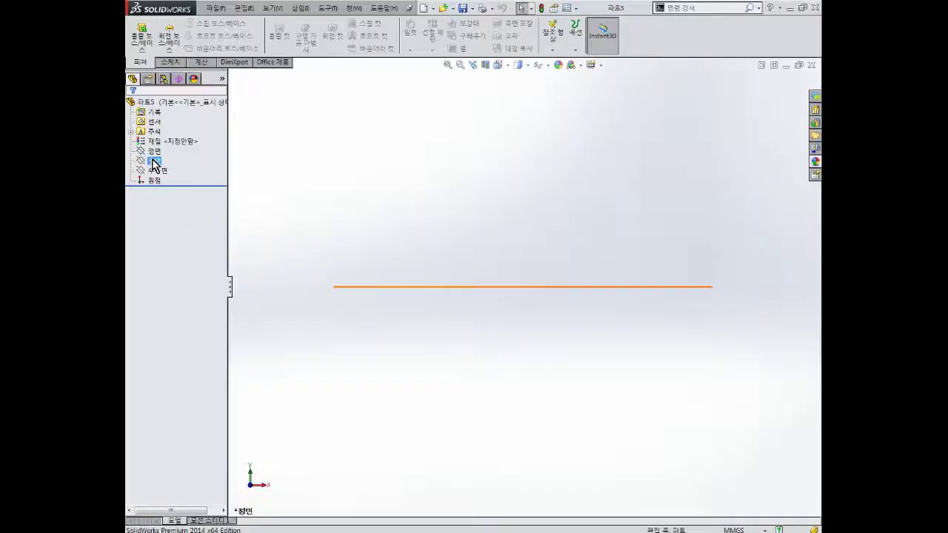
Start a sketch on the Front plane and draw a corner rectangle from the origin.
left_click(153, 150)
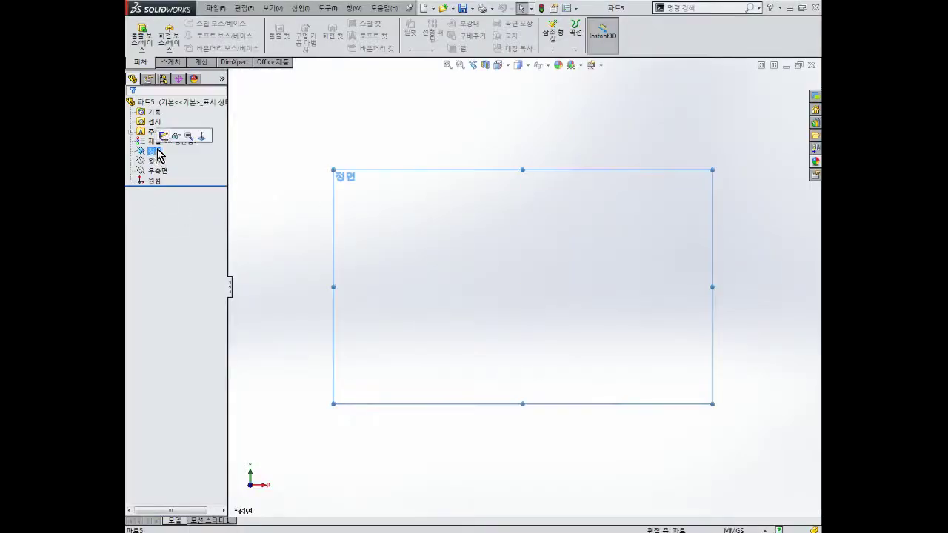
left_click(164, 137)
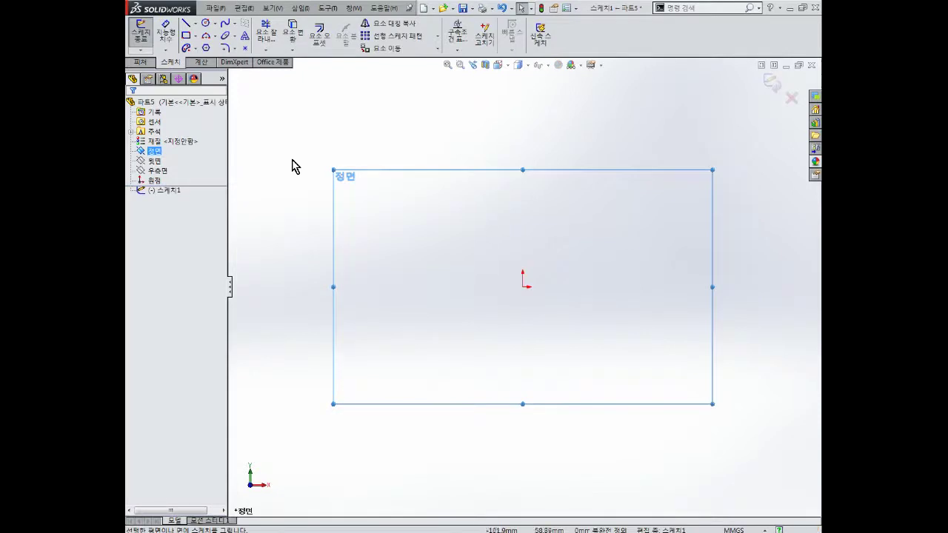
left_click(186, 35)
left_click(523, 287)
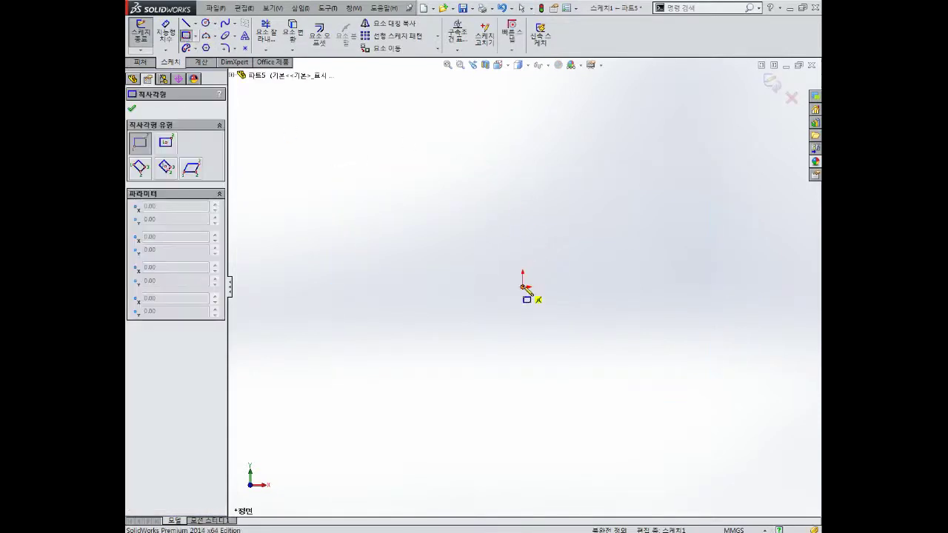
left_click(736, 175)
right_click_drag(641, 334, 641, 271)
Dimension the rectangle 120 wide and 80 tall.
left_click(639, 287)
left_click(639, 327)
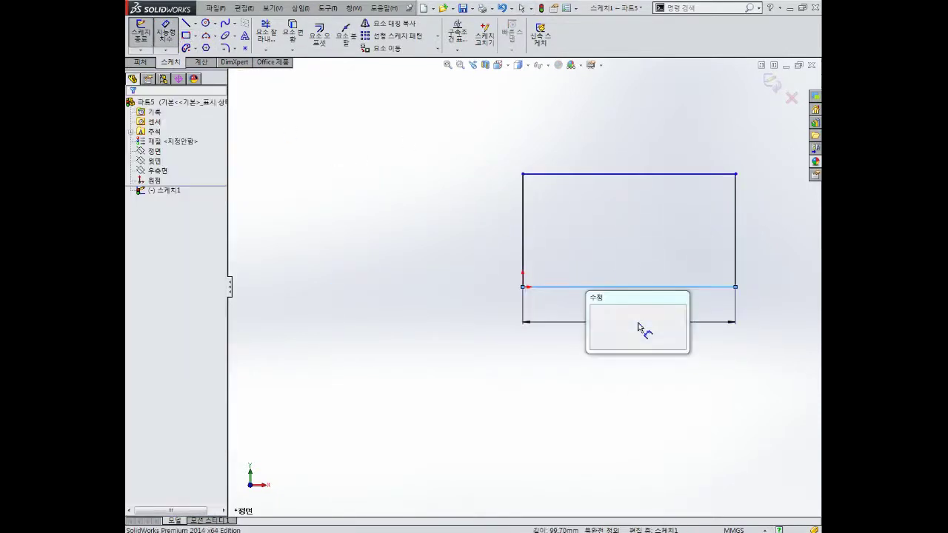
type("120")
key("Return")
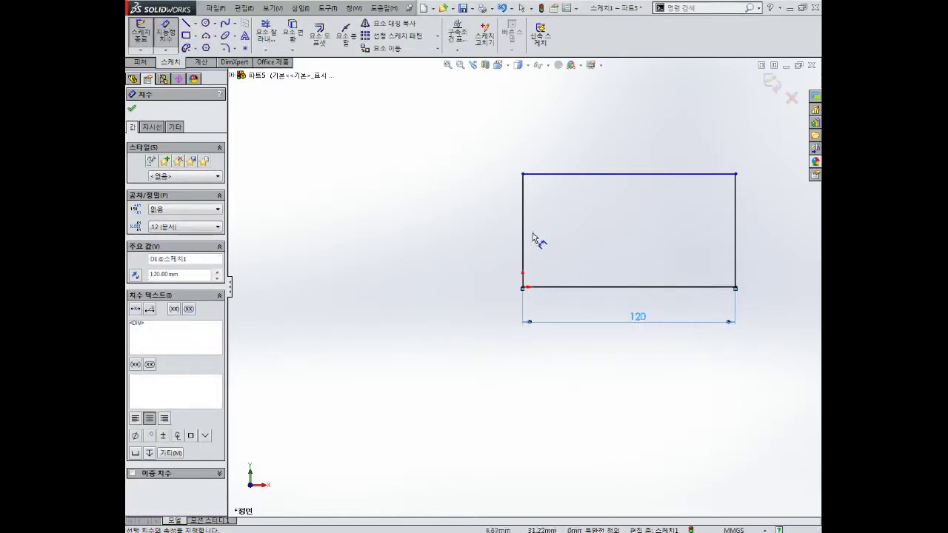
left_click(523, 237)
left_click(460, 239)
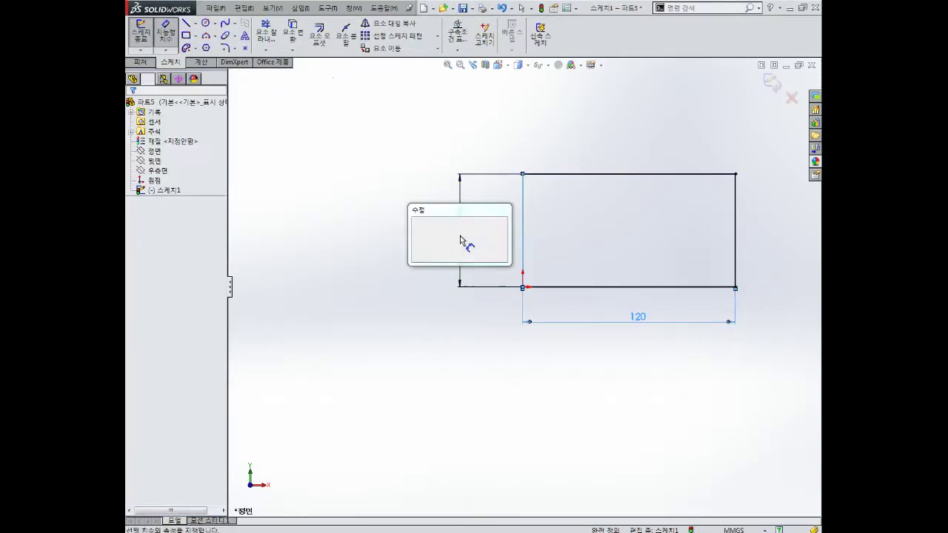
type("80")
key("Return")
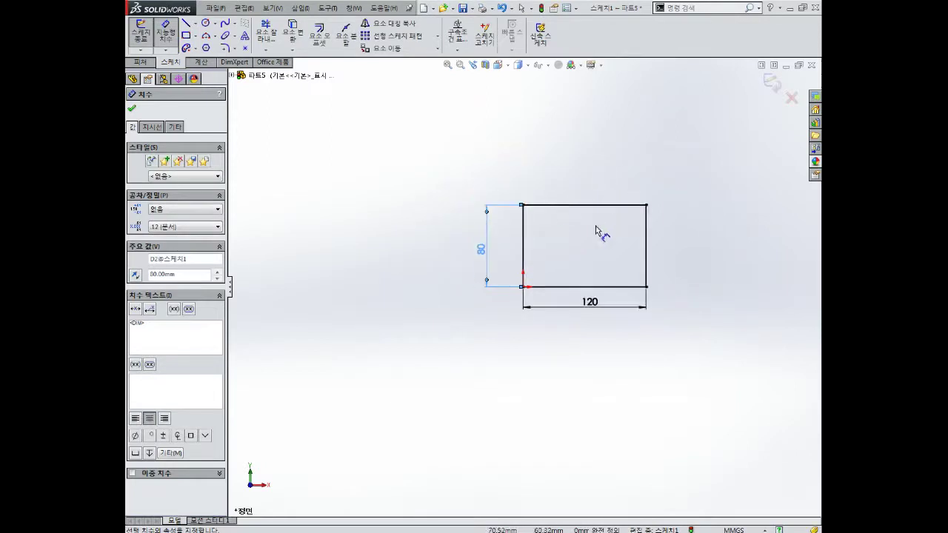
Move the 120 and 80 dimensions closer to the rectangle.
scroll(597, 232, "up", 3)
key("Escape")
left_click(334, 293)
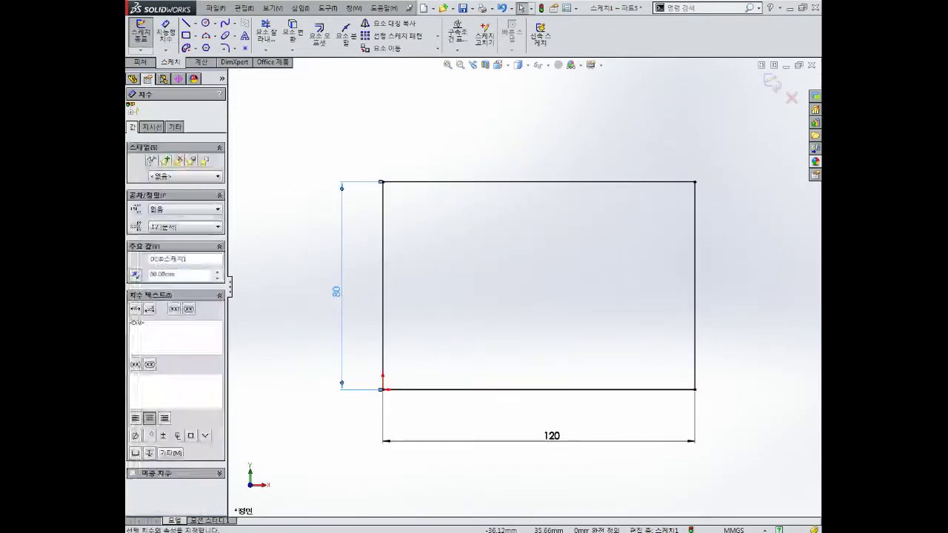
left_click_drag(554, 439, 557, 419)
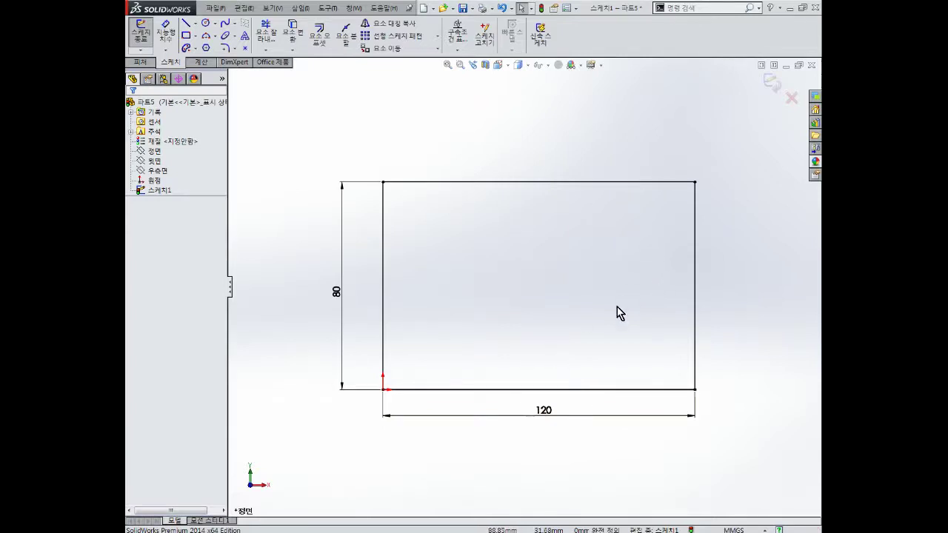
scroll(625, 315, "down", 1)
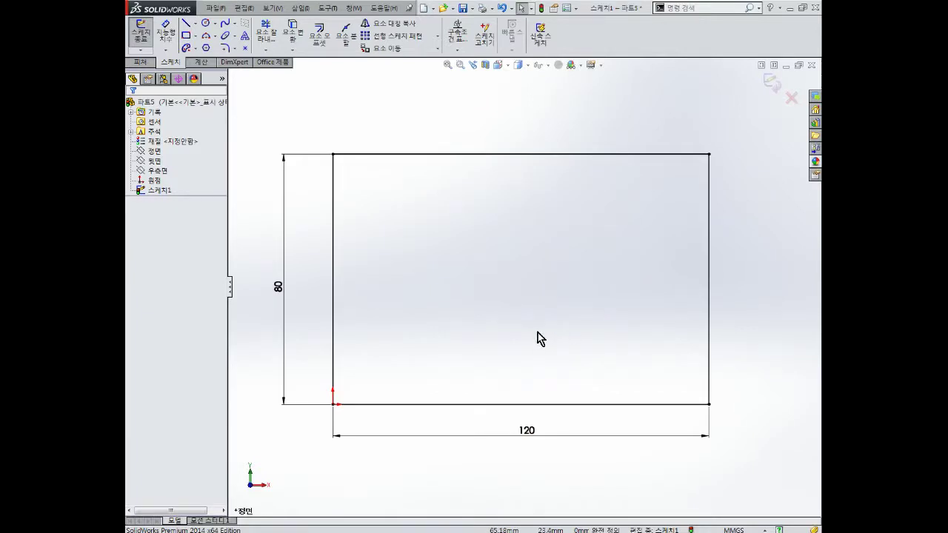
Exit the sketch and extrude it into a 20 mm blind block.
left_click(770, 86)
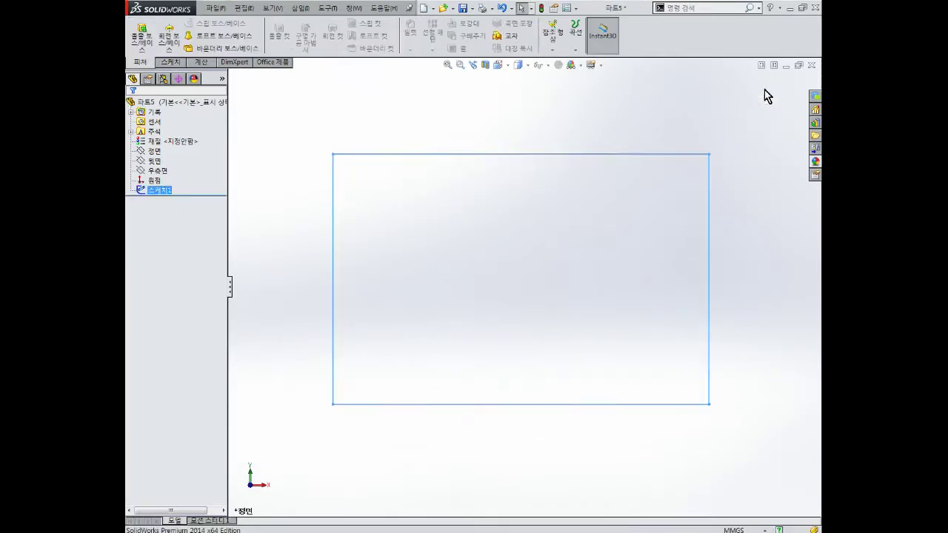
middle_click_drag(595, 226, 515, 237)
left_click(141, 37)
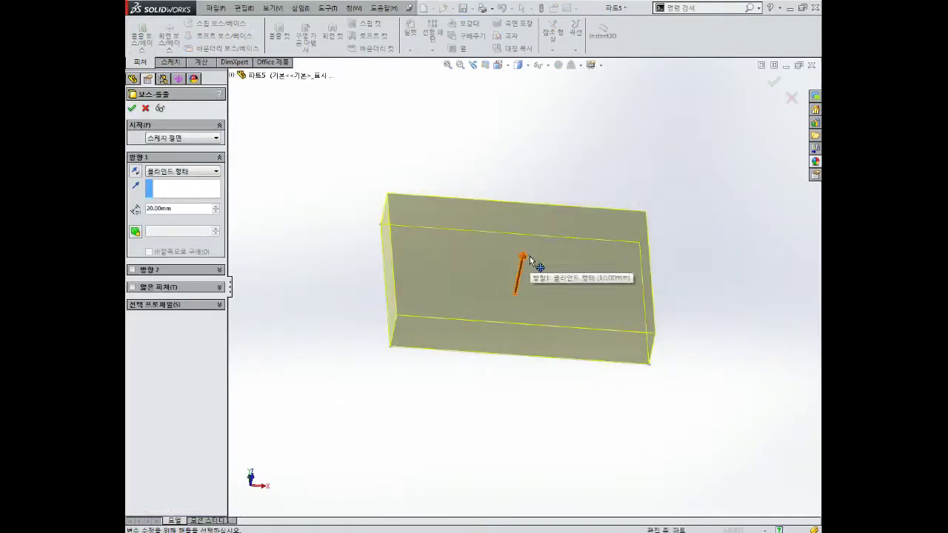
middle_click_drag(530, 256, 516, 276)
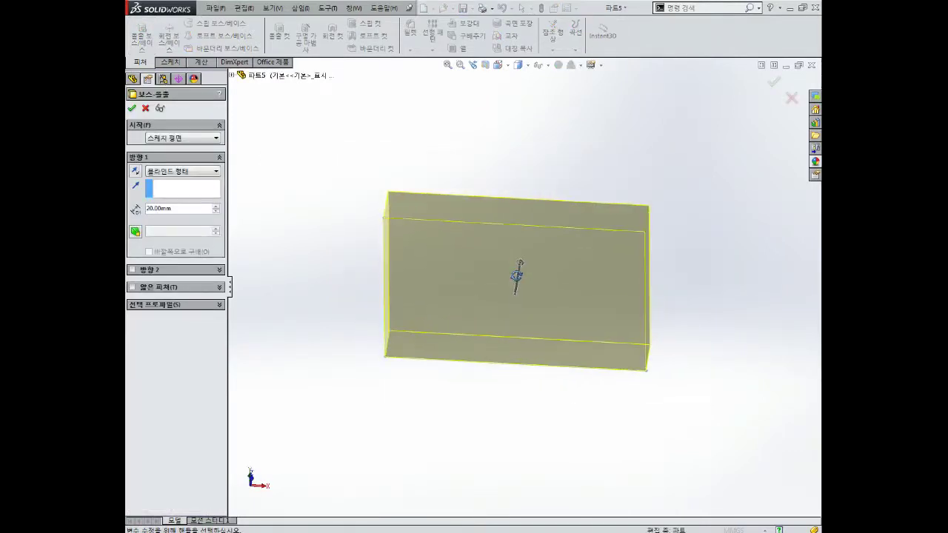
left_click(131, 109)
Orbit to the block's top face and select it.
mouse_move(415, 244)
middle_mouse_down()
mouse_move(480, 215)
mouse_move(506, 248)
middle_mouse_up()
scroll(507, 248, "down", 2)
scroll(527, 252, "down", 2)
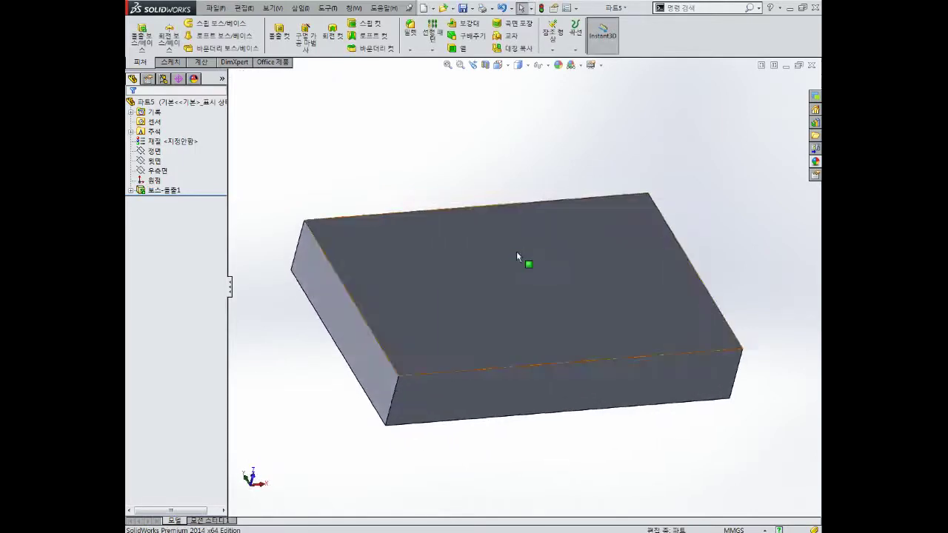
left_click(507, 316)
Start a sketch on the block's top face and draw a circle.
left_click(547, 180)
left_click(487, 253)
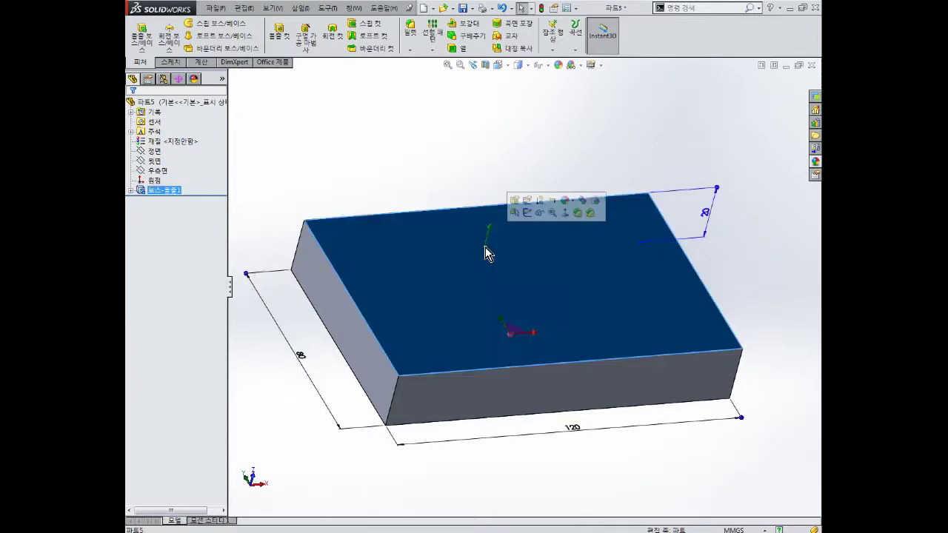
left_click(528, 213)
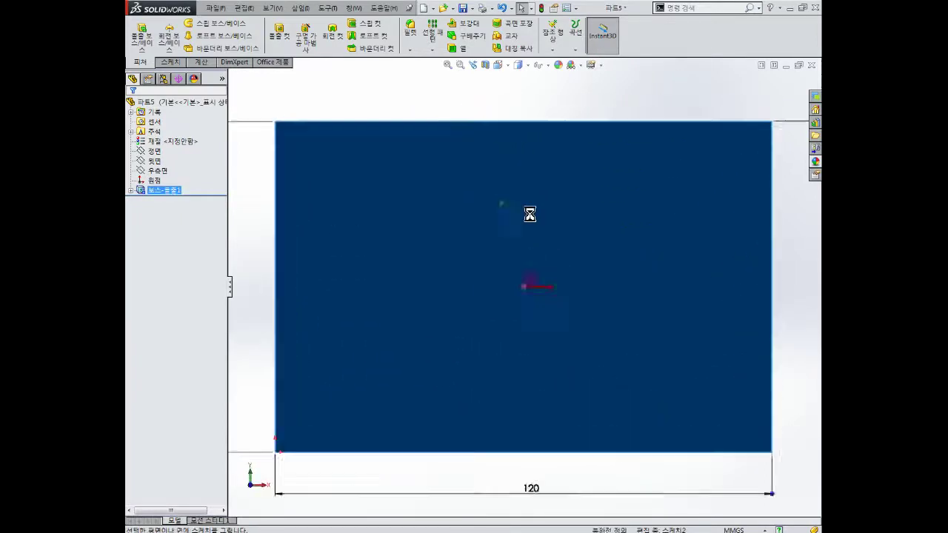
left_click(206, 24)
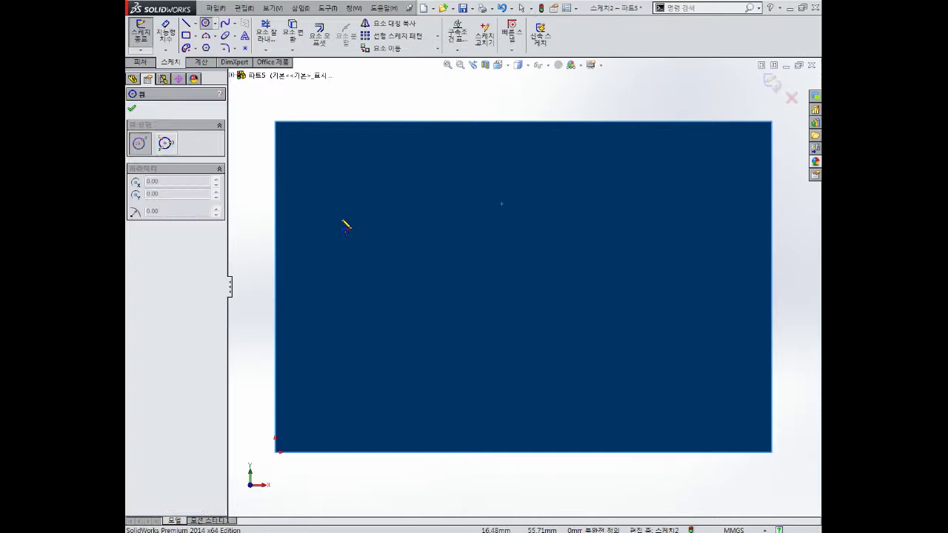
left_click(348, 286)
left_click(379, 254)
key("Escape")
Dimension the circle's diameter at 30.
right_click_drag(412, 277, 432, 242)
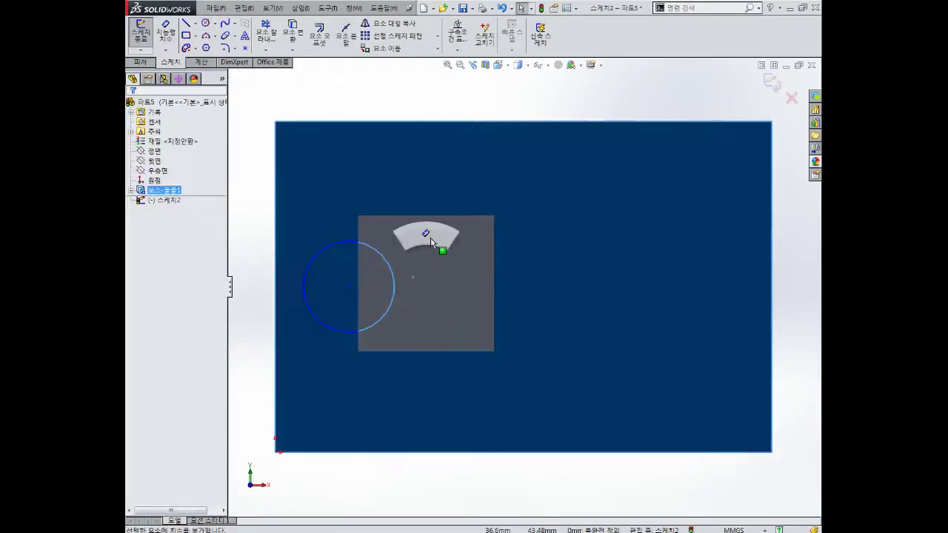
left_click(389, 263)
left_click(415, 239)
key("Return")
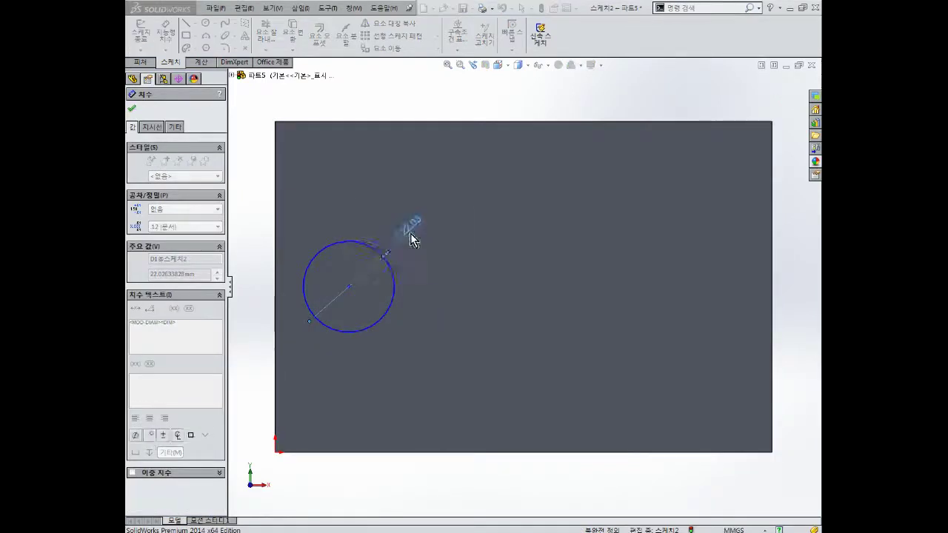
Locate the circle centre 20 from the left edge and 40 from the top edge.
left_click(349, 287)
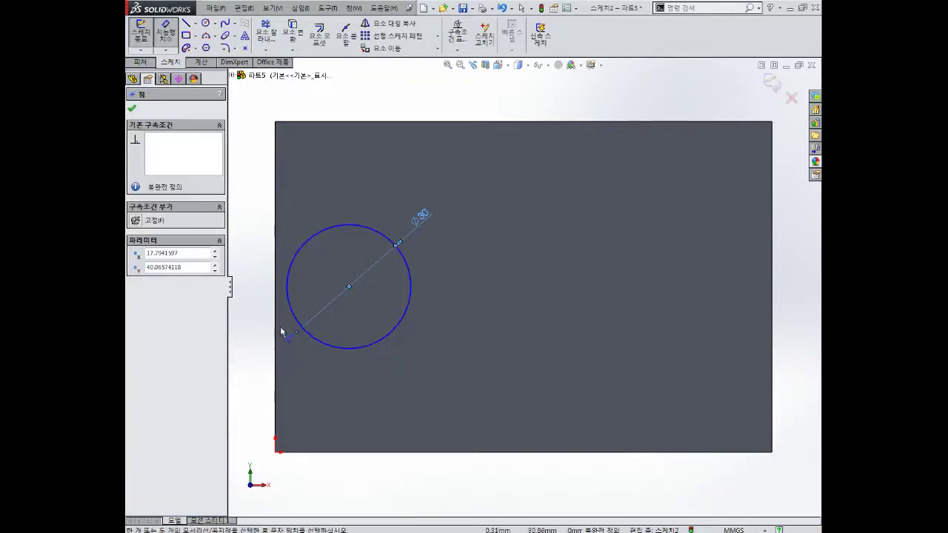
left_click(282, 332)
left_click(315, 385)
type("20")
key("Return")
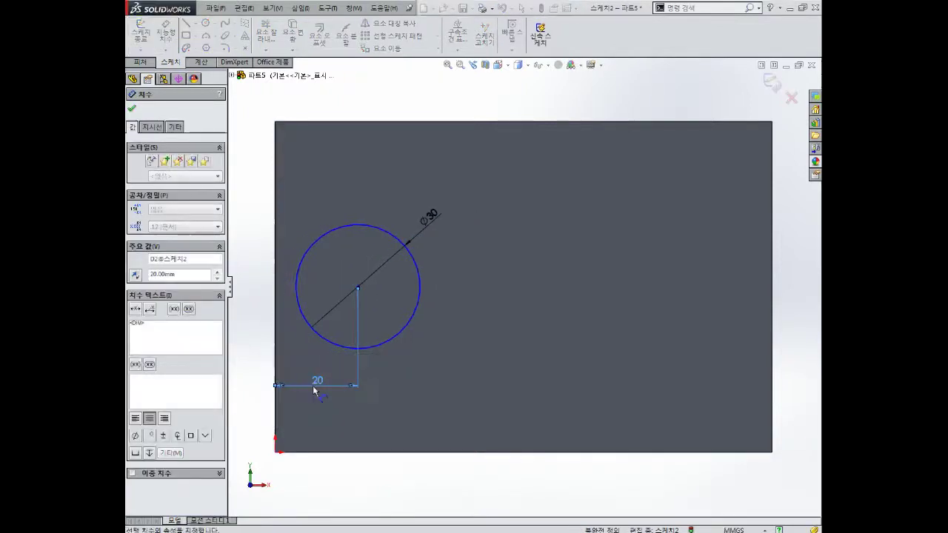
left_click(359, 288)
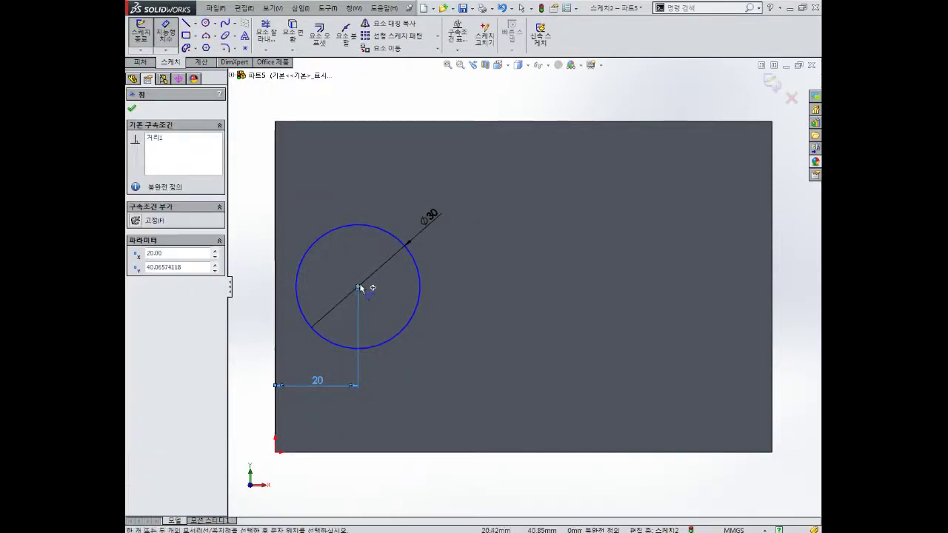
left_click(370, 123)
left_click(353, 170)
type("4")
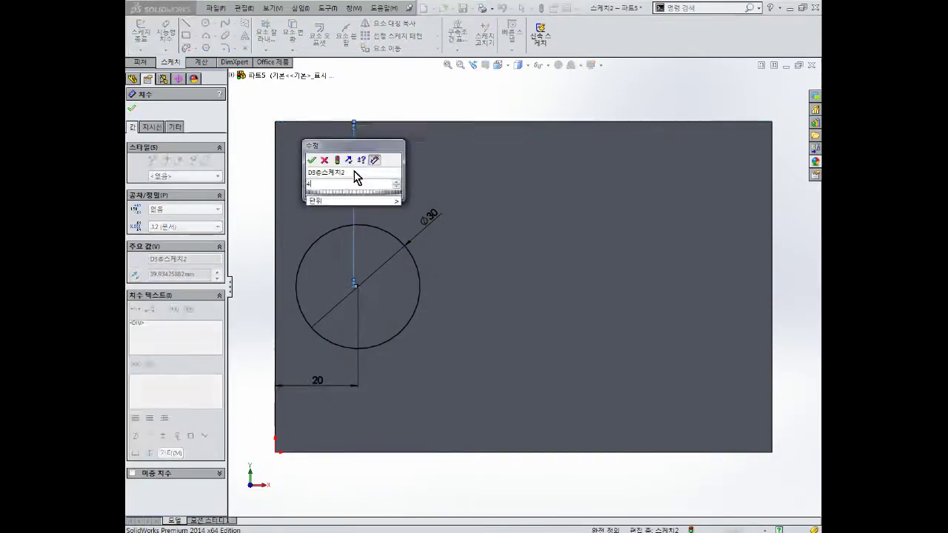
type("0")
key("Return")
key("Escape")
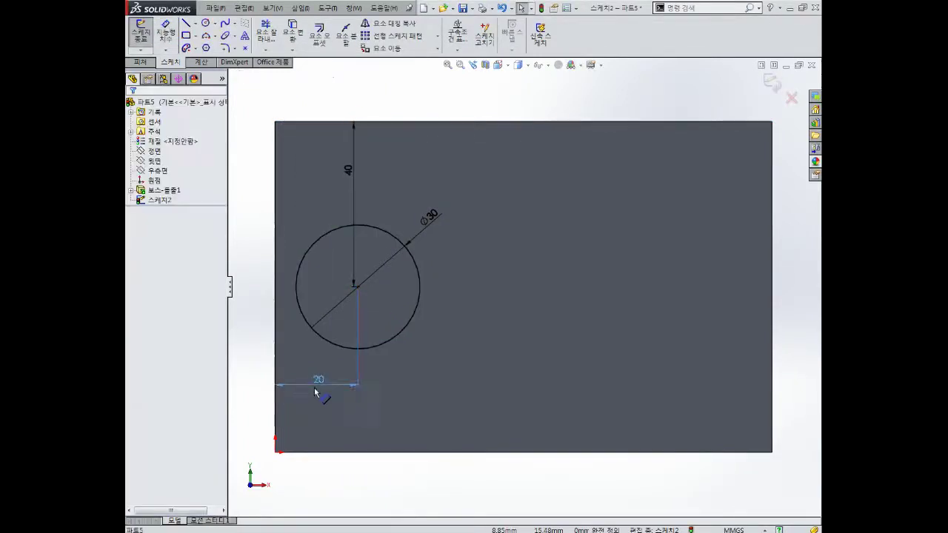
Move the 40 dimension out left of the block and check it in isometric view.
left_click(333, 385)
mouse_move(390, 311)
middle_mouse_down()
mouse_move(499, 228)
mouse_move(383, 259)
mouse_move(376, 140)
middle_mouse_up()
left_click(502, 227)
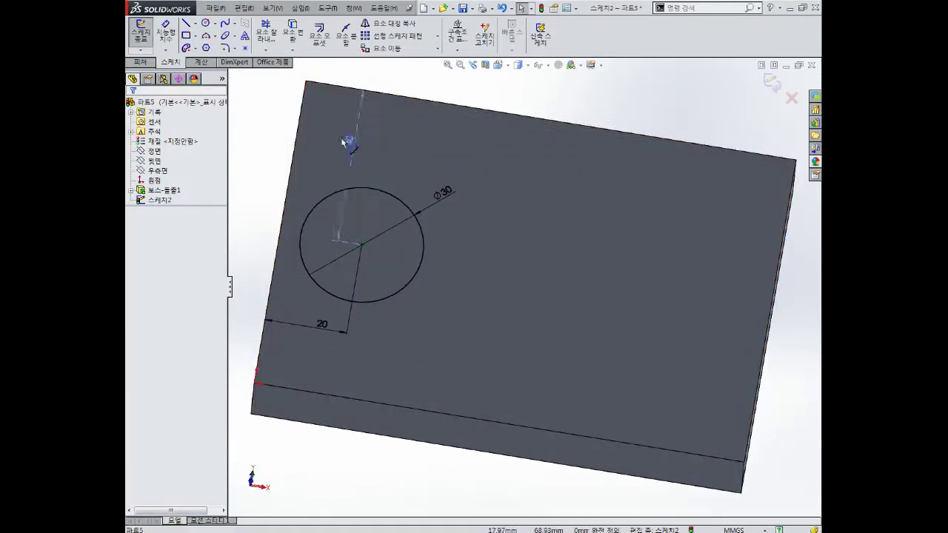
left_click_drag(374, 141, 255, 135)
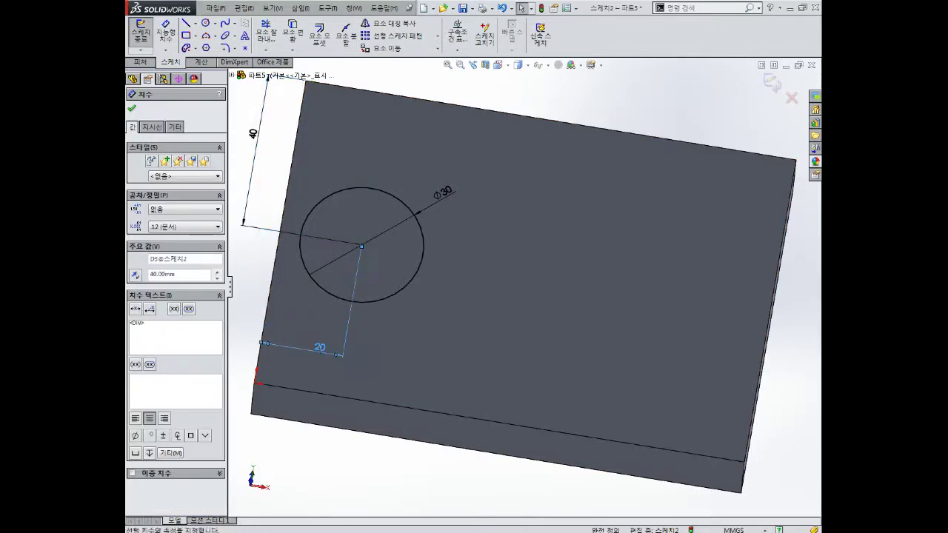
key("Escape")
key("ctrl+7")
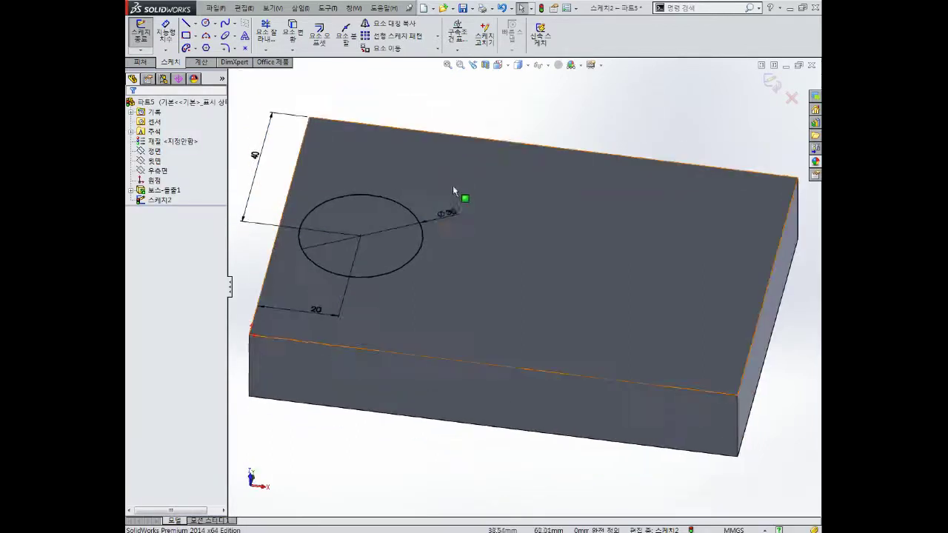
left_click(540, 198)
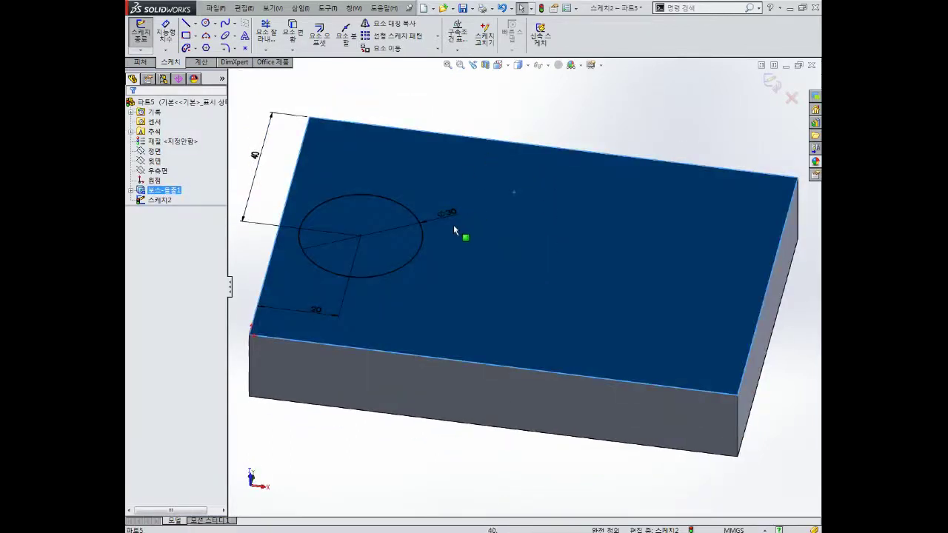
key("Escape")
middle_click_drag(376, 213, 377, 239)
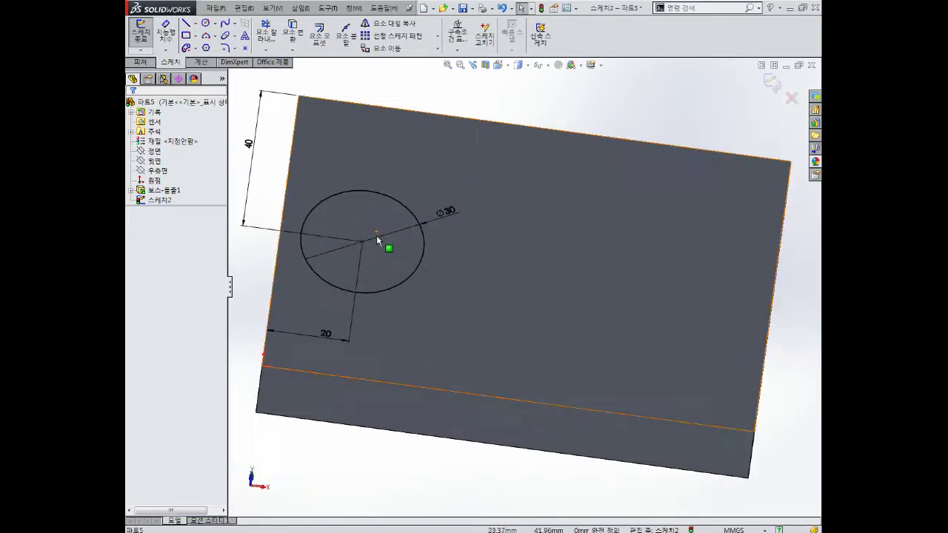
Reposition the 20 and 40 dimensions in Normal To view and exit the sketch.
key("ctrl+8")
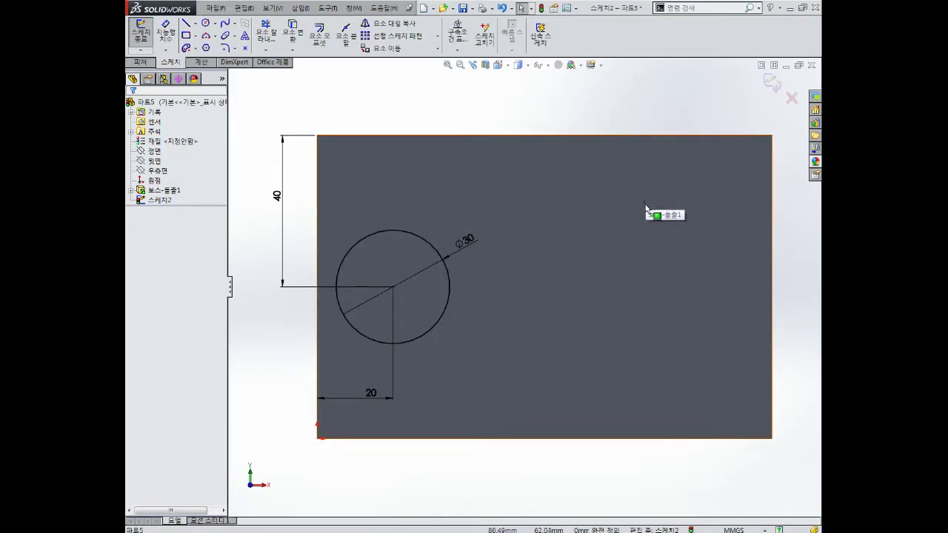
mouse_move(508, 283)
middle_mouse_down()
mouse_move(506, 251)
mouse_move(504, 267)
middle_mouse_up()
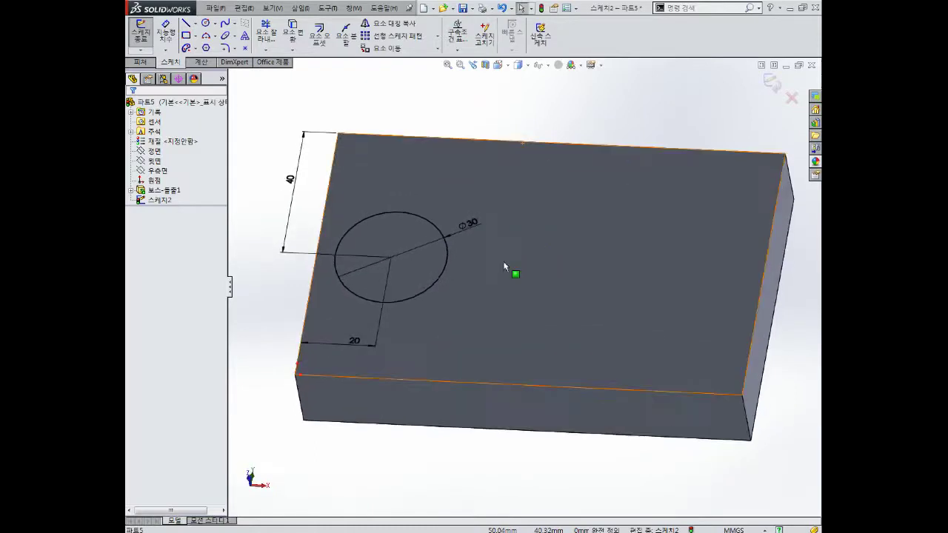
key("ctrl+8")
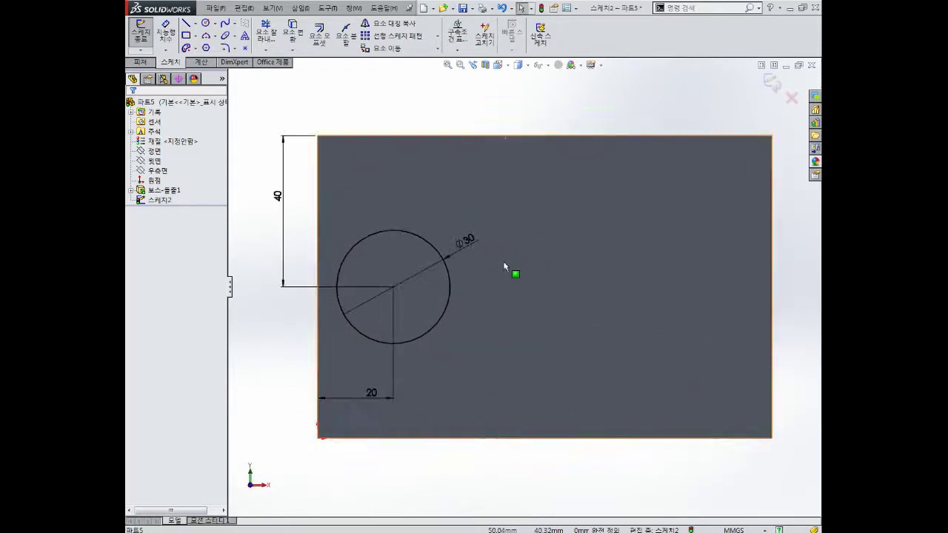
left_click_drag(279, 197, 294, 208)
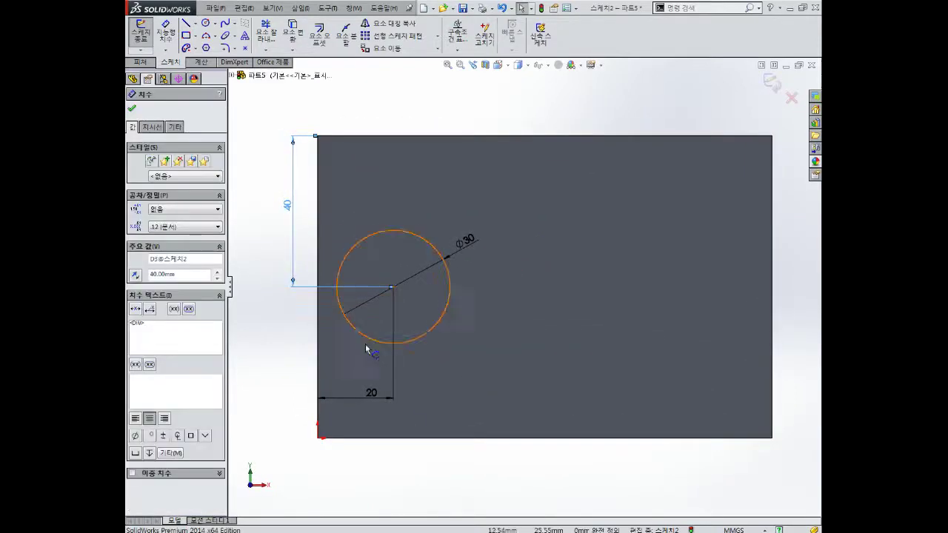
left_click_drag(382, 175, 381, 108)
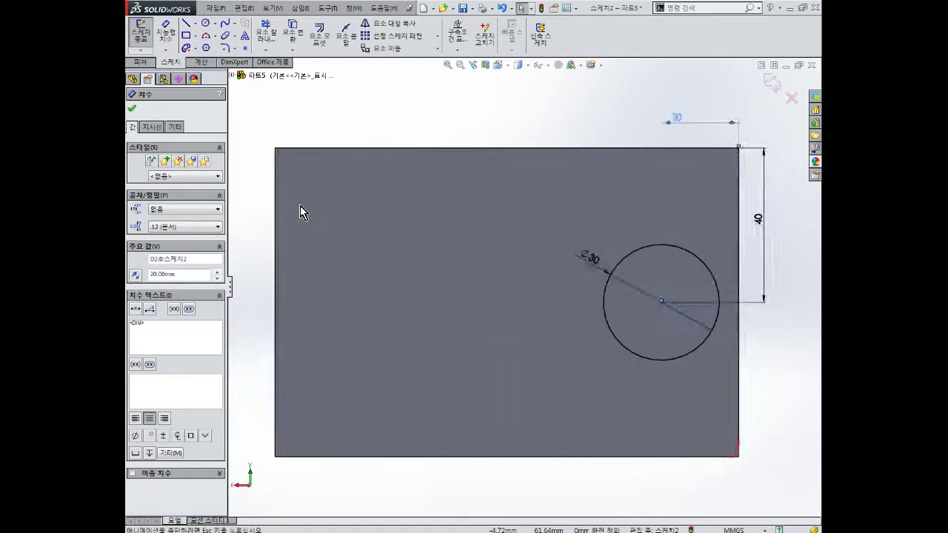
key("Escape")
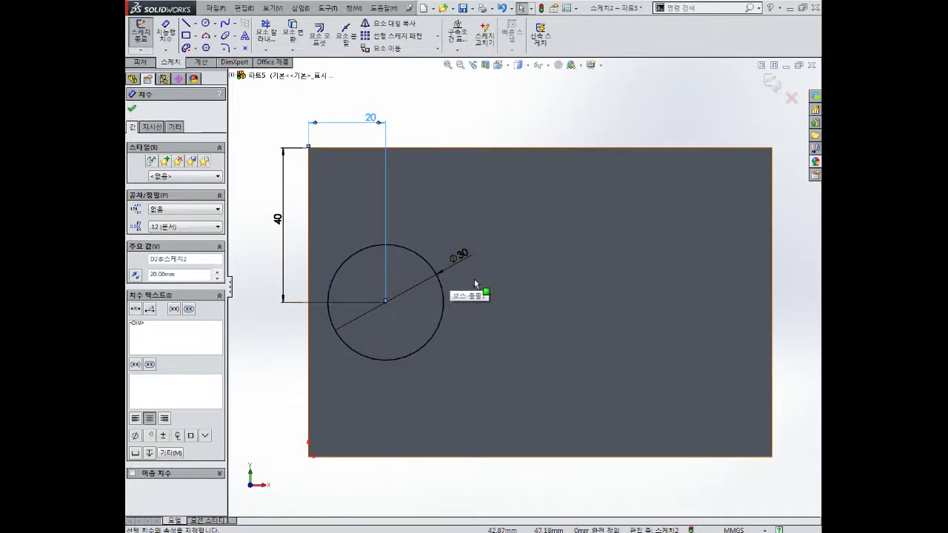
mouse_move(561, 310)
middle_mouse_down()
mouse_move(565, 236)
mouse_move(543, 207)
middle_mouse_up()
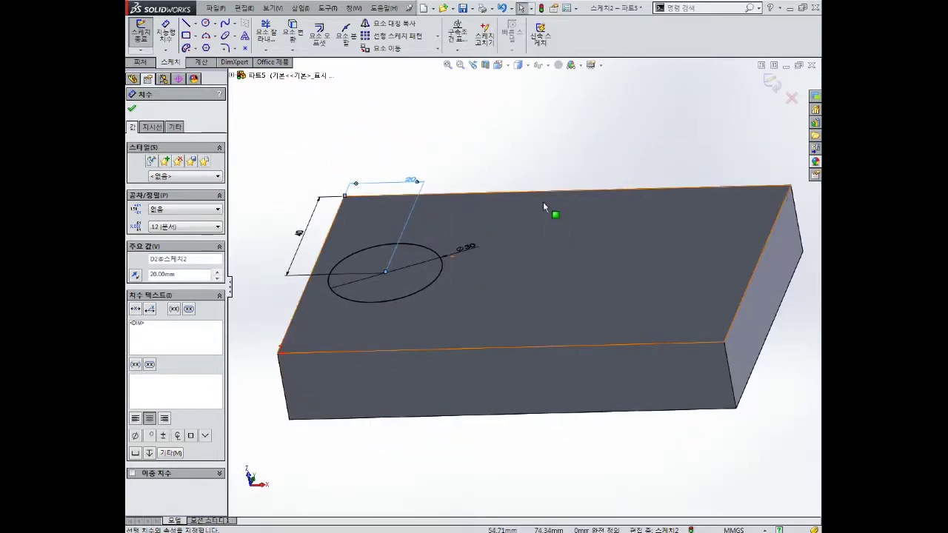
key("ctrl+8")
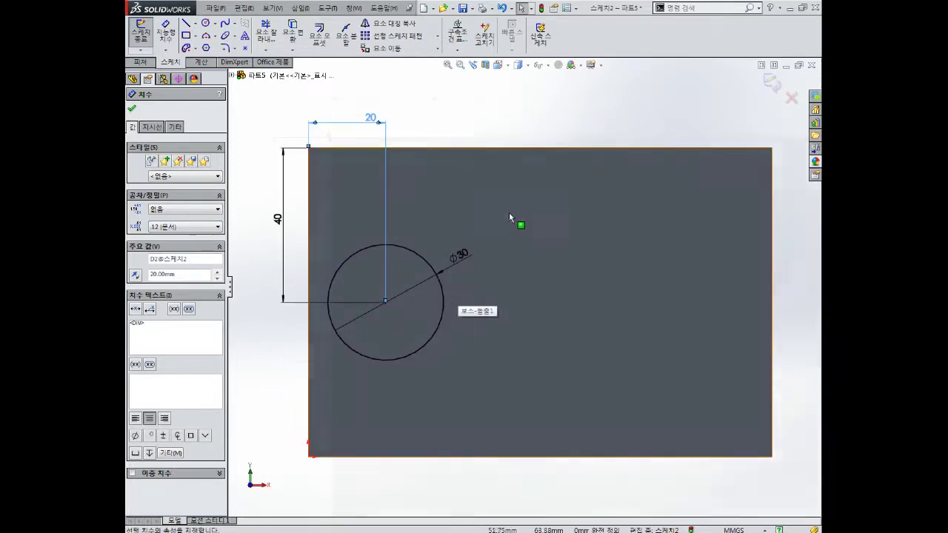
left_click(771, 83)
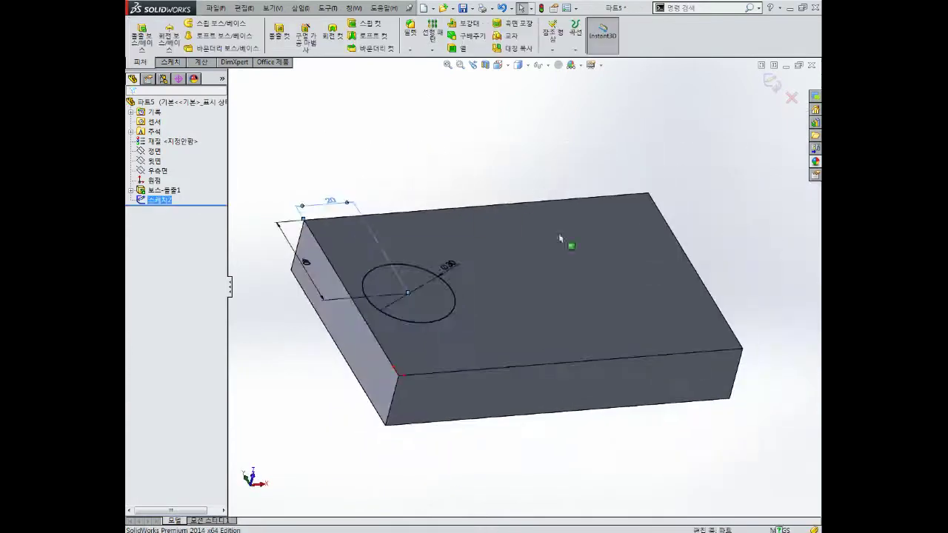
middle_click_drag(457, 208, 406, 260)
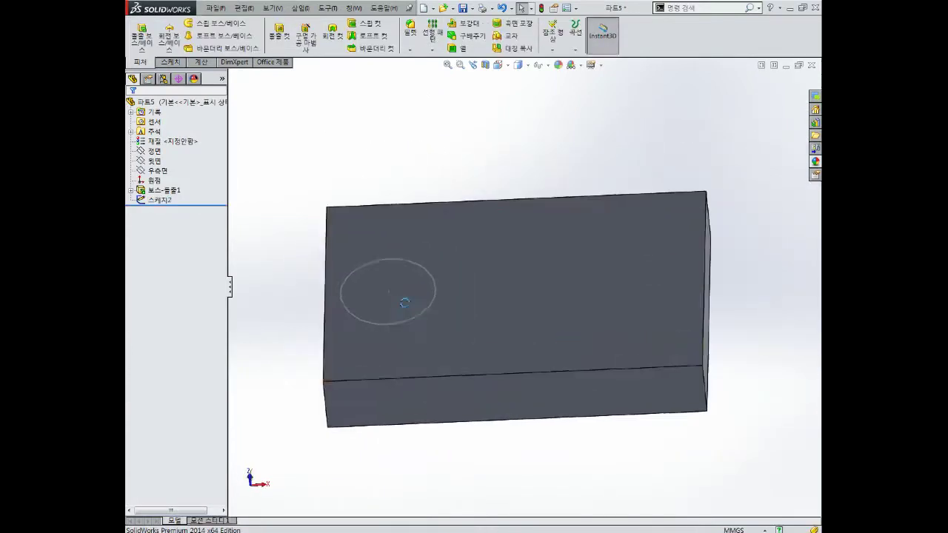
scroll(392, 285, "up", 3)
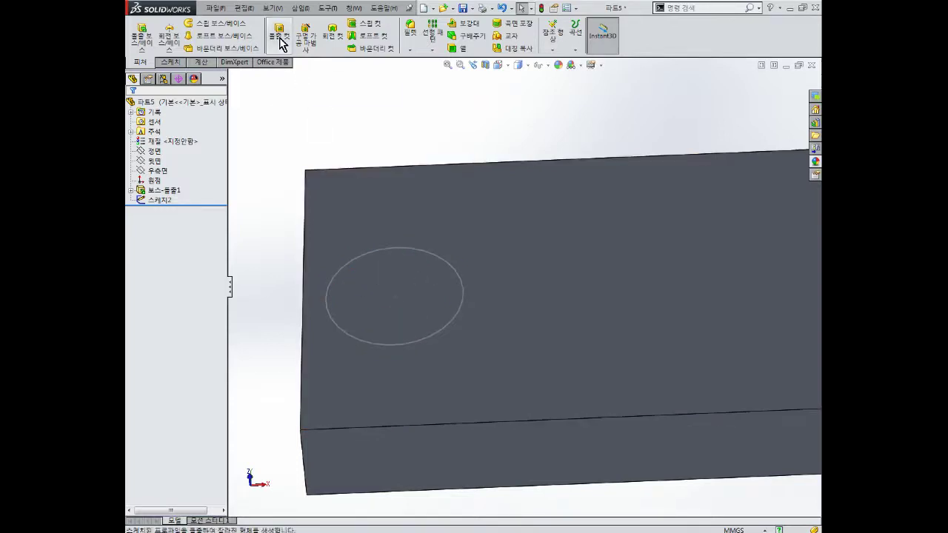
Extrude-cut the Ø30 circle sketch to a 10 mm blind depth, after briefly trying 15 mm.
left_click(280, 35)
left_click(408, 247)
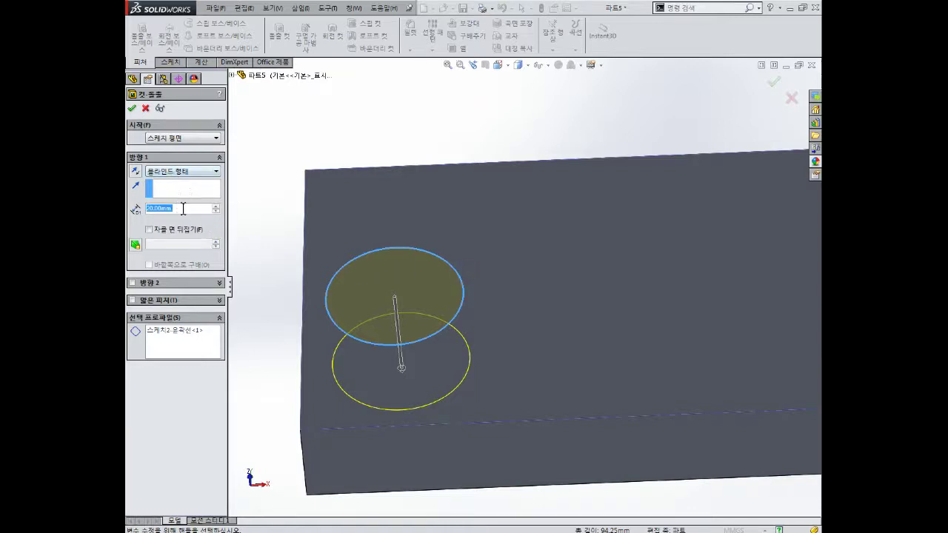
key("Down")
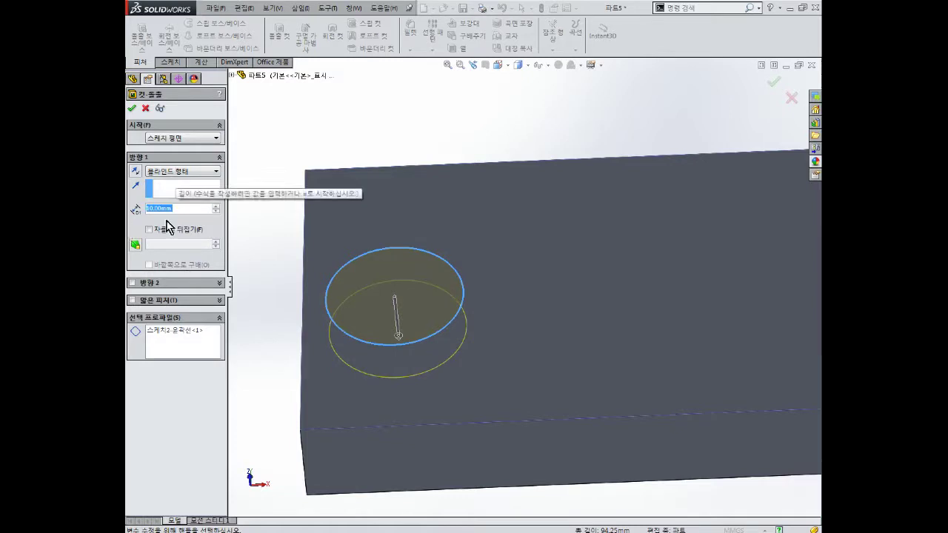
mouse_move(472, 216)
middle_mouse_down()
mouse_move(468, 269)
mouse_move(476, 208)
mouse_move(461, 229)
mouse_move(527, 186)
mouse_move(348, 268)
middle_mouse_up()
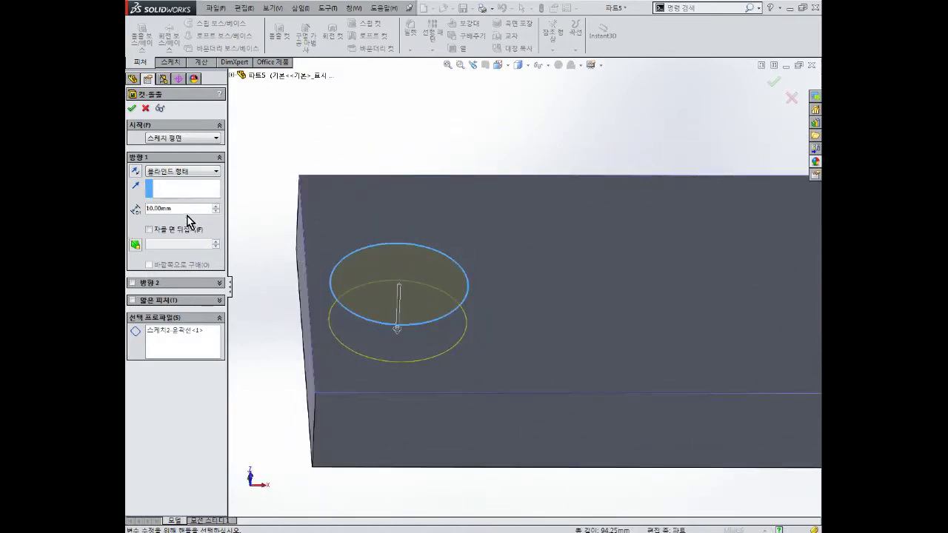
type("15")
key("Return")
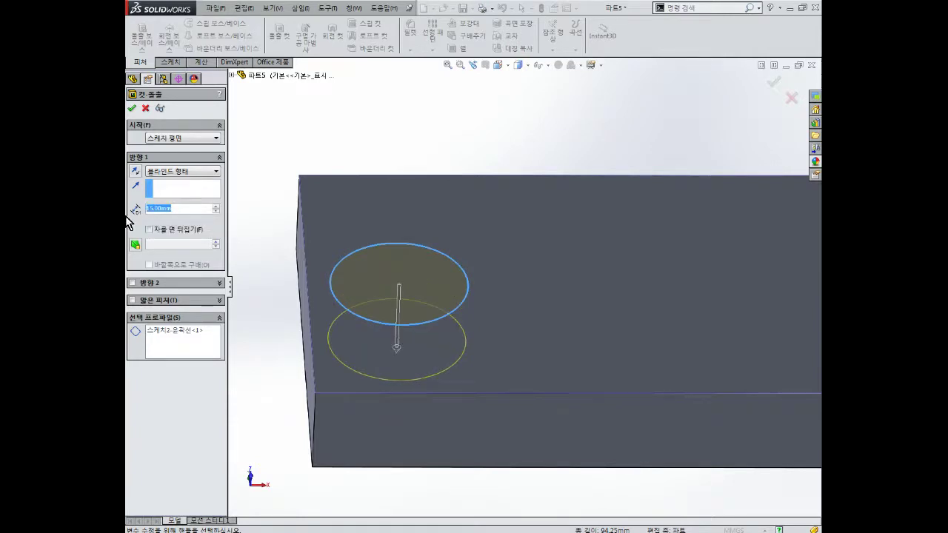
type("10")
key("Return")
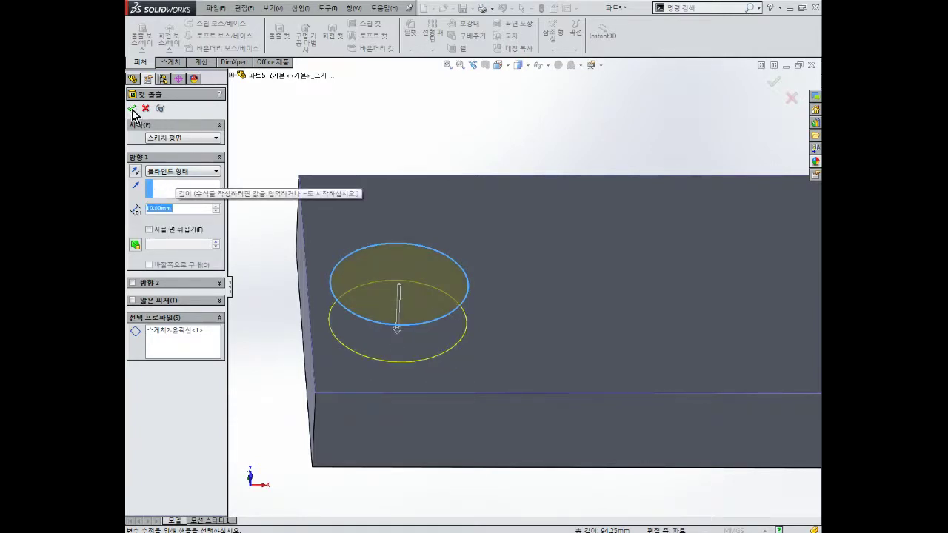
left_click(132, 109)
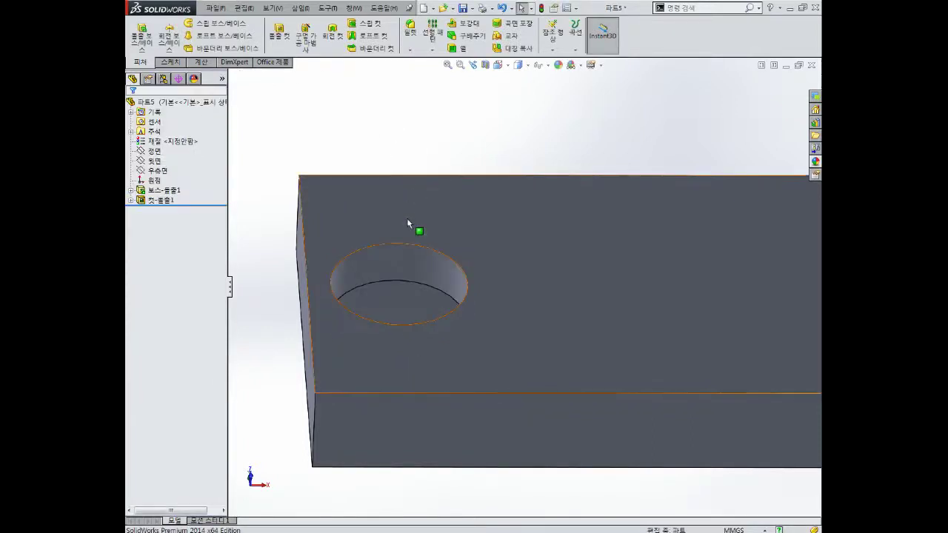
middle_click_drag(414, 222, 400, 250)
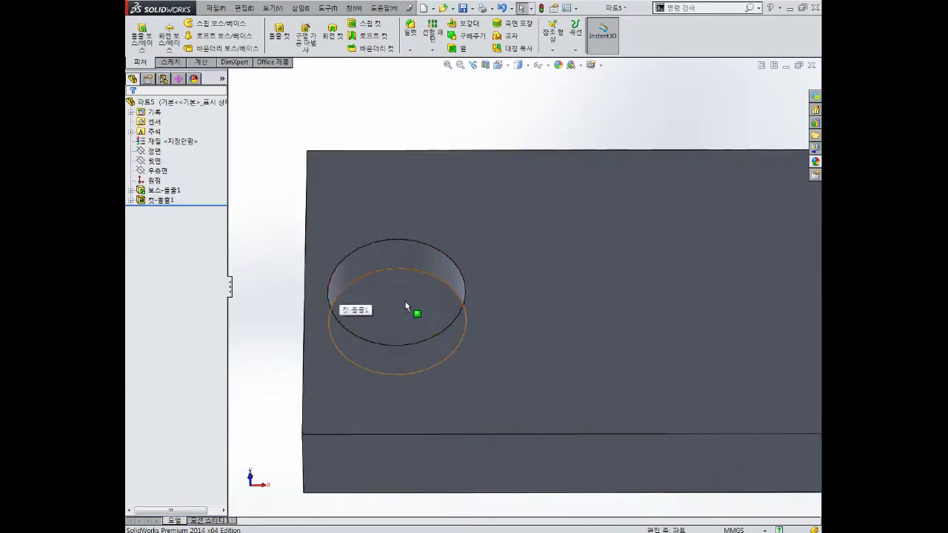
mouse_move(409, 295)
middle_mouse_down()
mouse_move(412, 269)
mouse_move(427, 337)
middle_mouse_up()
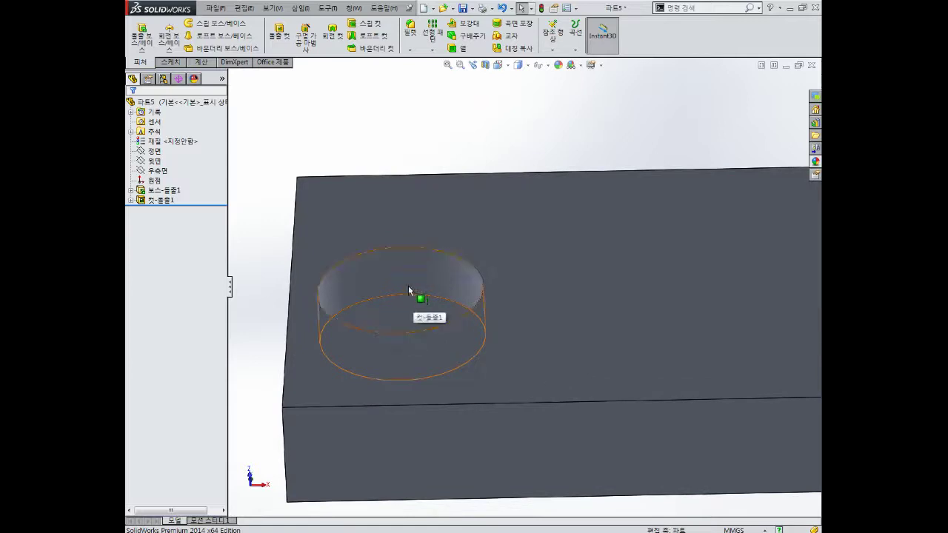
Open Cut-Extrude1 for editing and confirm it unchanged.
left_click(172, 201)
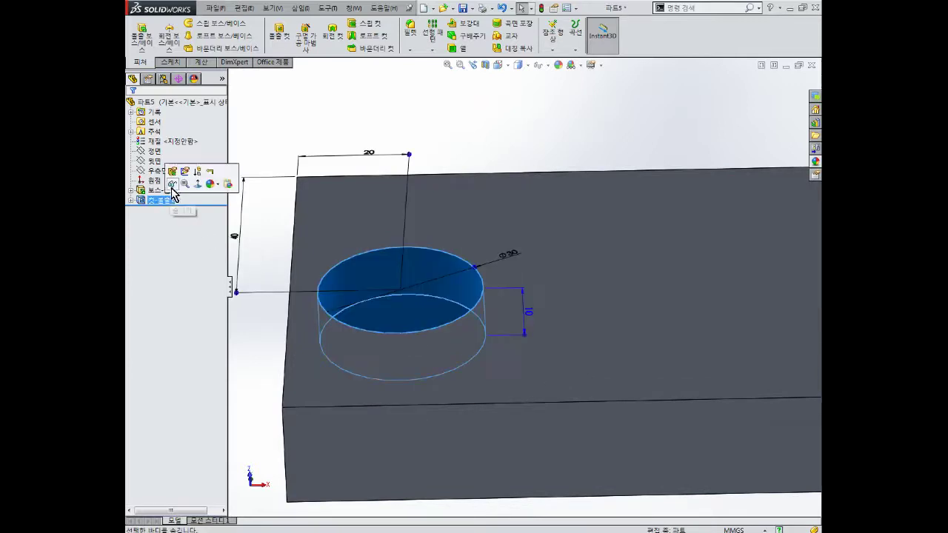
left_click(174, 172)
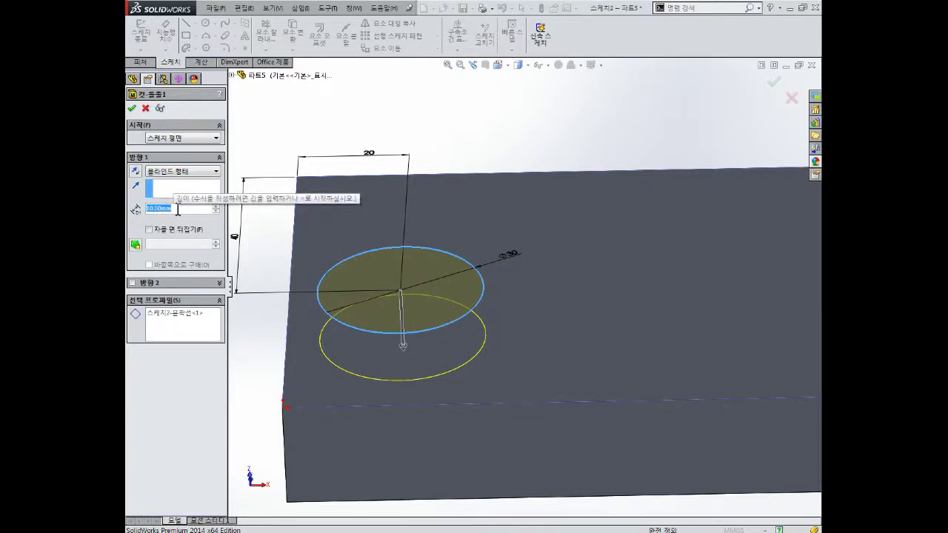
left_click(185, 212)
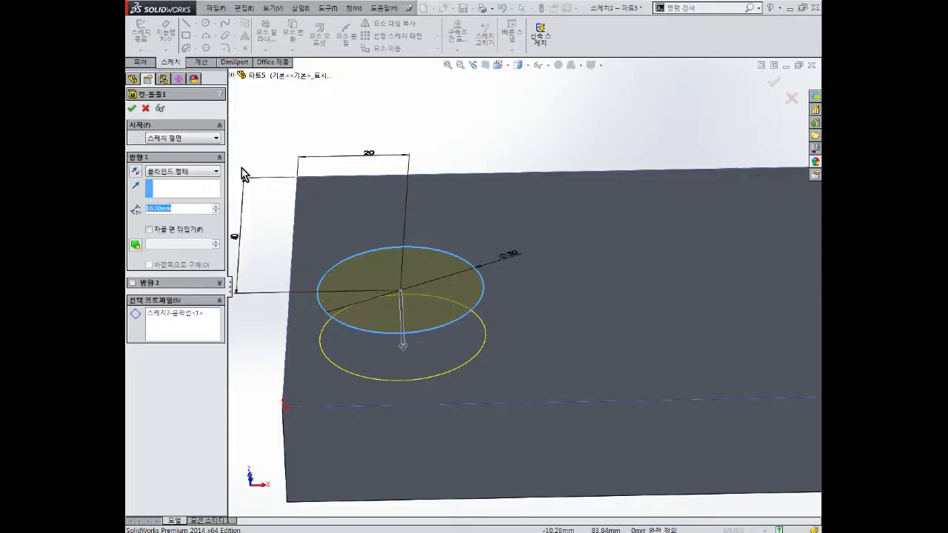
left_click(131, 108)
Add a 10° draft to Cut-Extrude1 and inspect the tapered hole.
left_click(169, 199)
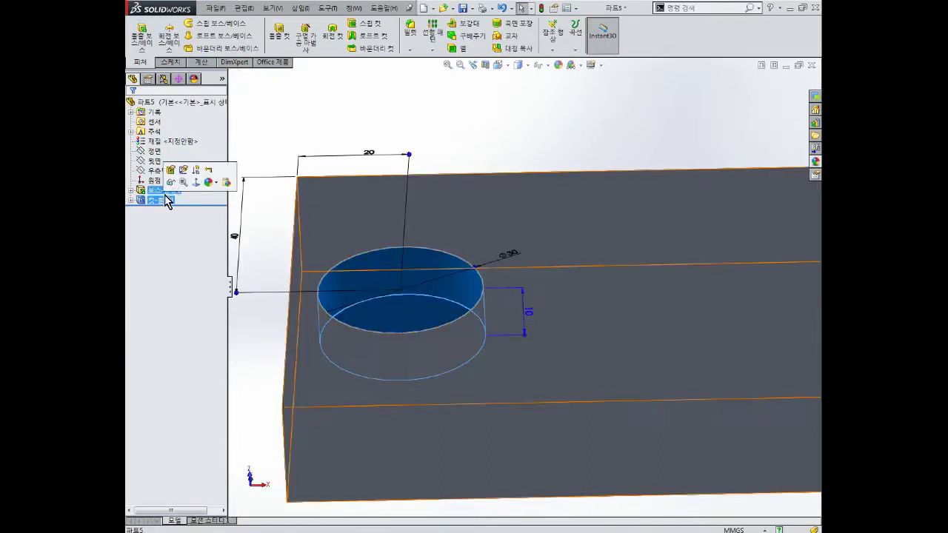
left_click(171, 169)
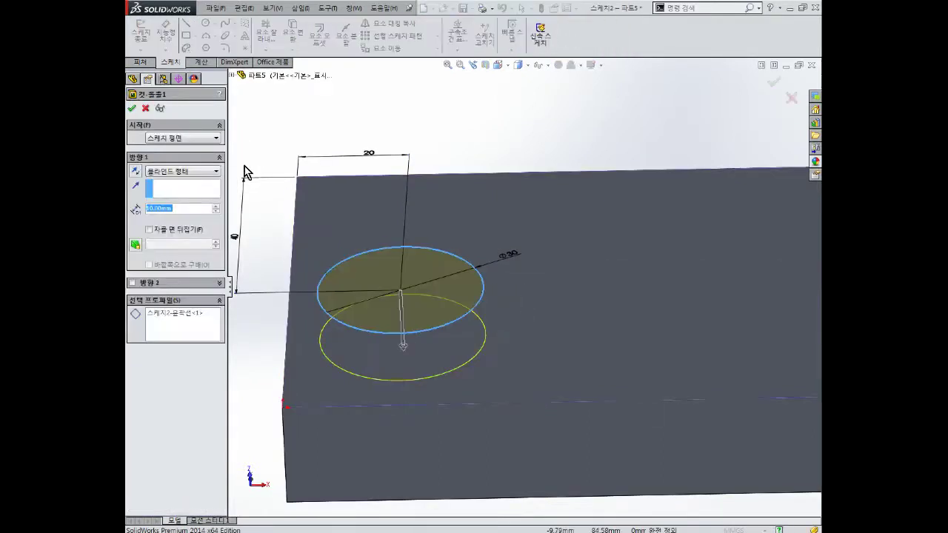
left_click(135, 245)
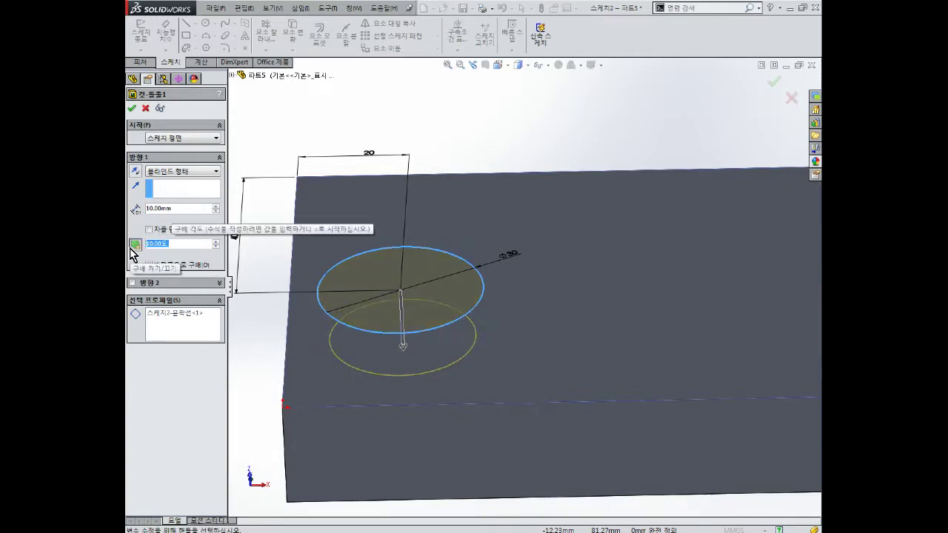
key("Return")
mouse_move(389, 126)
middle_mouse_down()
mouse_move(377, 248)
mouse_move(385, 232)
mouse_move(402, 345)
middle_mouse_up()
scroll(404, 343, "down", 2)
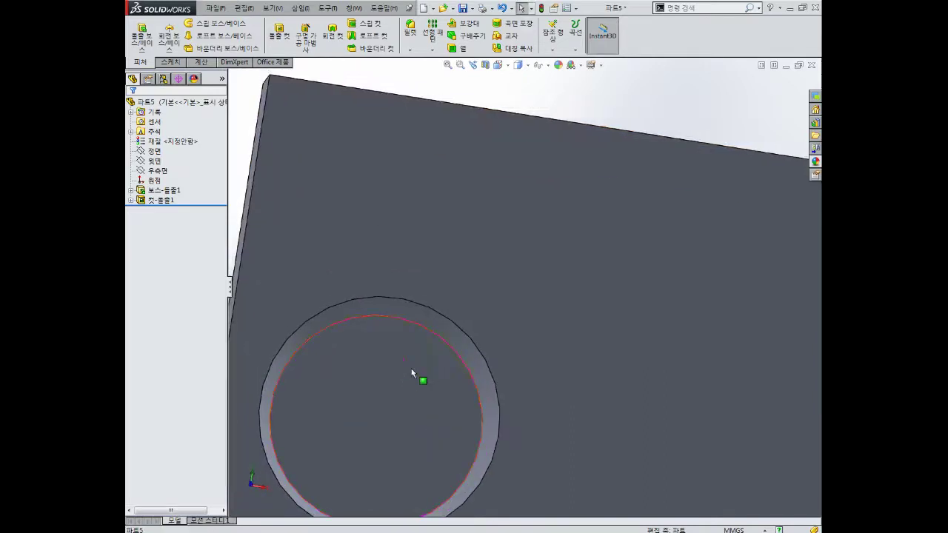
Make Cut-Extrude1's draft flare outward and orbit to inspect the hole.
scroll(411, 368, "up", 3)
scroll(404, 394, "down", 4)
middle_click_drag(404, 394, 421, 377)
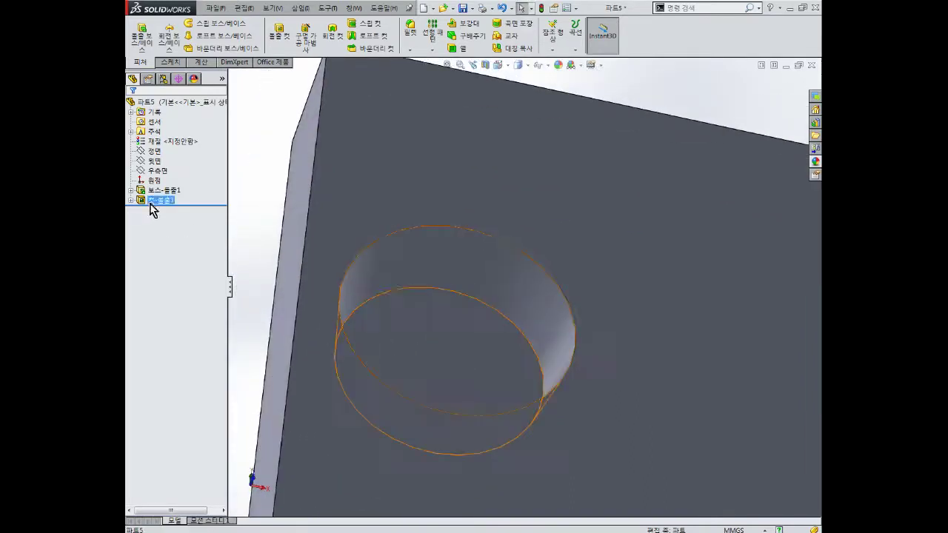
left_click(154, 201)
left_click(156, 178)
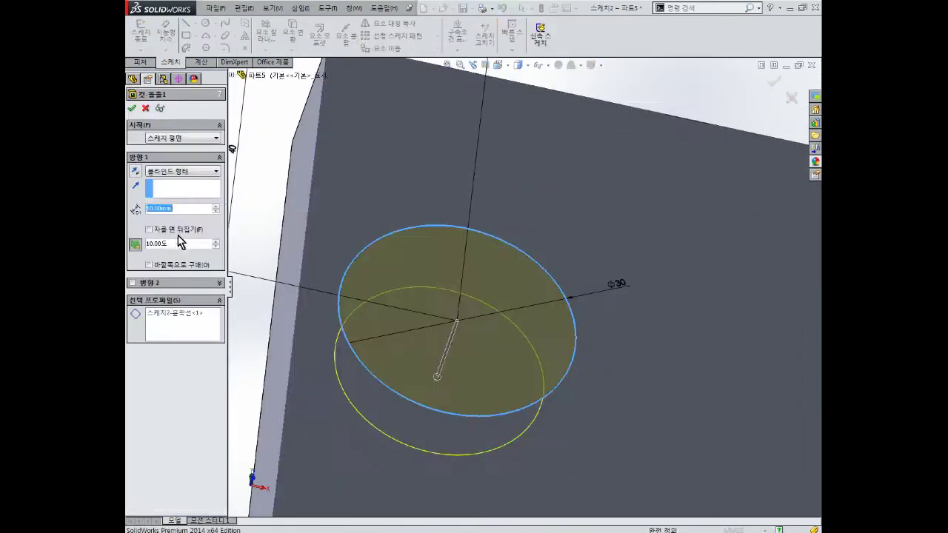
left_click(148, 265)
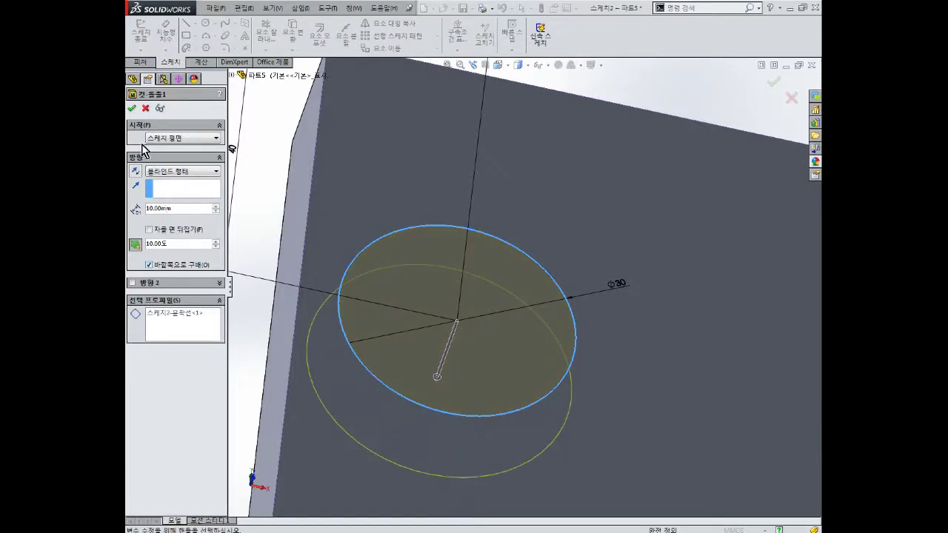
left_click(132, 109)
mouse_move(508, 319)
middle_mouse_down()
mouse_move(514, 380)
mouse_move(474, 393)
mouse_move(485, 356)
mouse_move(514, 313)
mouse_move(513, 329)
mouse_move(491, 322)
middle_mouse_up()
scroll(495, 355, "down", 3)
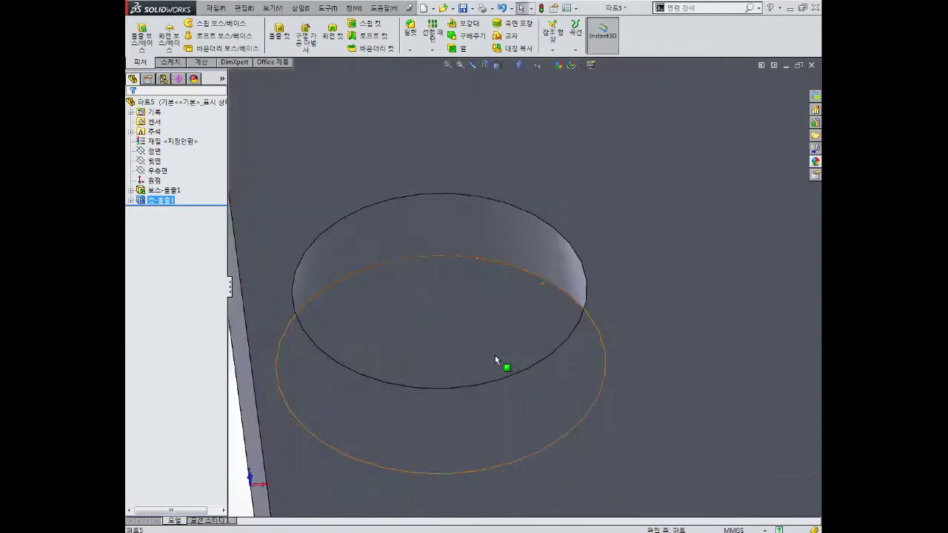
Re-edit Cut-Extrude1 and turn its draft off.
left_click(164, 201)
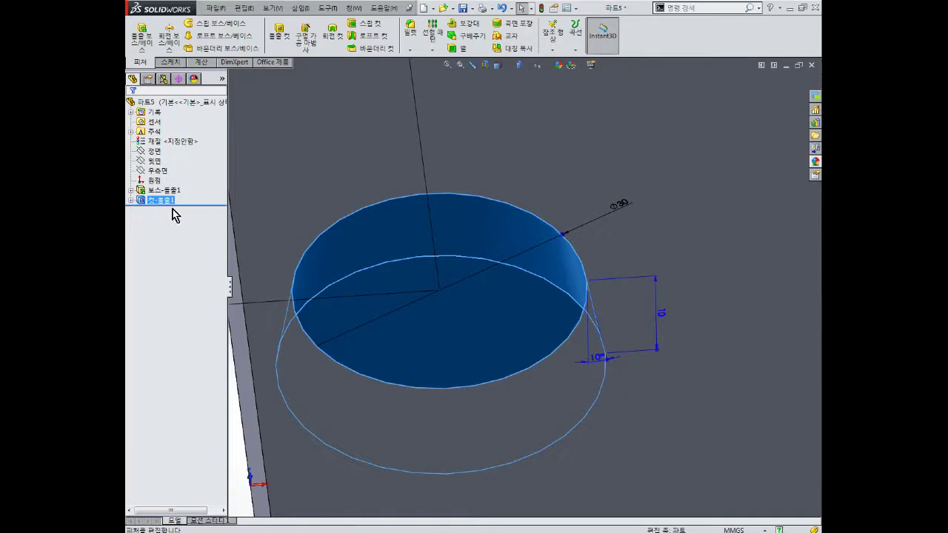
left_click(168, 191, "ctrl")
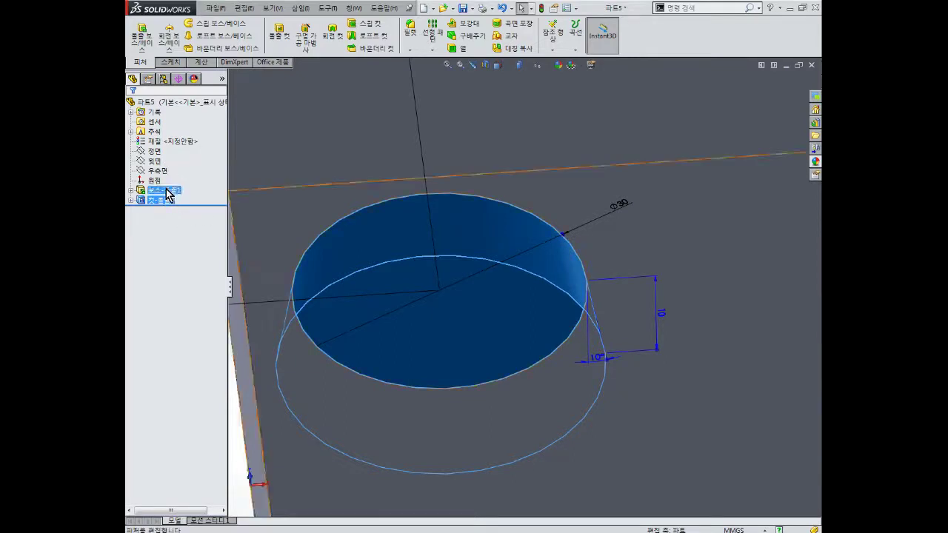
left_click(161, 199)
left_click(166, 172)
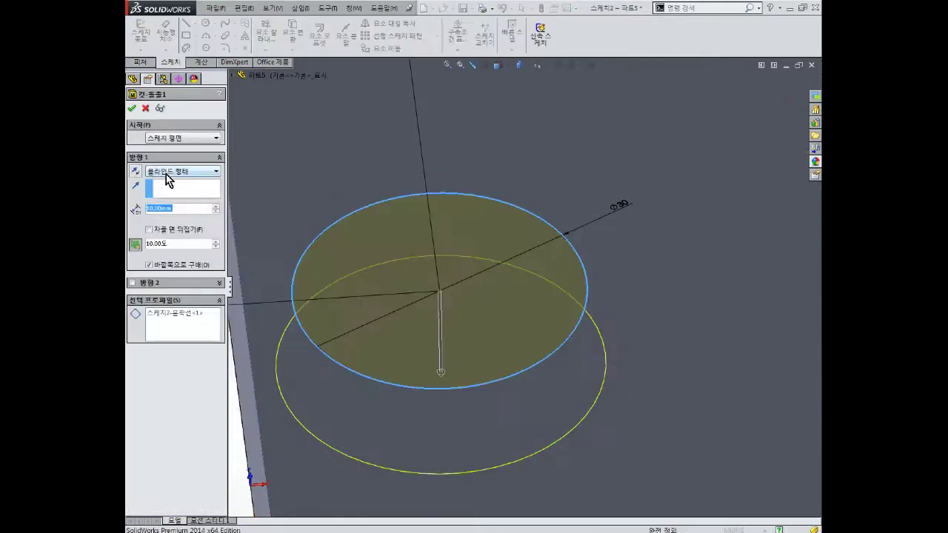
left_click(134, 243)
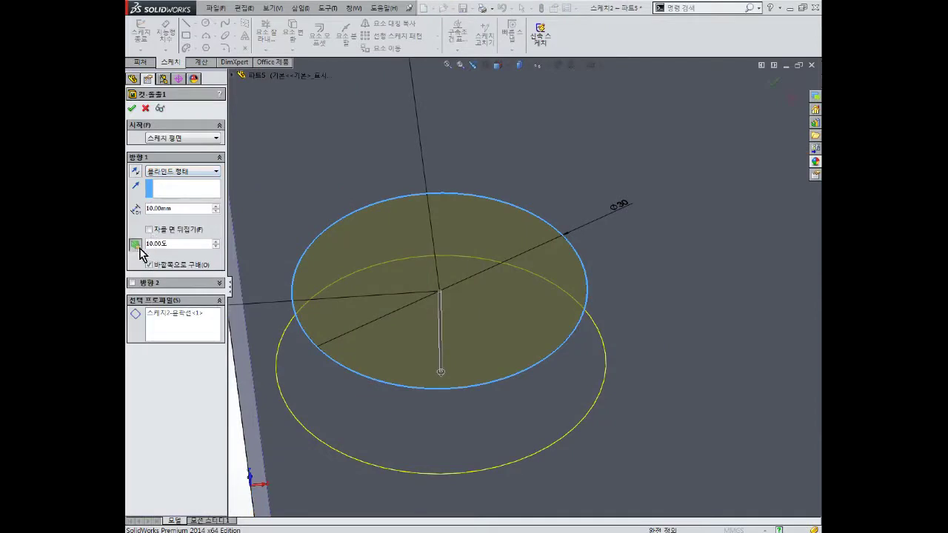
left_click(132, 108)
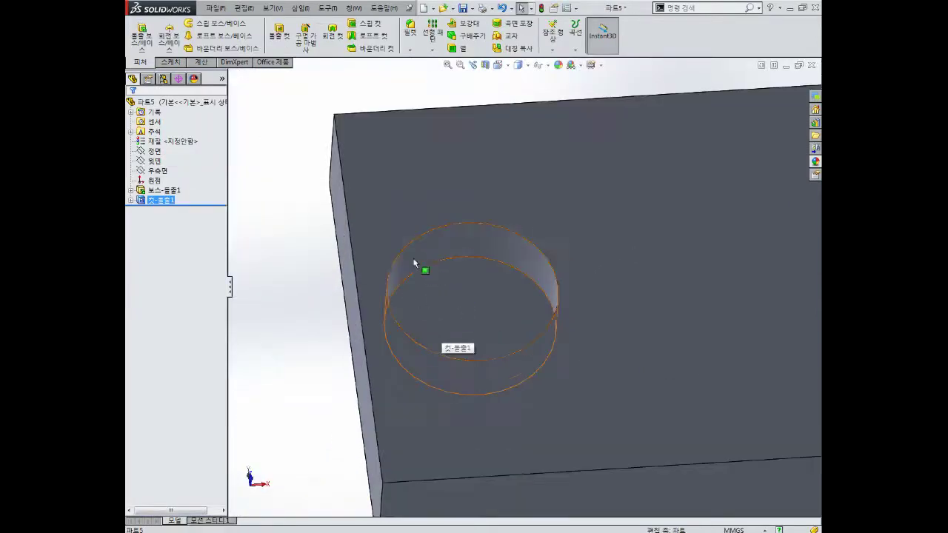
Change Cut-Extrude1's end condition to Through All and inspect the hole.
left_click(165, 202)
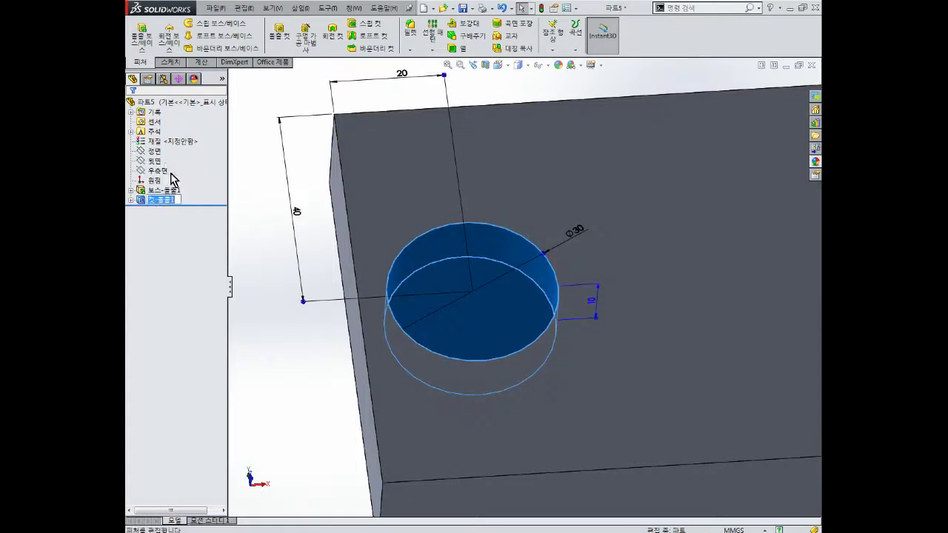
left_click(183, 191)
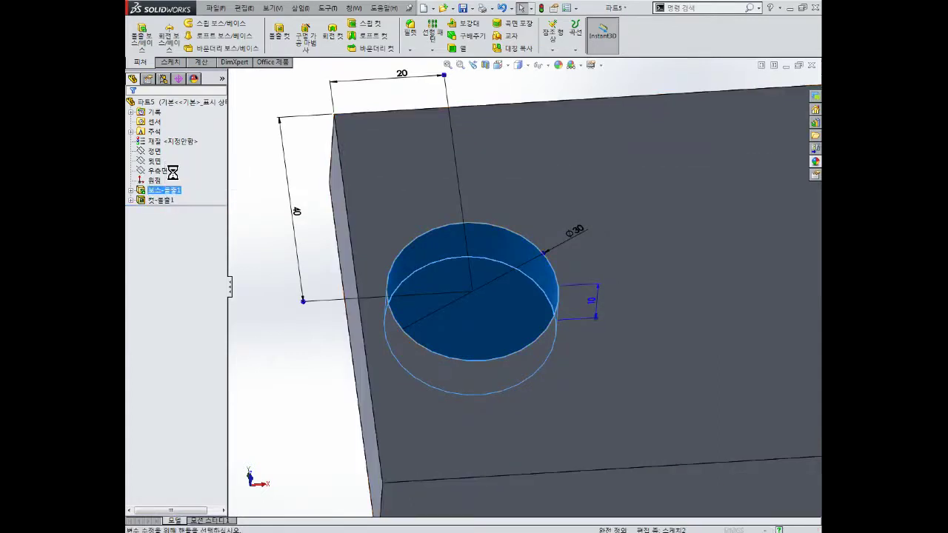
left_click(183, 172)
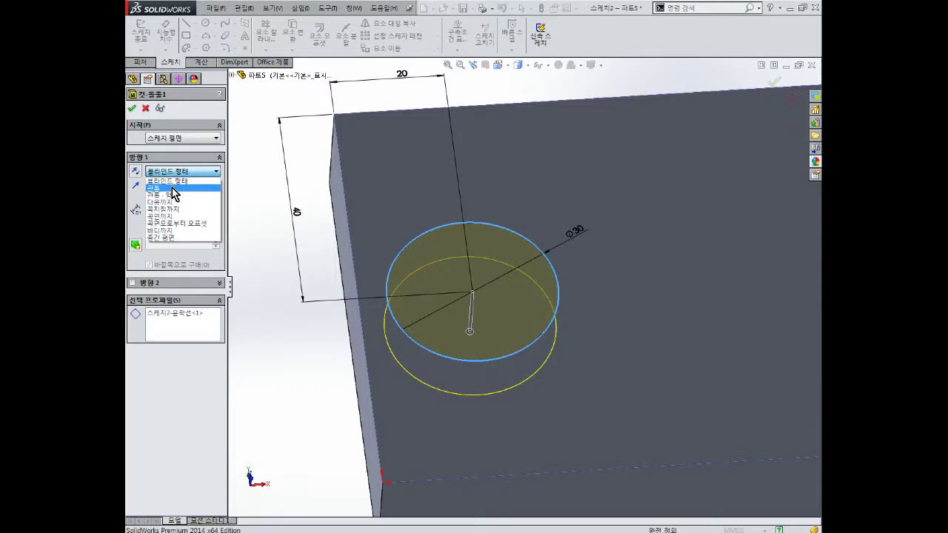
left_click(174, 189)
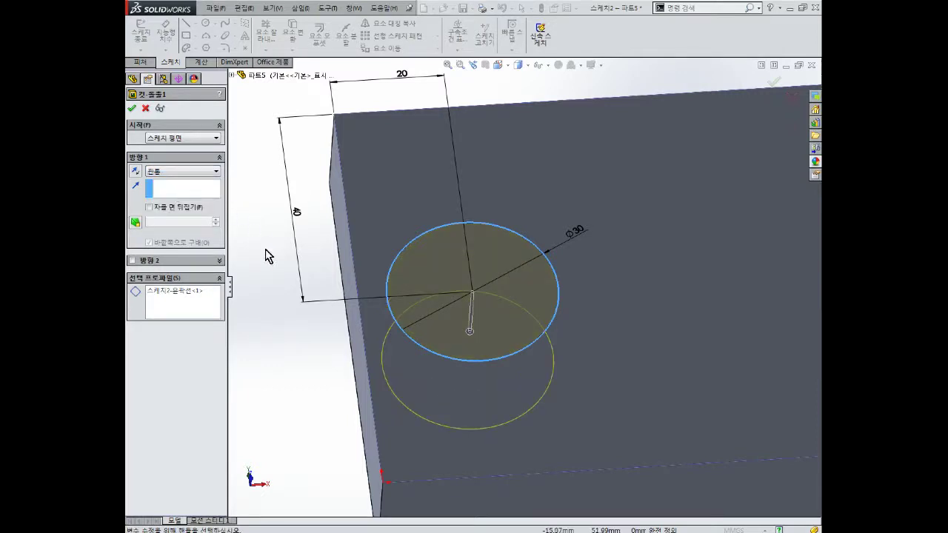
scroll(481, 278, "up", 3)
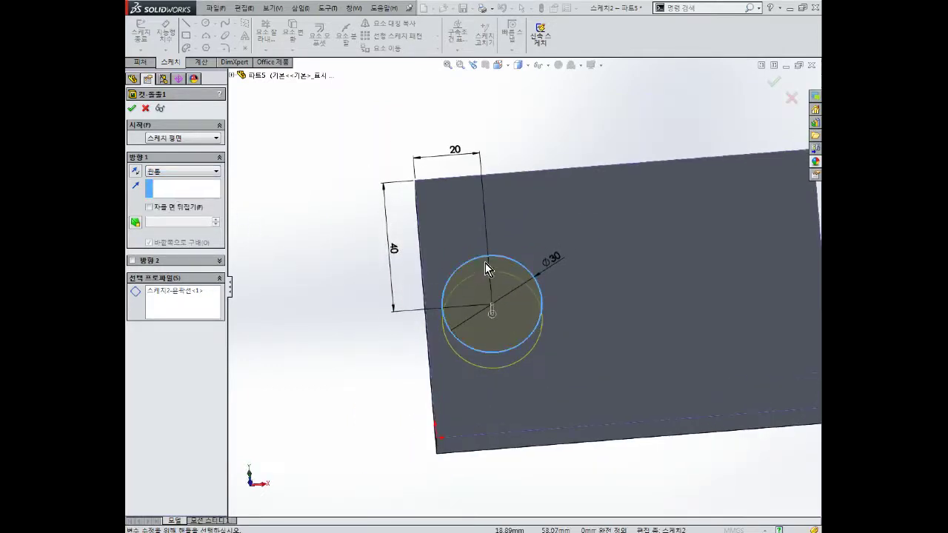
middle_click_drag(520, 286, 525, 277)
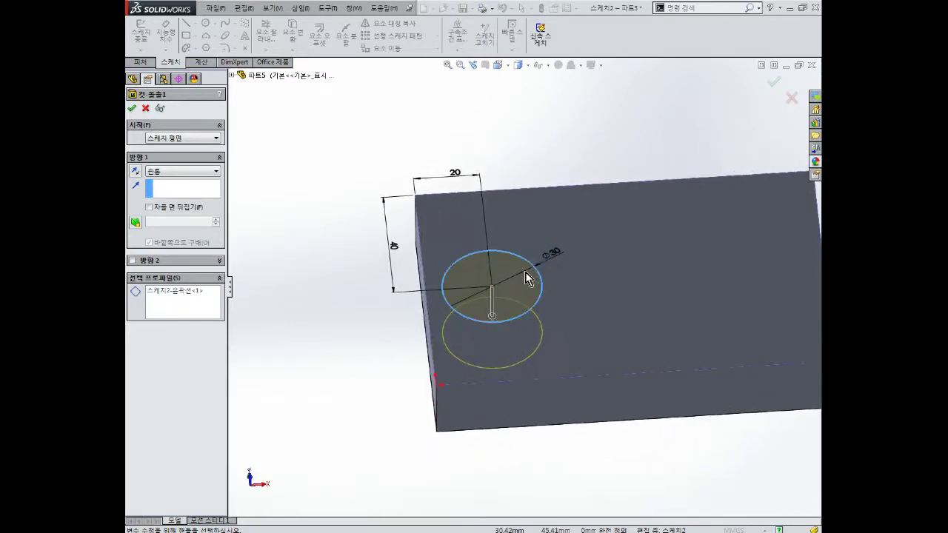
left_click(132, 108)
mouse_move(600, 324)
middle_mouse_down()
mouse_move(597, 364)
mouse_move(628, 324)
mouse_move(563, 332)
mouse_move(547, 351)
mouse_move(518, 332)
mouse_move(520, 320)
mouse_move(561, 331)
middle_mouse_up()
scroll(548, 304, "up", 3)
scroll(544, 288, "down", 5)
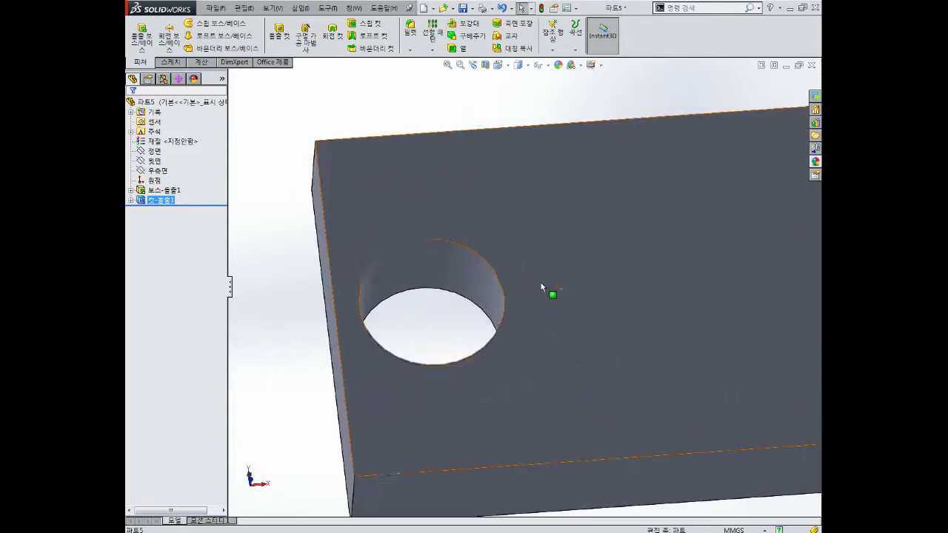
Set Cut-Extrude1 back to a 10 mm Blind depth.
right_click(152, 200)
left_click(164, 172)
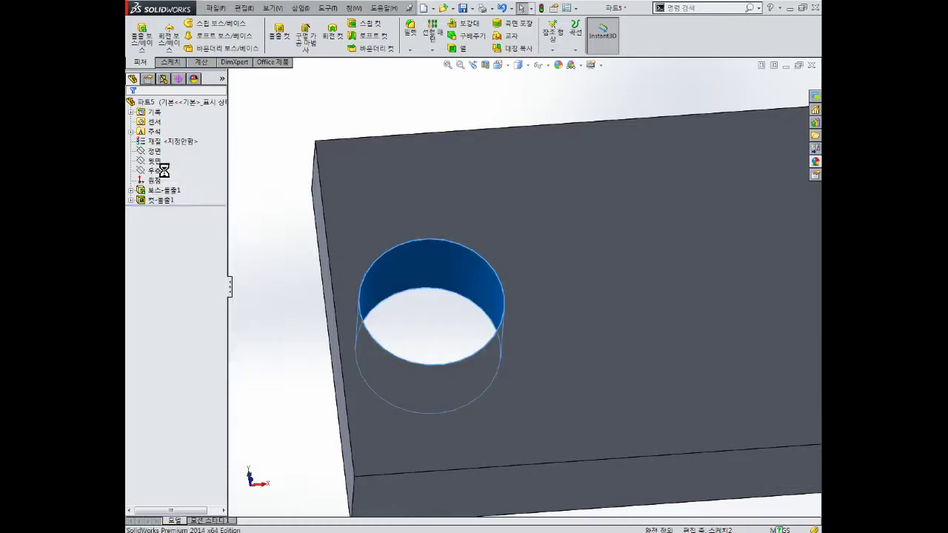
left_click(171, 172)
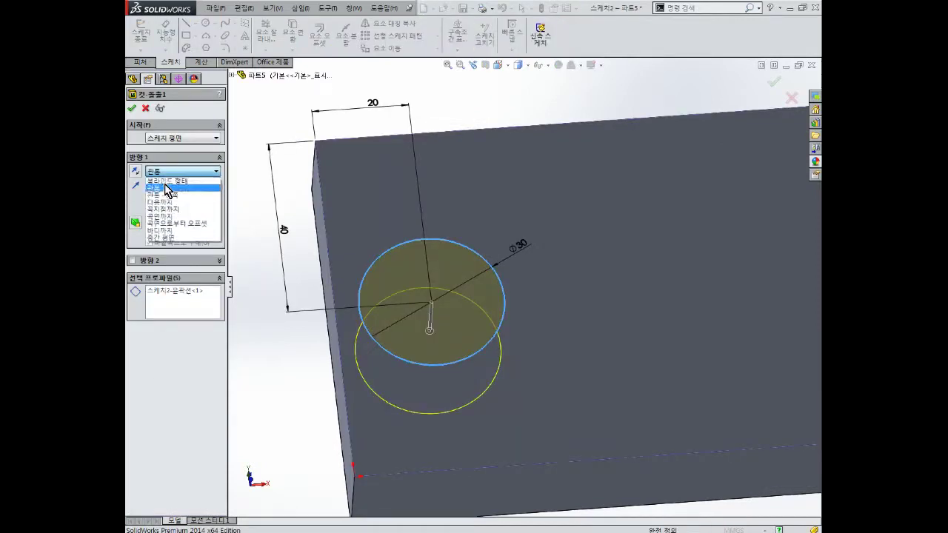
left_click(166, 182)
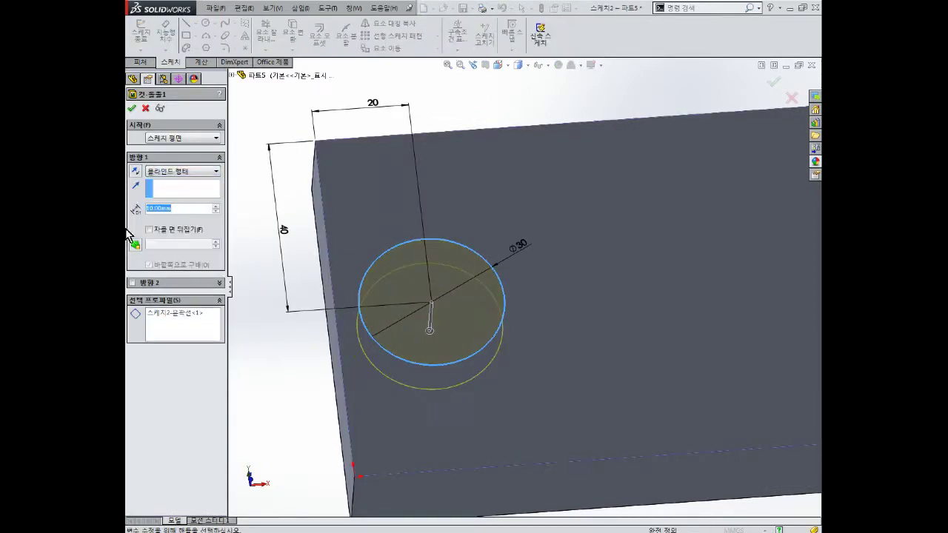
left_click(132, 108)
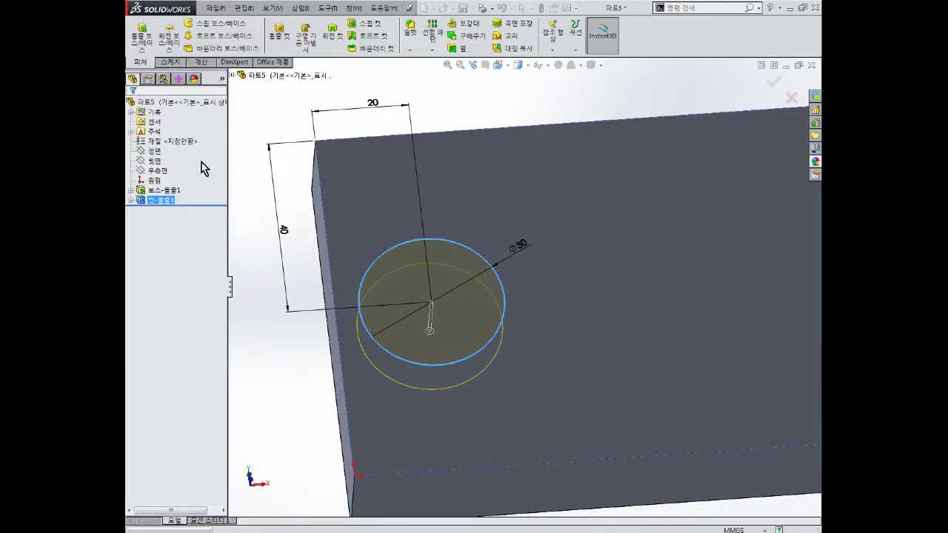
scroll(529, 304, "down", 5)
scroll(571, 286, "up", 2)
scroll(605, 257, "up", 3)
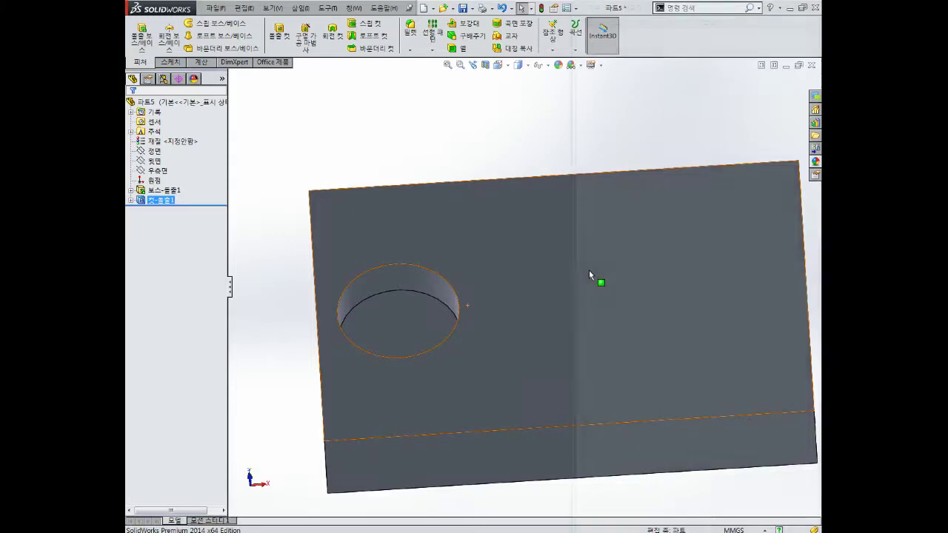
Type 돌출보스 and 돌출컷 on separate lines in Notepad.
type("QH")
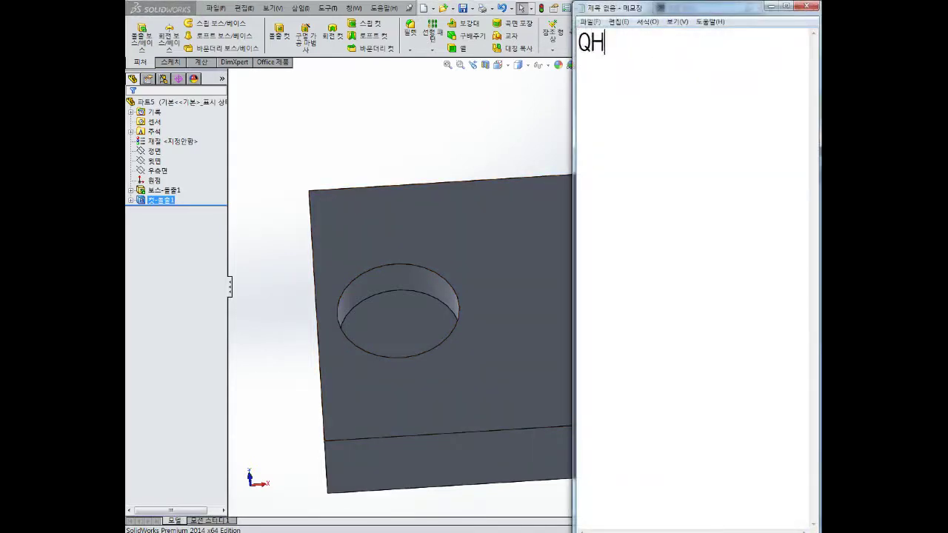
key("BackSpace")
key("BackSpace")
type("돌출")
type("보수")
key("Return")
type("돌")
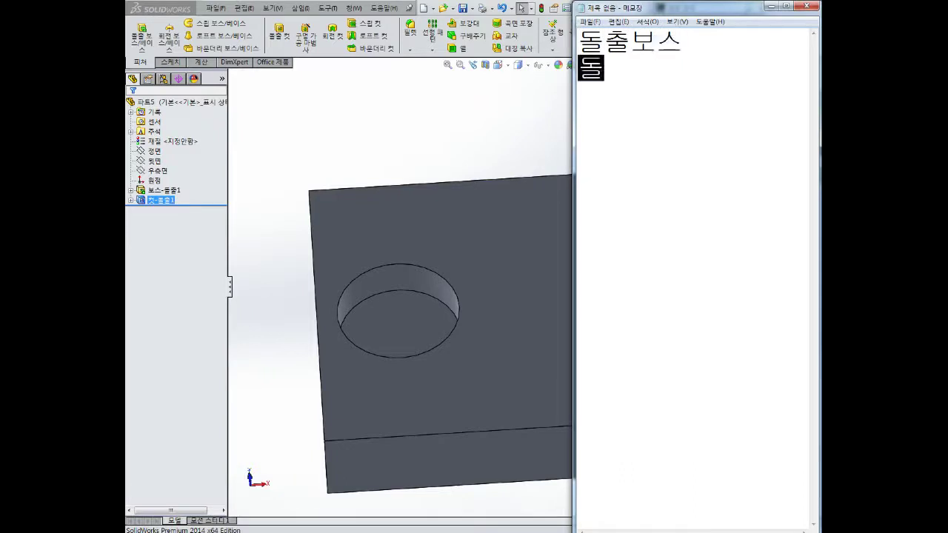
type("출컷")
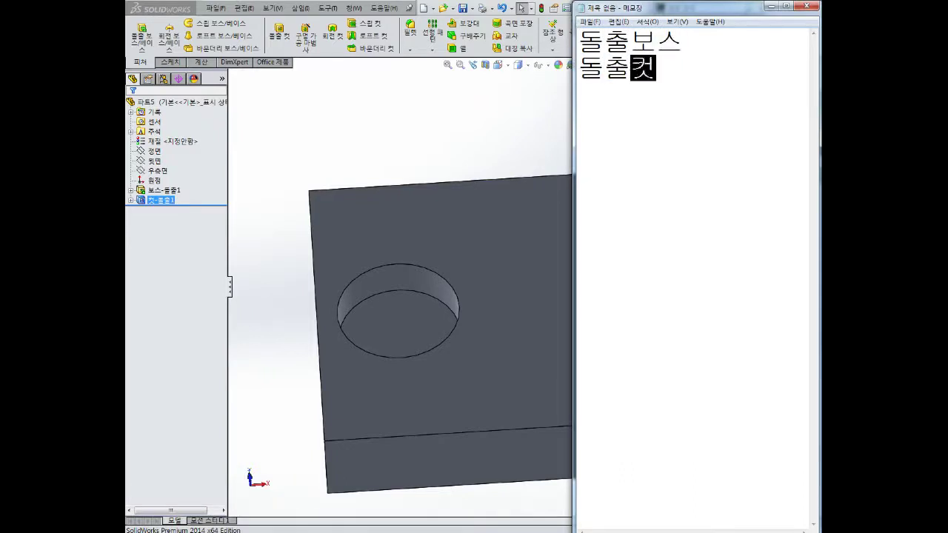
key("Return")
key("Return")
Add the lines 모델링 2가지, 모델링더하기 and 모델링빼기 below them.
type("모델리")
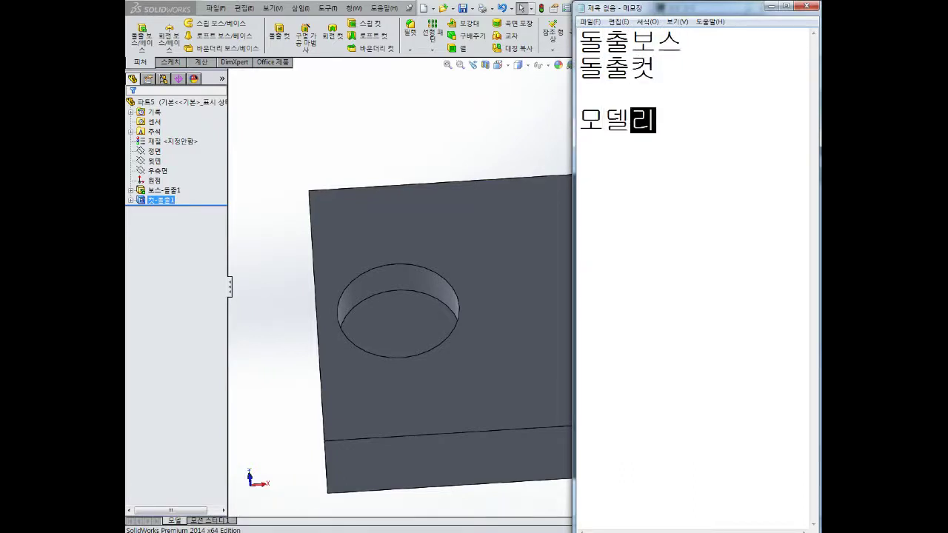
type(" 가")
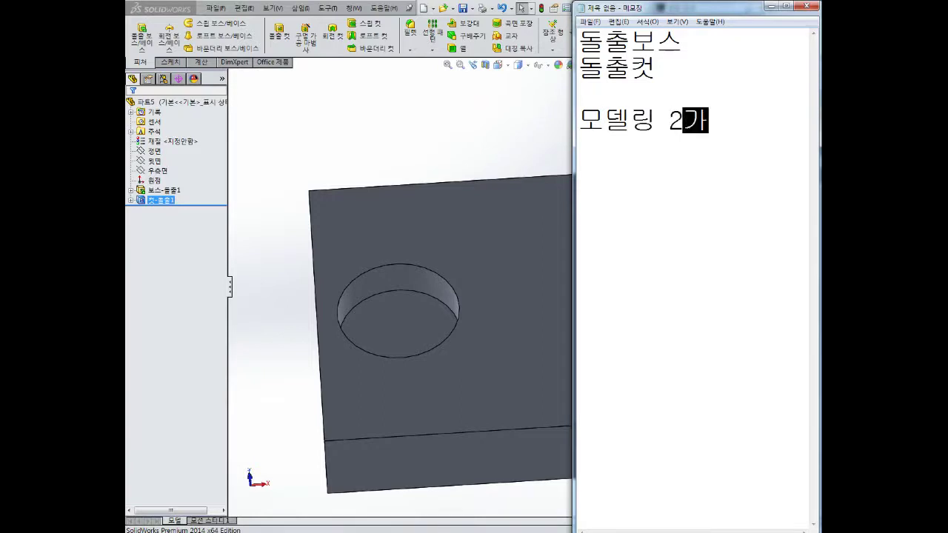
type("비지")
key("Return")
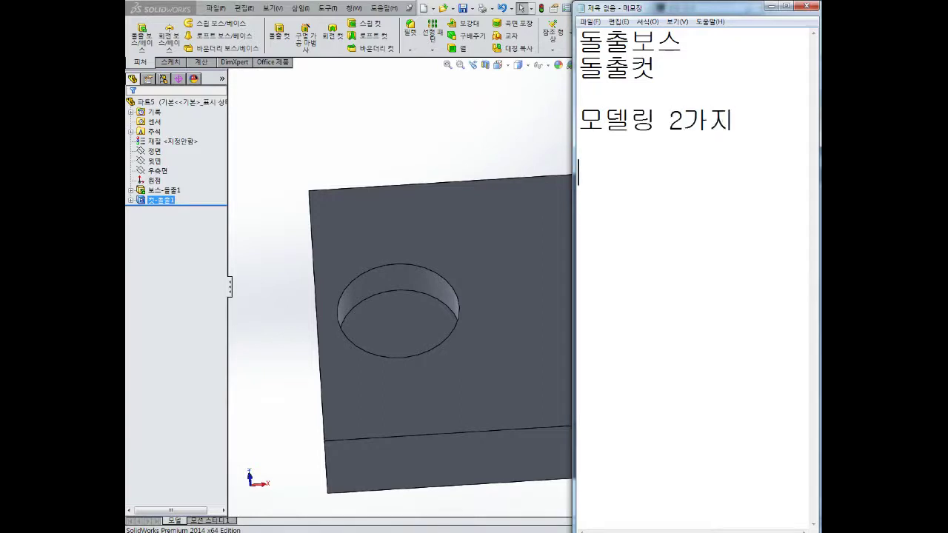
type("더")
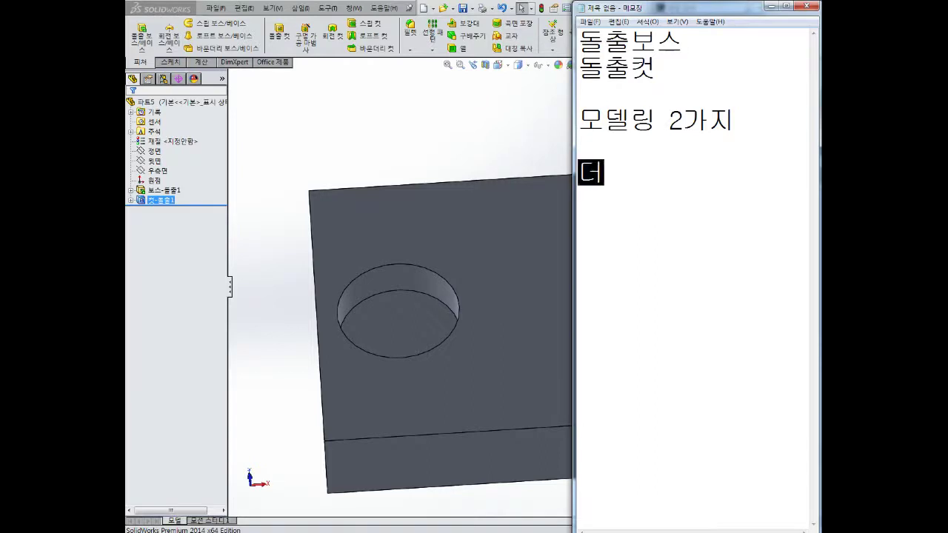
type("하기")
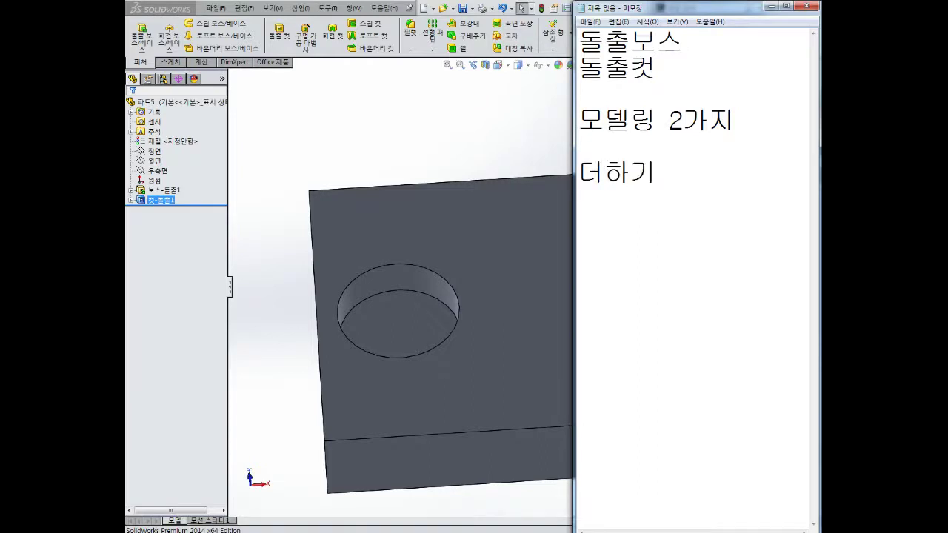
key("Return")
type("빼기")
key("Up")
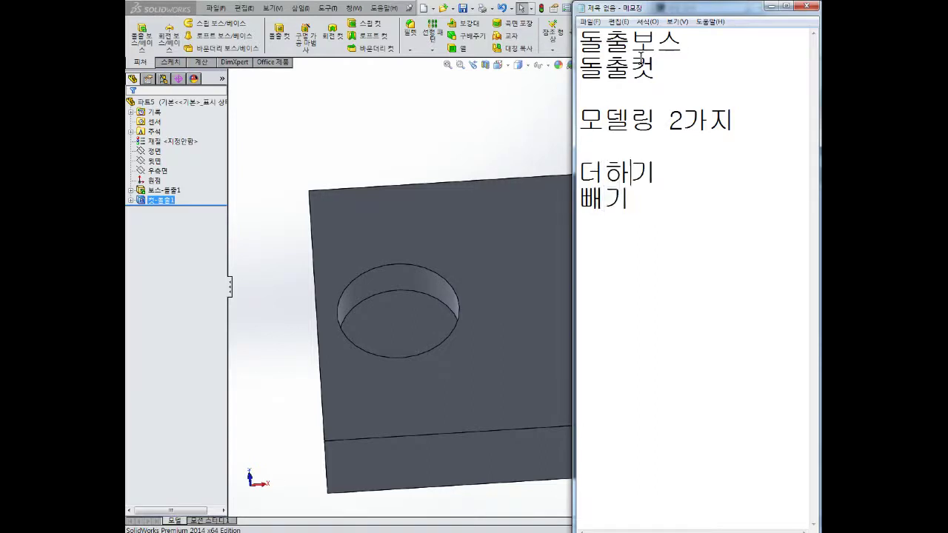
type("모델링")
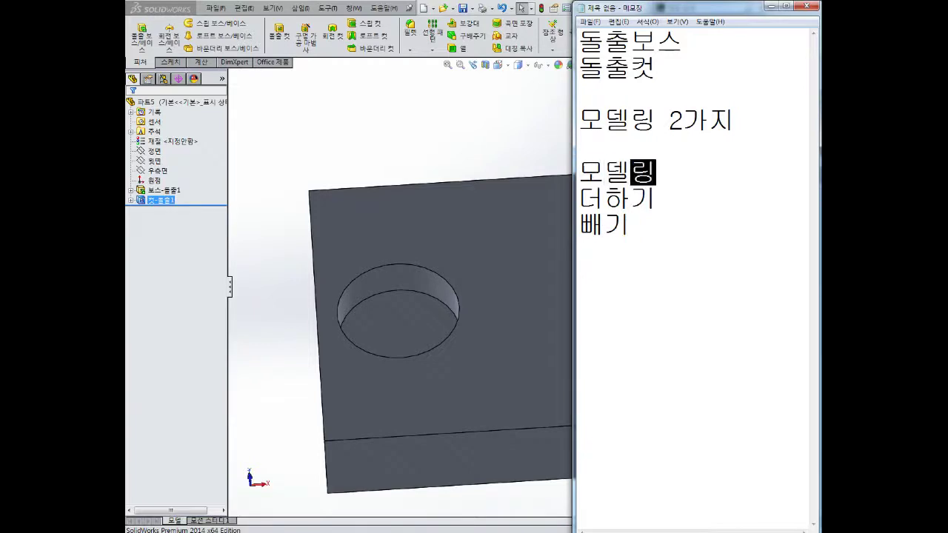
key("Down")
key("Return")
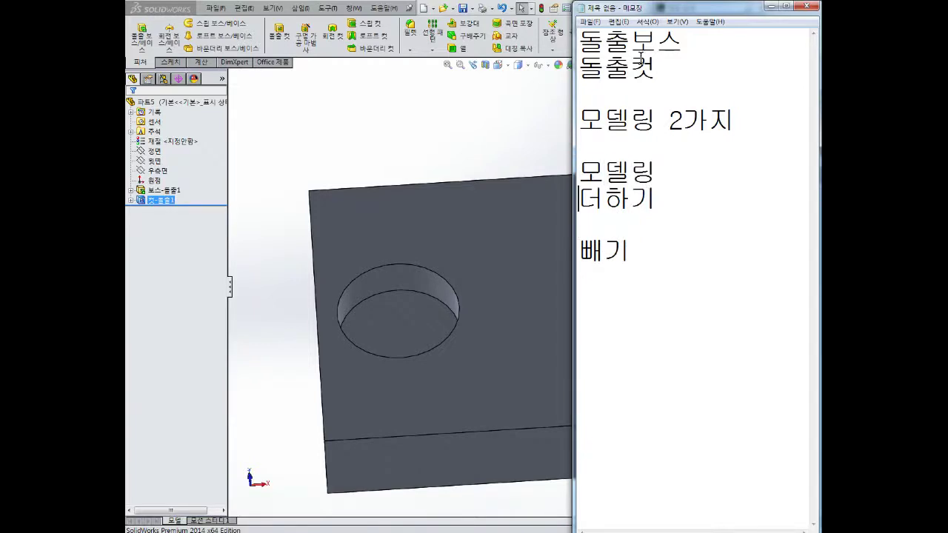
key("BackSpace")
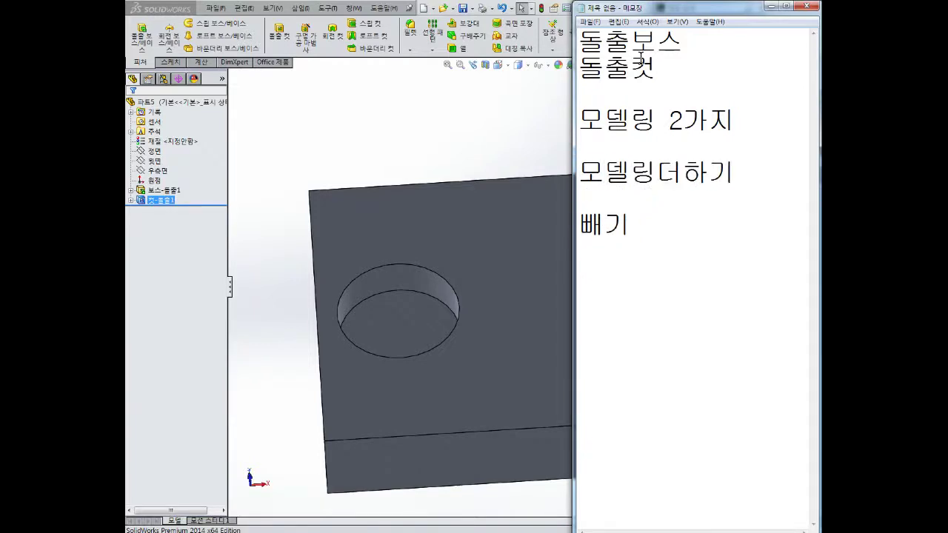
type("모델링")
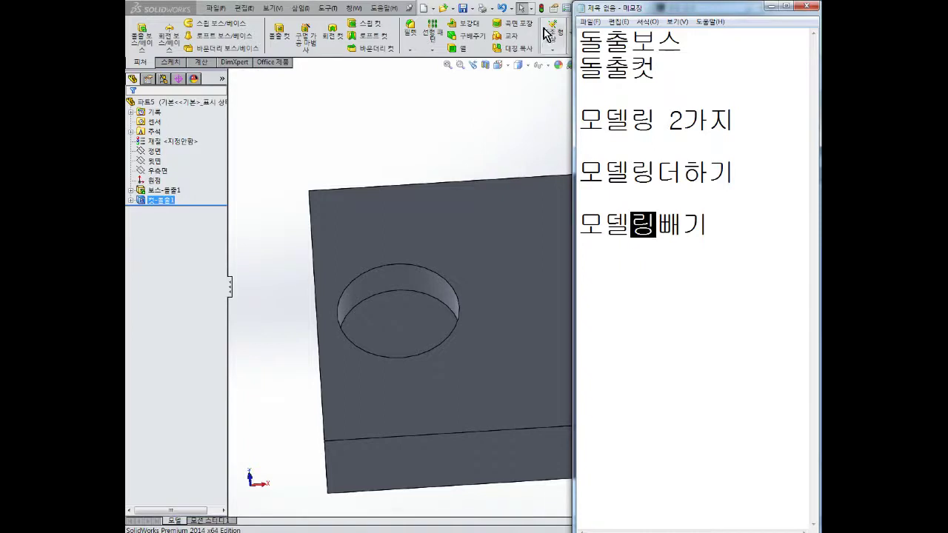
Switch back from Notepad to SolidWorks and bring up the New SolidWorks Document dialog.
left_click(465, 160)
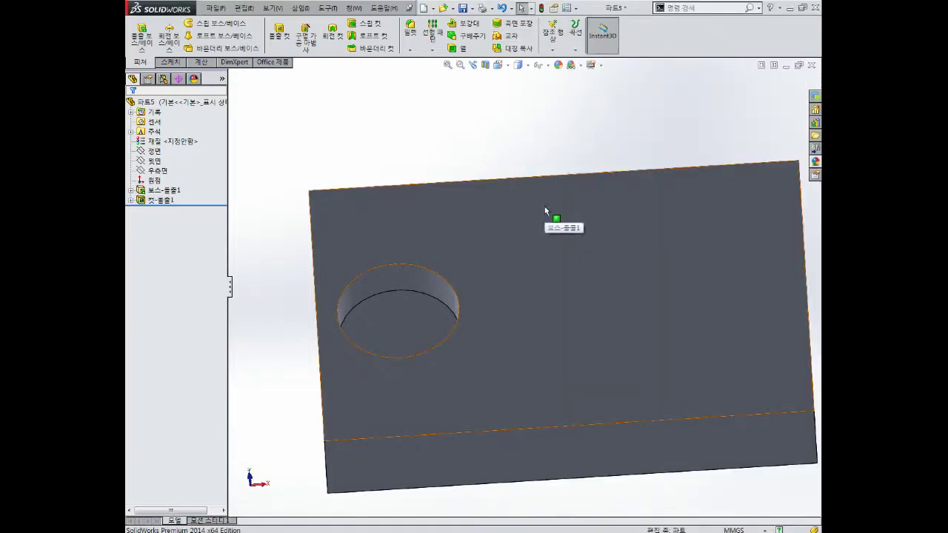
scroll(524, 277, "up", 2)
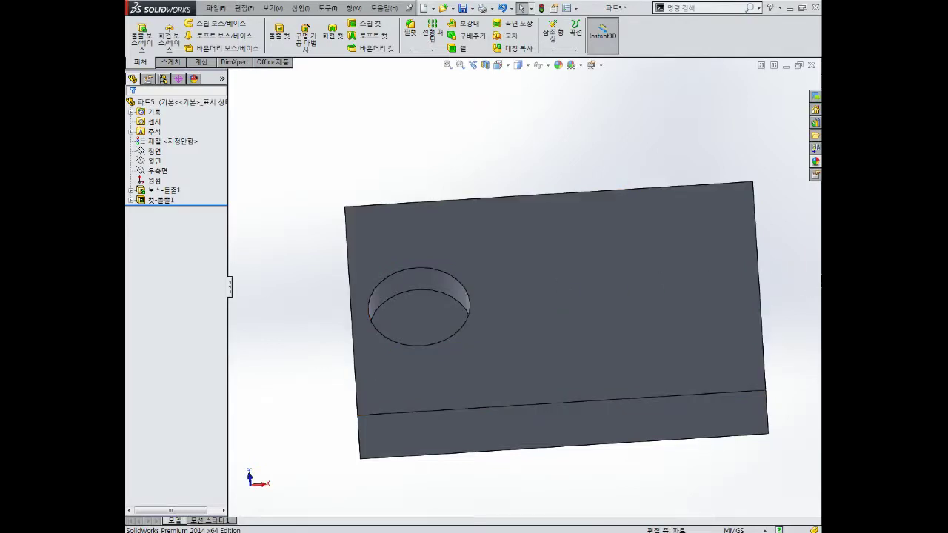
left_click(215, 8)
left_click(313, 63)
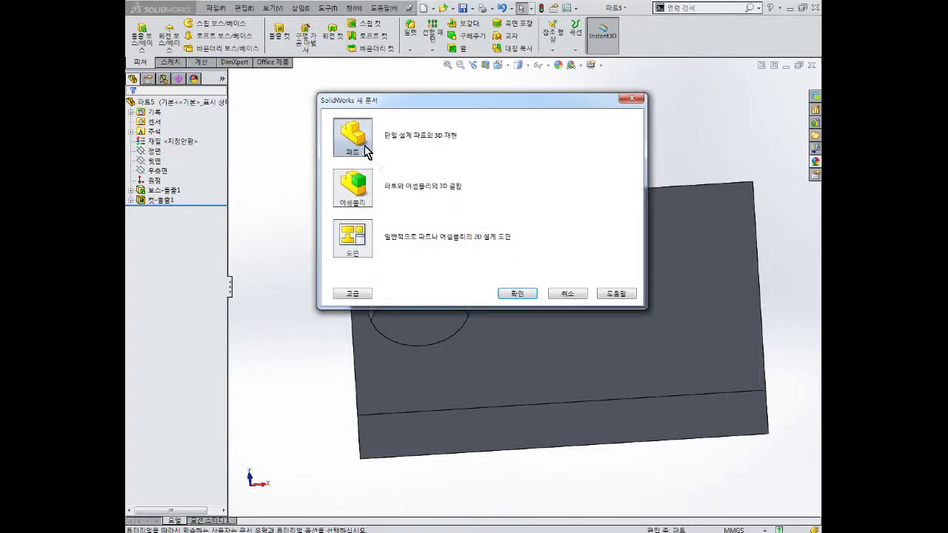
Choose Part to create the blank part document 파트6.
left_click(518, 294)
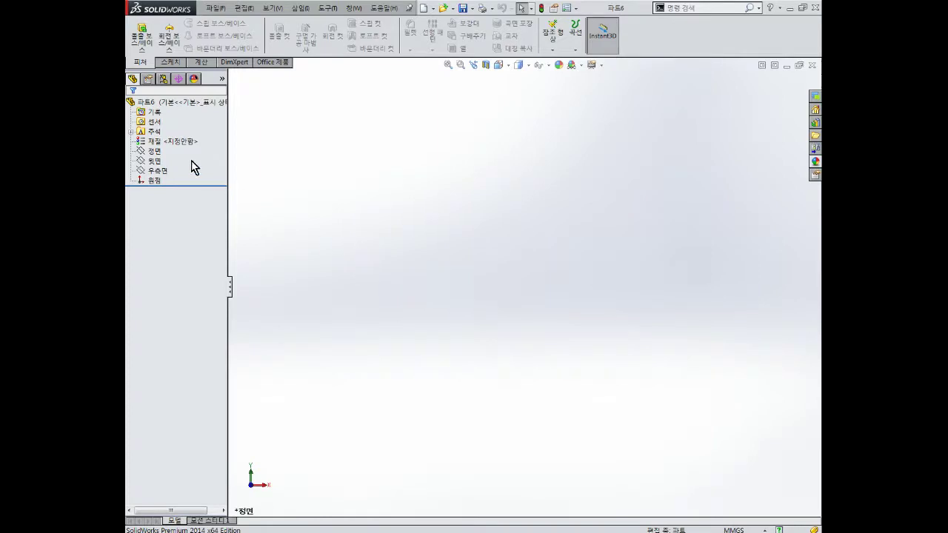
Start a sketch on the Front Plane with the Line tool active.
left_click(154, 151)
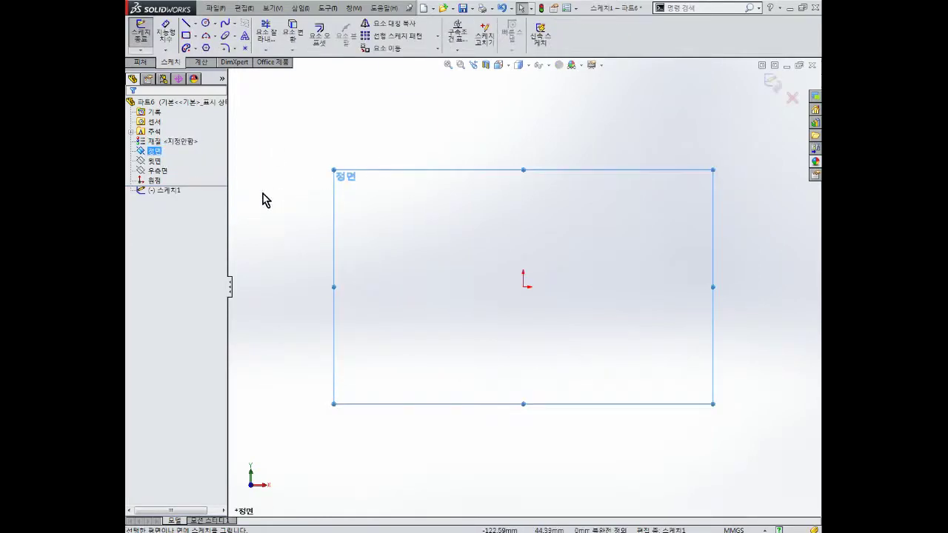
left_click(186, 24)
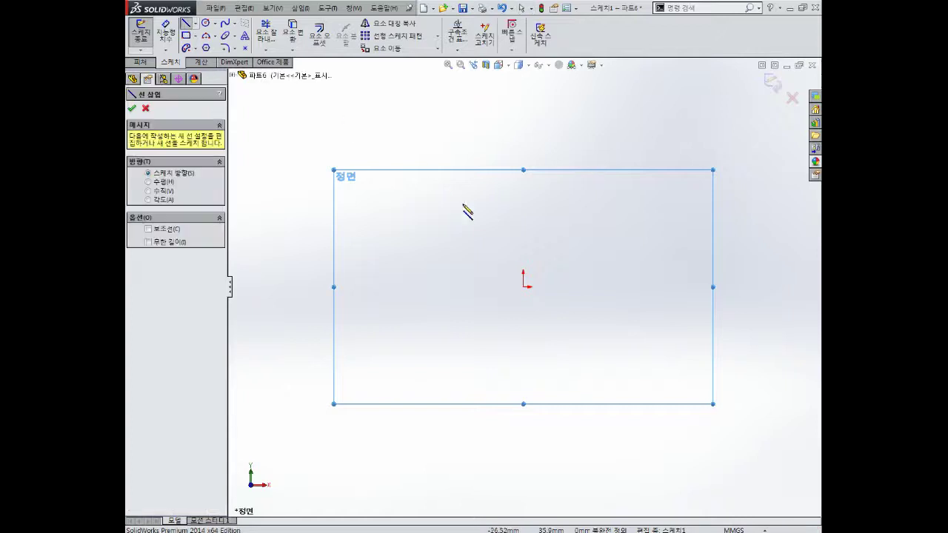
key("Escape")
key("Return")
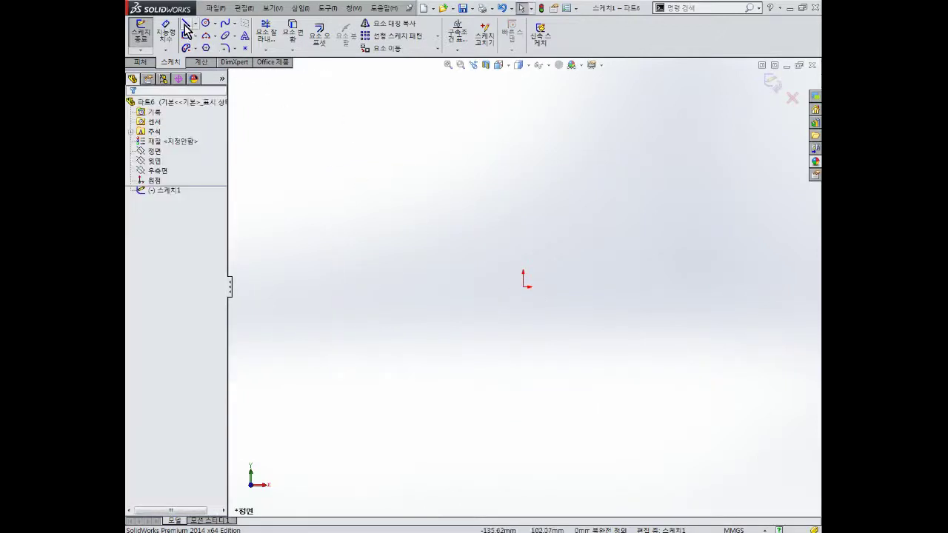
Draw a closed outline from the origin with a rectangular notch cut into its top edge.
left_click(523, 287)
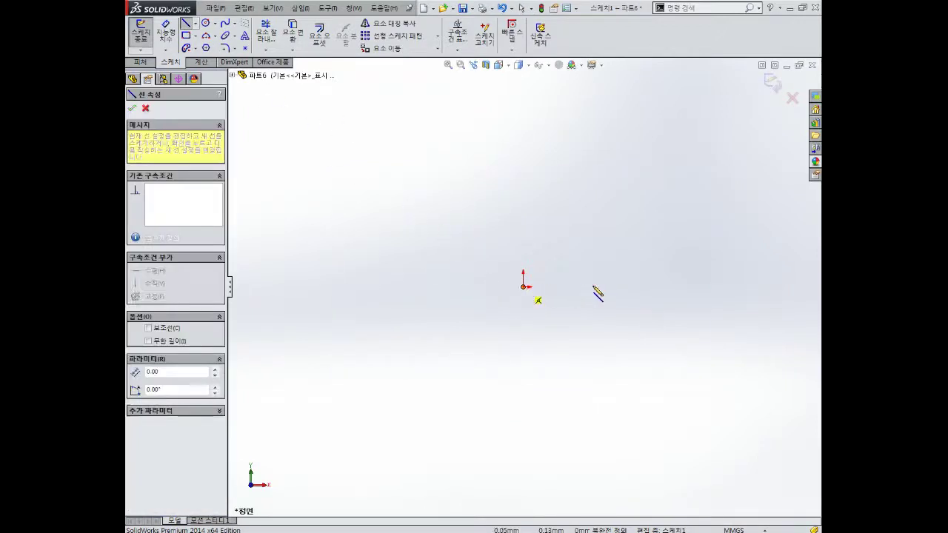
left_click(698, 286)
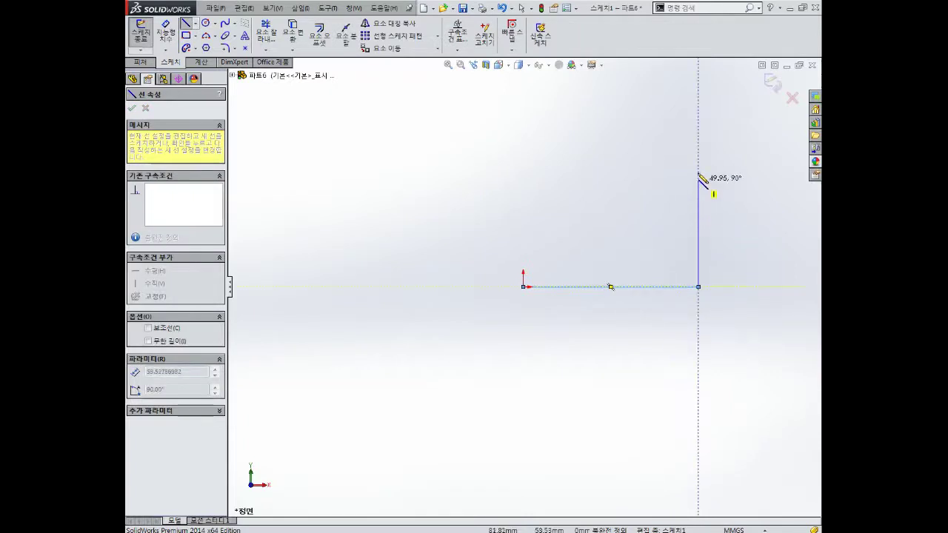
left_click(698, 130)
left_click(663, 131)
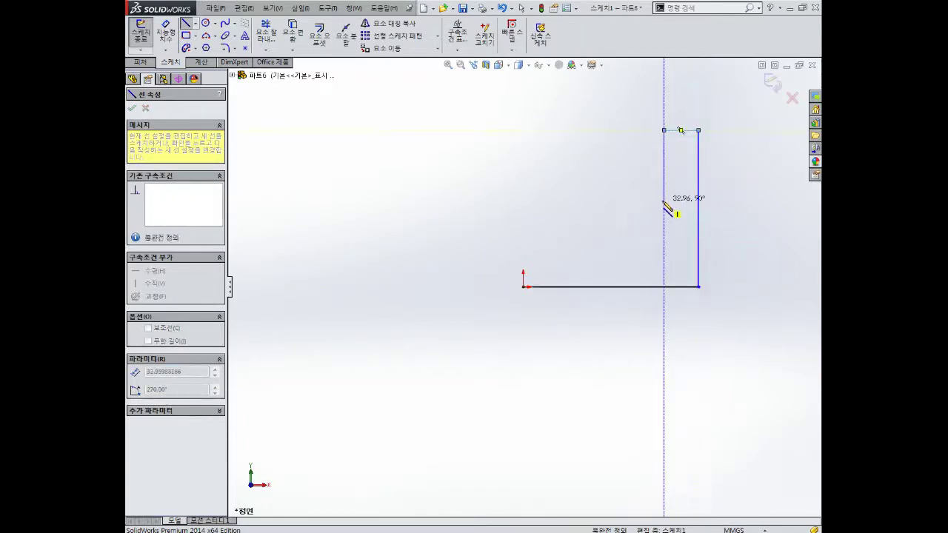
left_click(663, 200)
left_click(622, 200)
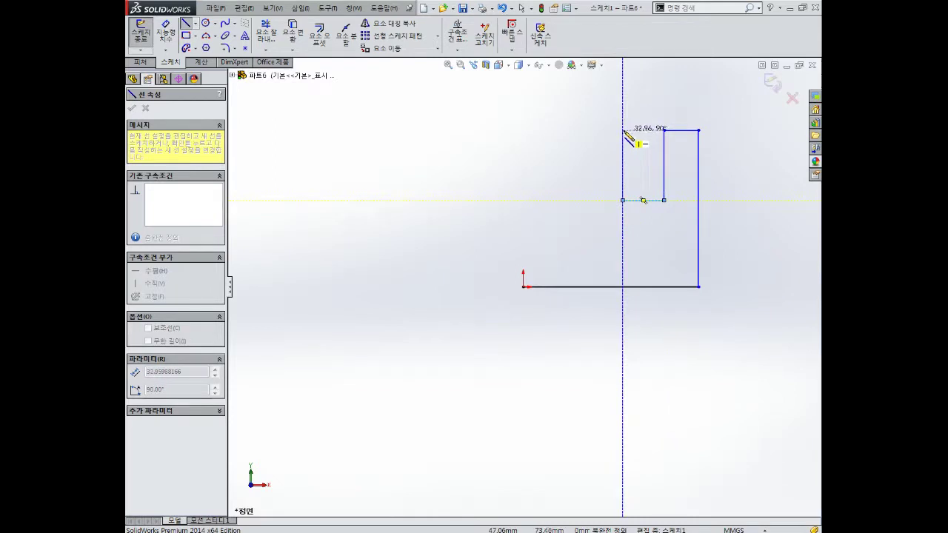
left_click(622, 130)
left_click(524, 130)
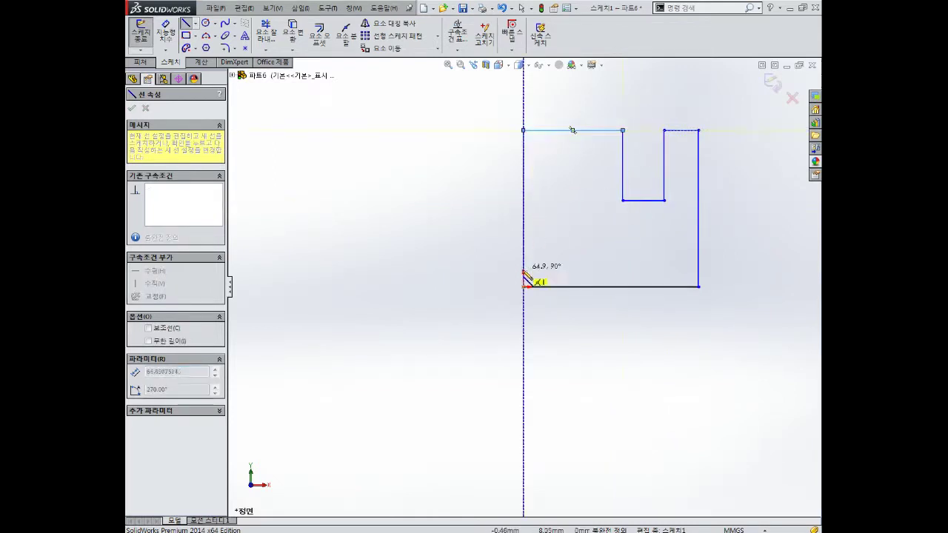
left_click(523, 286)
key("Escape")
Dimension the outline's bottom edge to 70 and its right edge to 40.
scroll(612, 205, "down", 2)
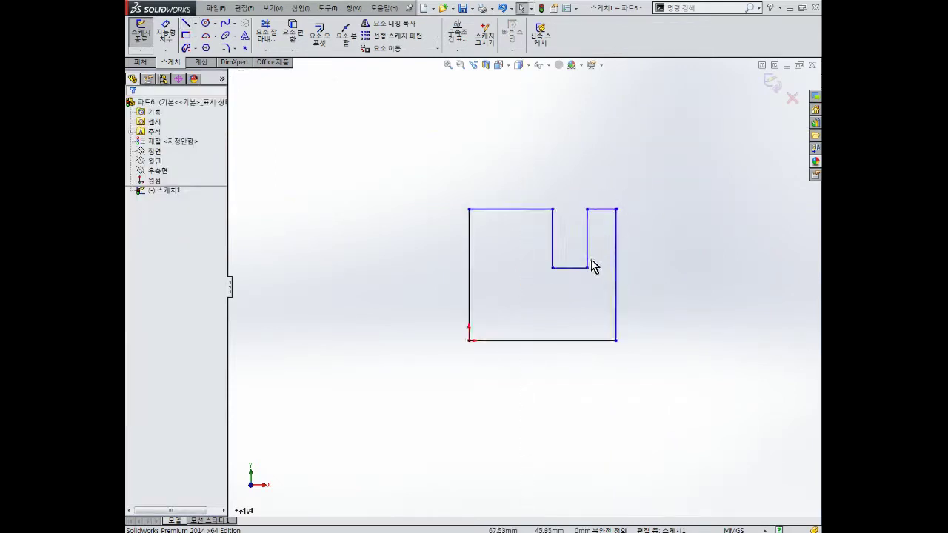
scroll(593, 265, "down", 2)
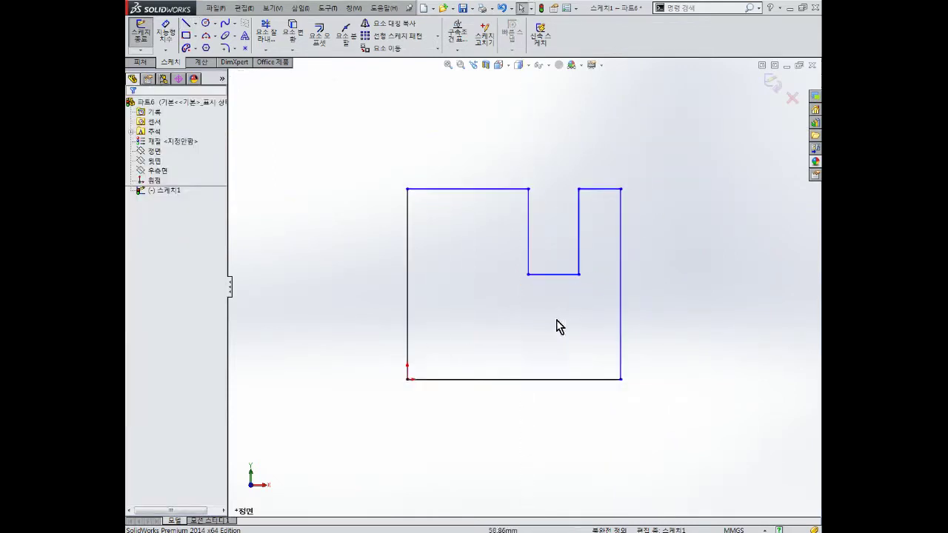
left_click(528, 379)
left_click(521, 428)
type("70")
key("Return")
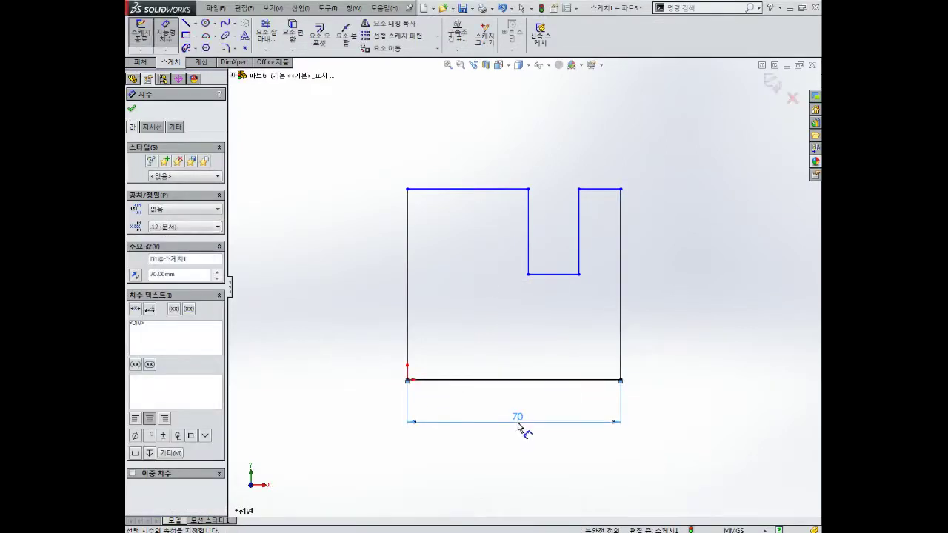
left_click(620, 299)
left_click(673, 289)
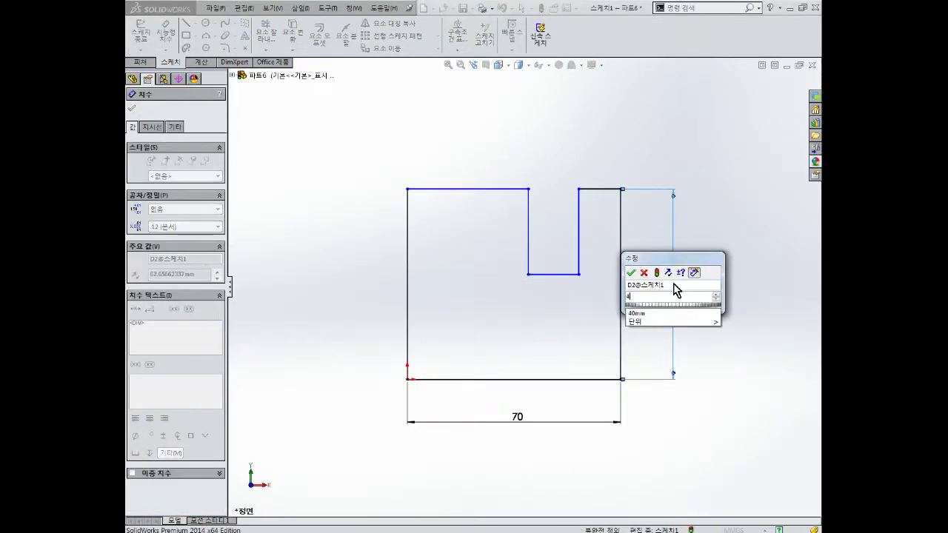
type("40")
key("Return")
Dimension the top ledge to 10, the notch depth to 20 and the notch width to 30.
left_click(597, 259)
left_click(600, 211)
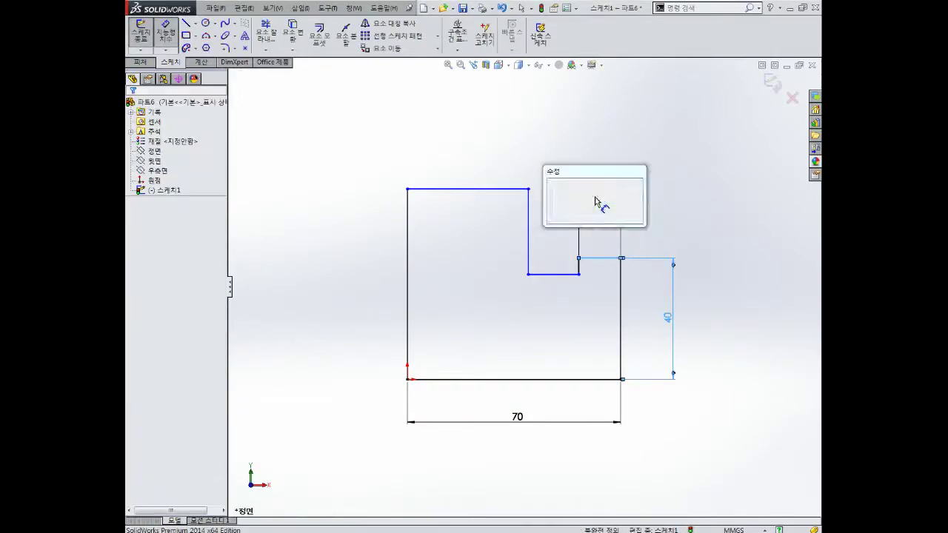
type("10")
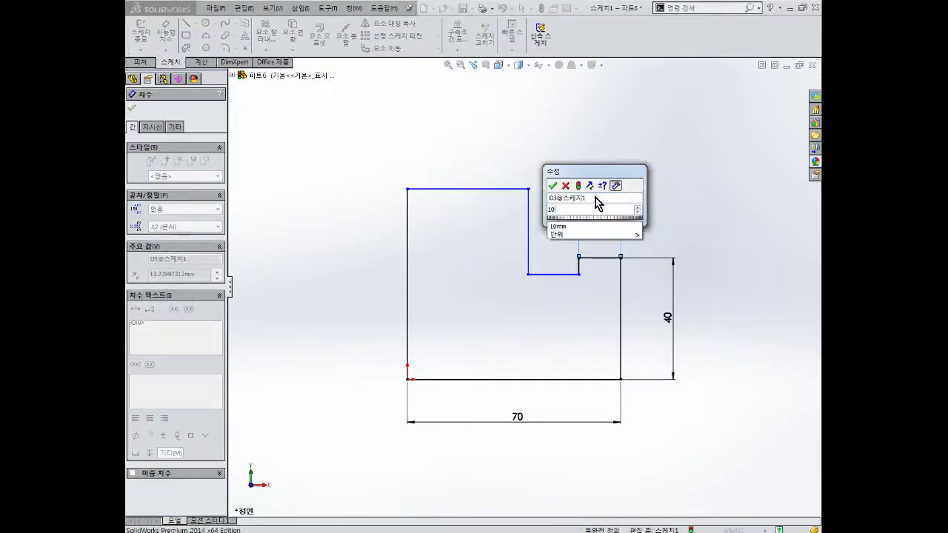
key("Return")
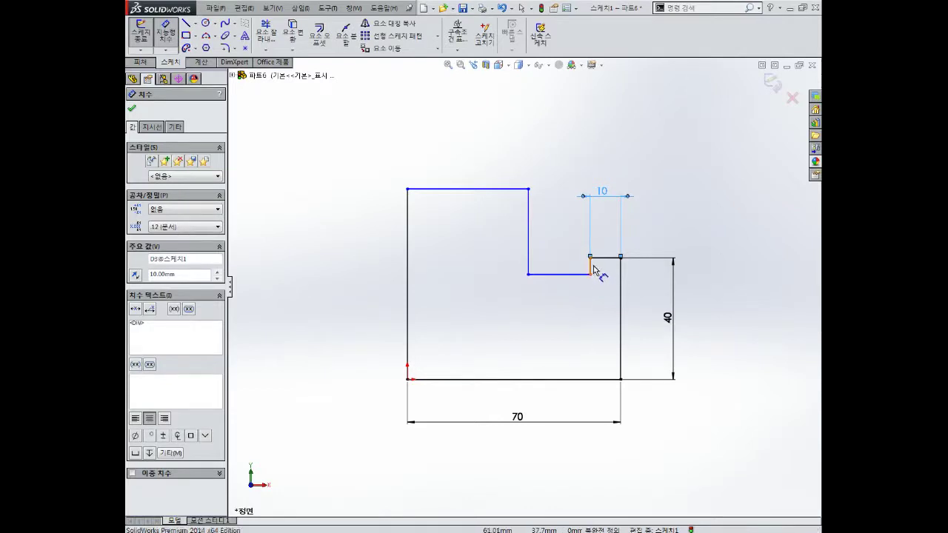
left_click(593, 269)
left_click(610, 274)
type("20")
key("Return")
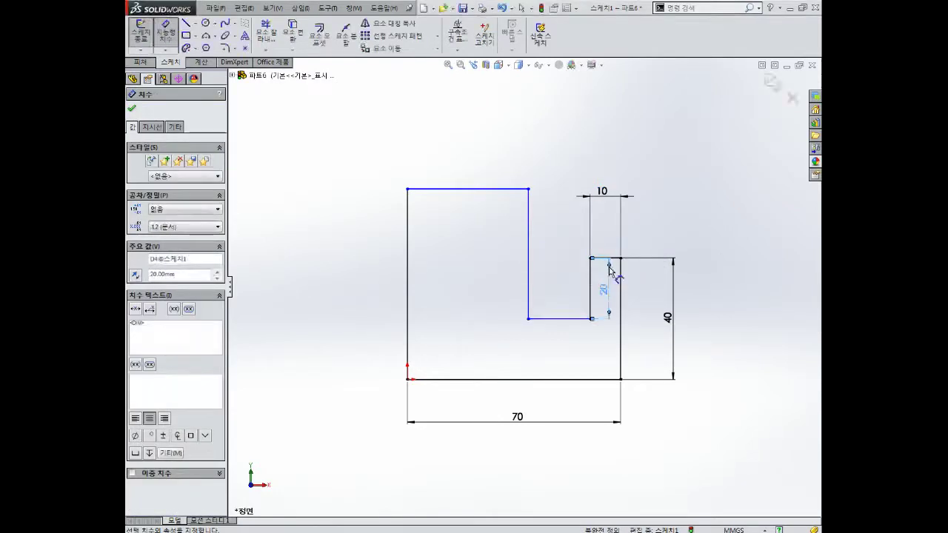
left_click(563, 320)
left_click(555, 340)
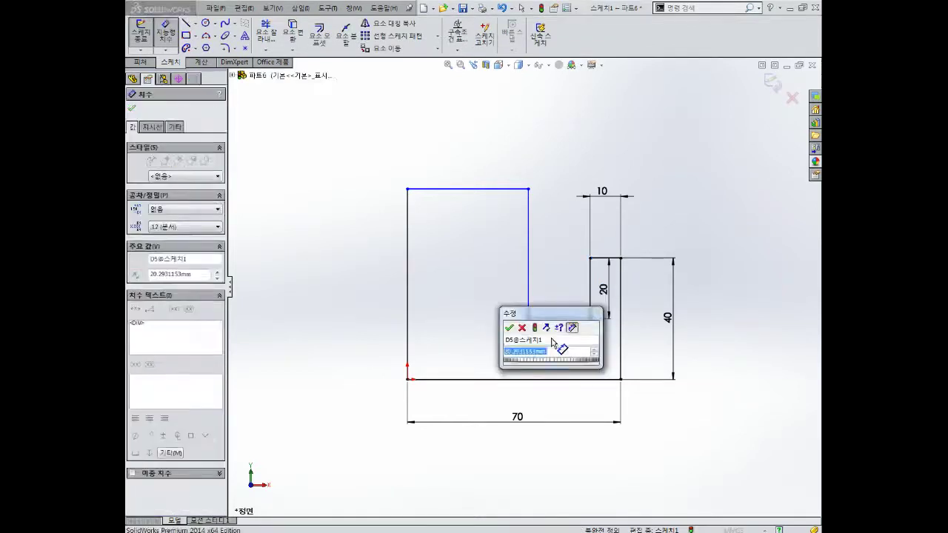
type("30")
key("Return")
key("Escape")
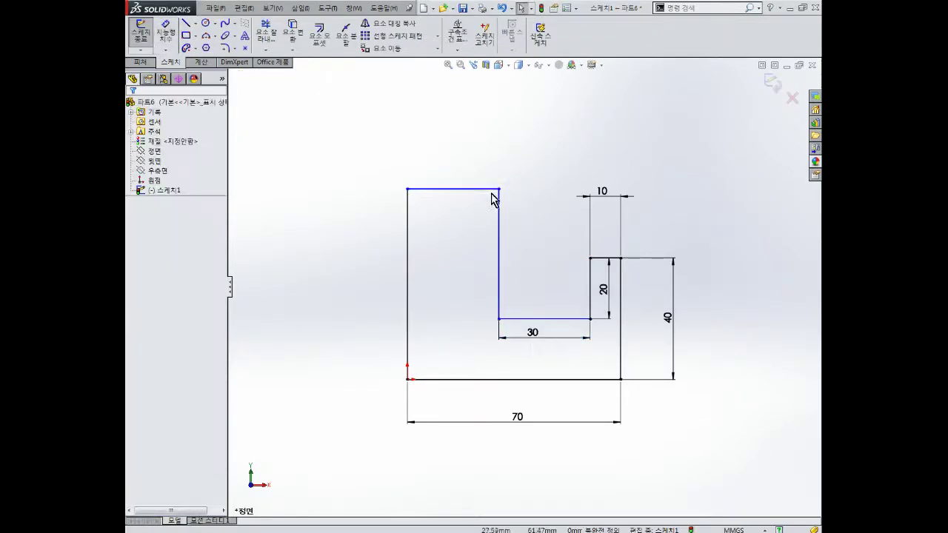
Make the two top corners level and the notch floor horizontal with Horizontal relations.
left_click(498, 190)
left_click(590, 259, "ctrl")
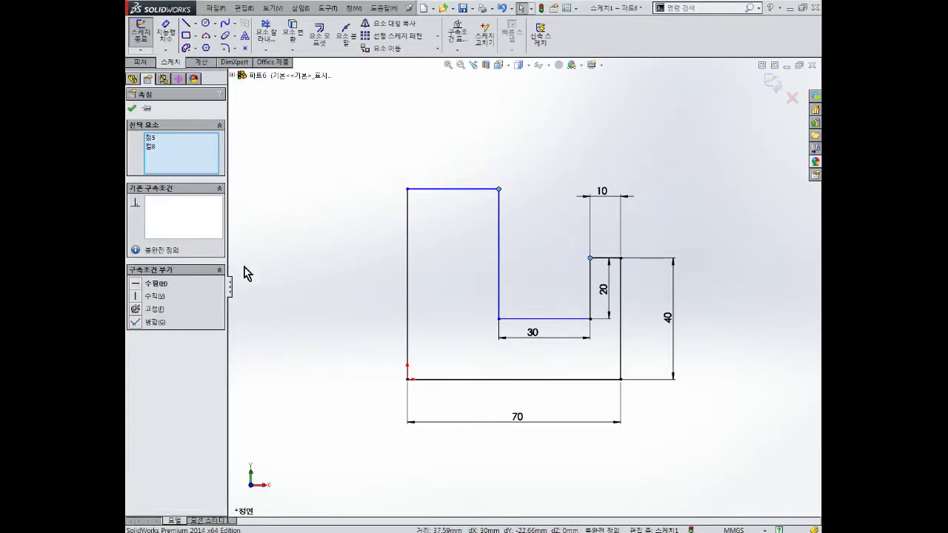
left_click(138, 287)
left_click(480, 292)
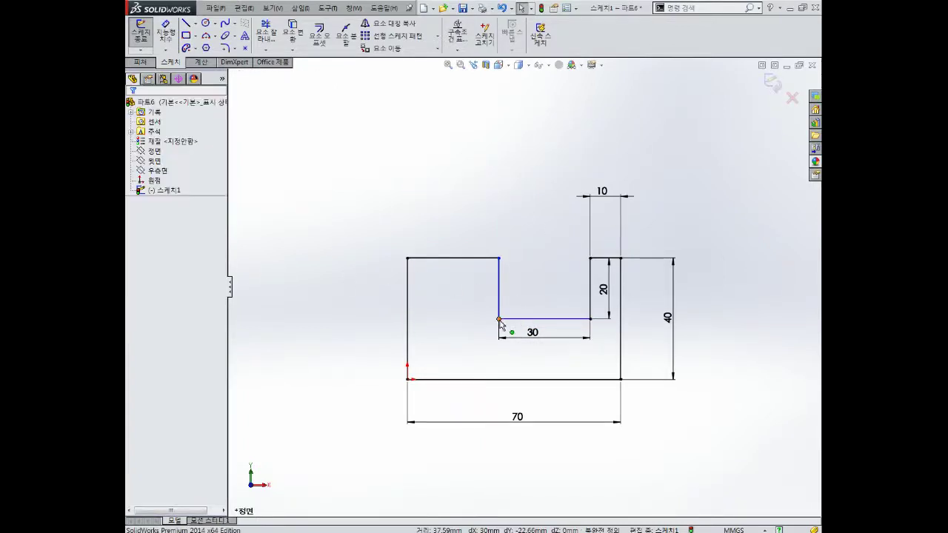
mouse_move(499, 319)
left_mouse_down()
mouse_move(480, 354)
mouse_move(483, 337)
left_mouse_up()
left_click(552, 323)
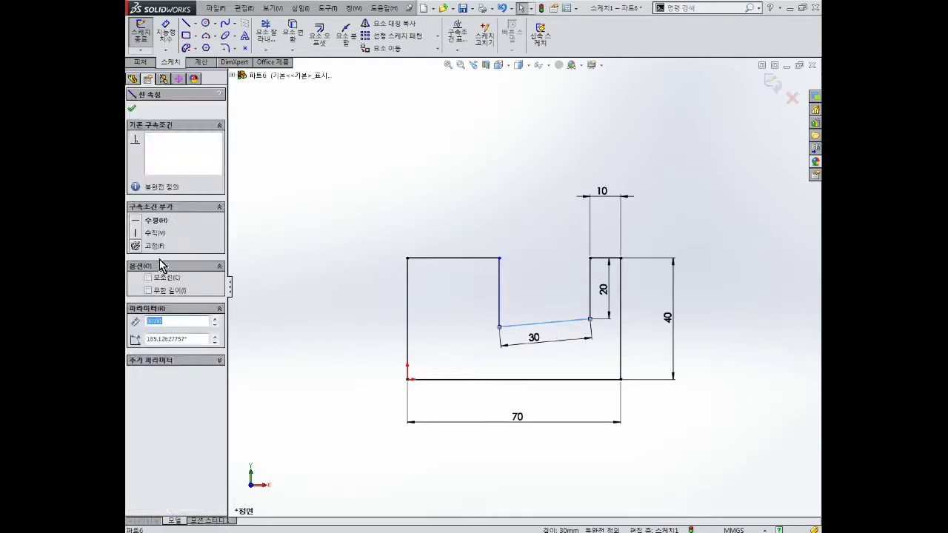
left_click(137, 224)
left_click(454, 289)
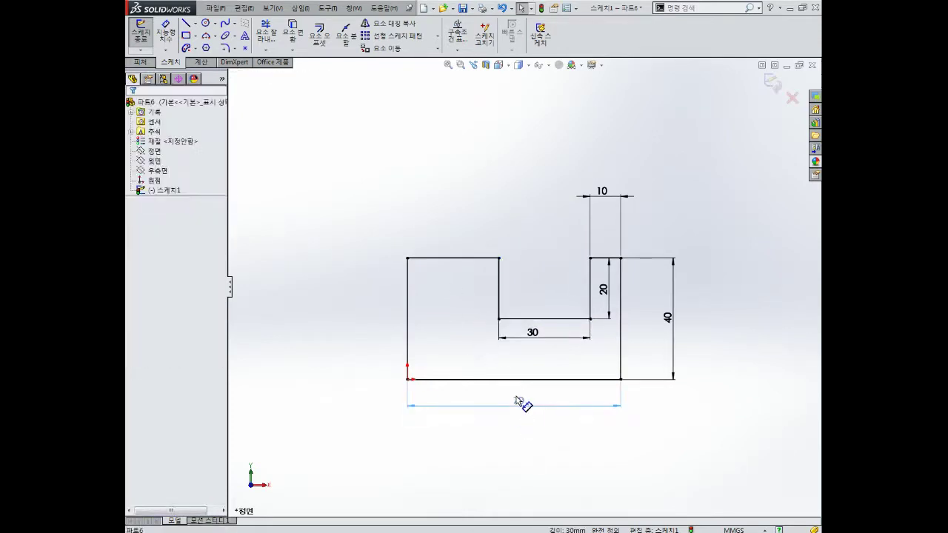
Arrange the 30, 20, 10 and 40 dimension labels neatly and exit Sketch1.
left_click(520, 409)
scroll(556, 354, "down", 1)
left_click_drag(535, 324, 548, 157)
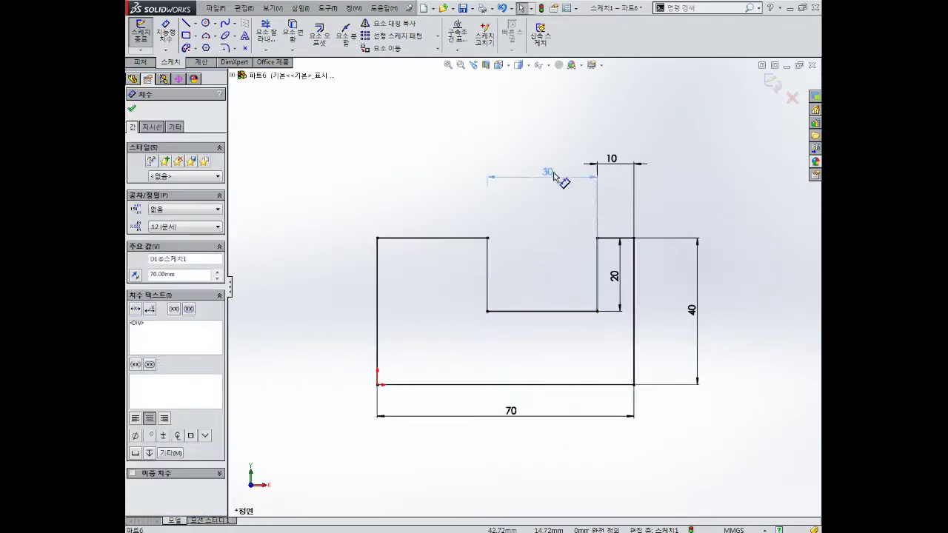
left_click_drag(626, 275, 552, 286)
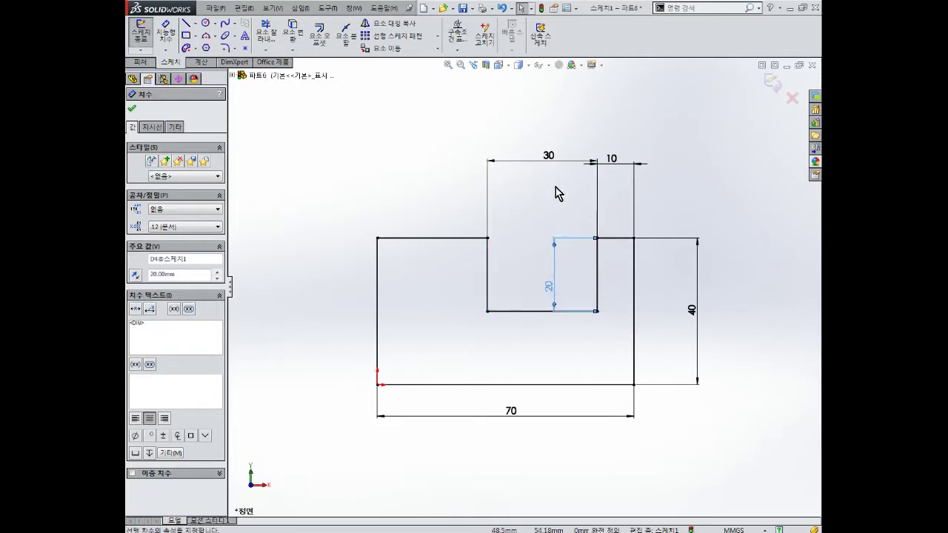
left_click_drag(554, 159, 553, 169)
left_click_drag(612, 160, 613, 169)
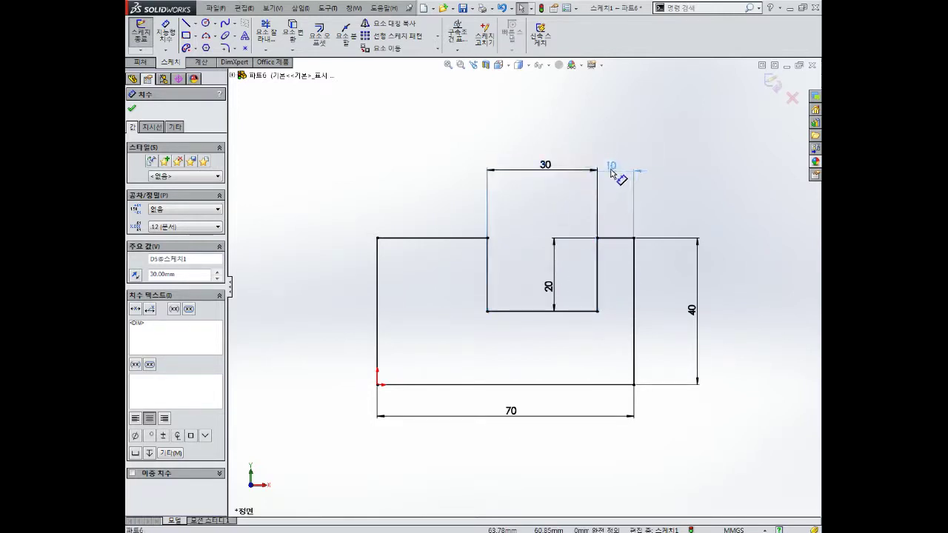
left_click(706, 320)
left_click_drag(694, 314, 691, 313)
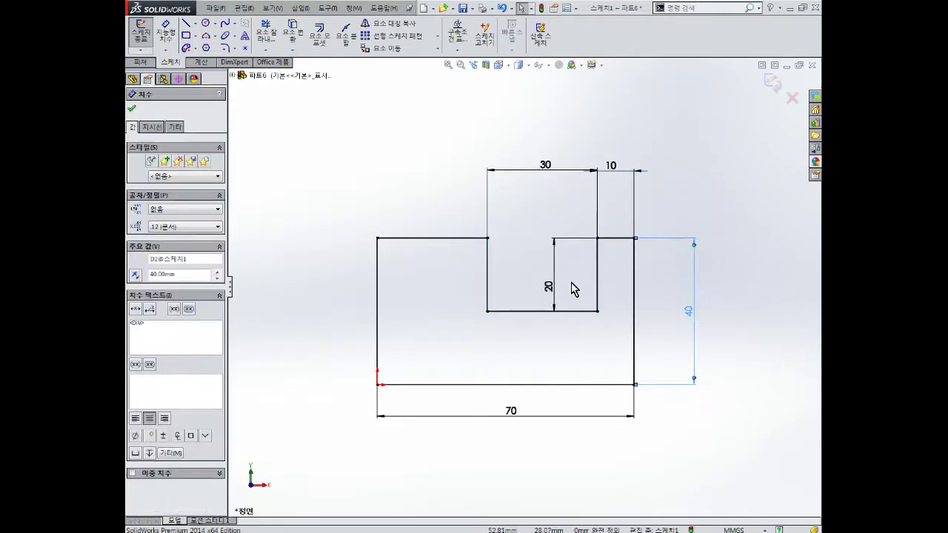
scroll(571, 288, "down", 1)
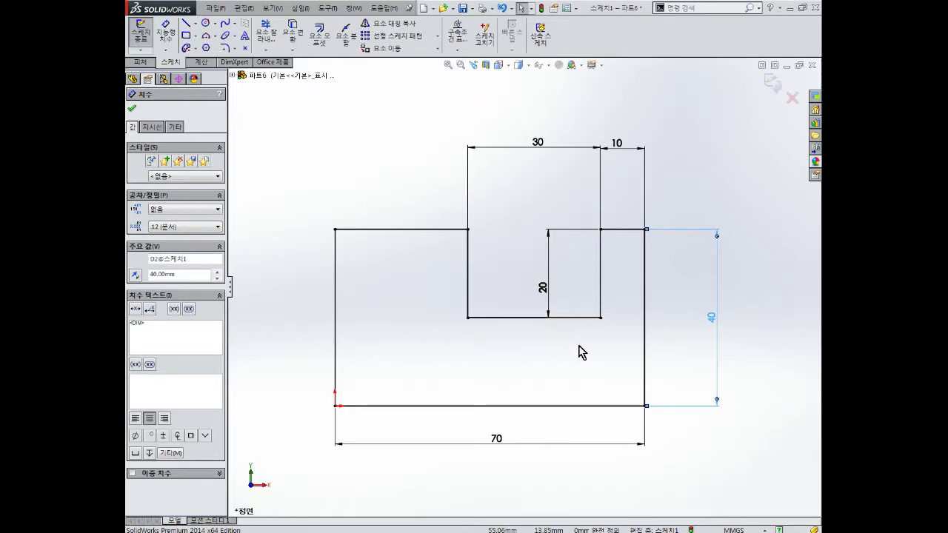
middle_click_drag(722, 435, 580, 343)
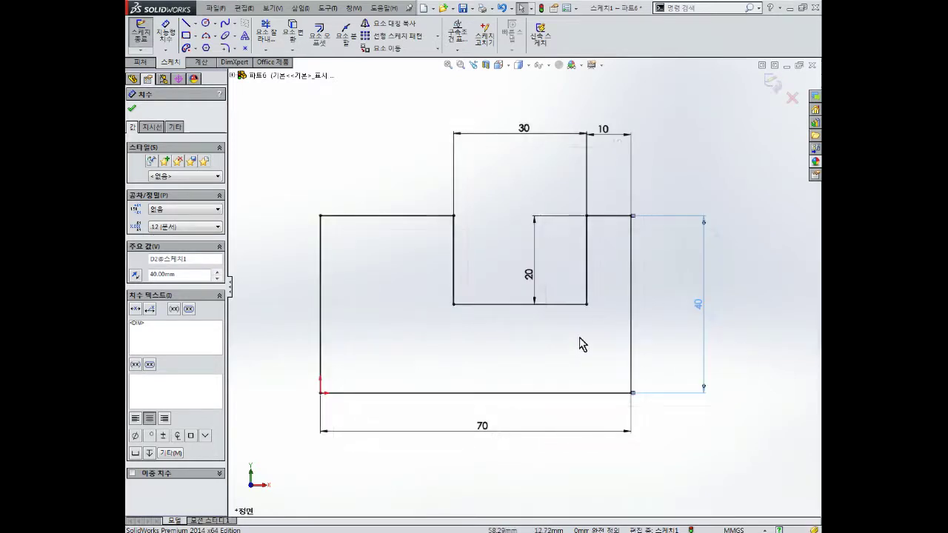
key("Escape")
Extrude Sketch1 20 mm into Boss-Extrude1, then select the block's large front face.
left_click(770, 81)
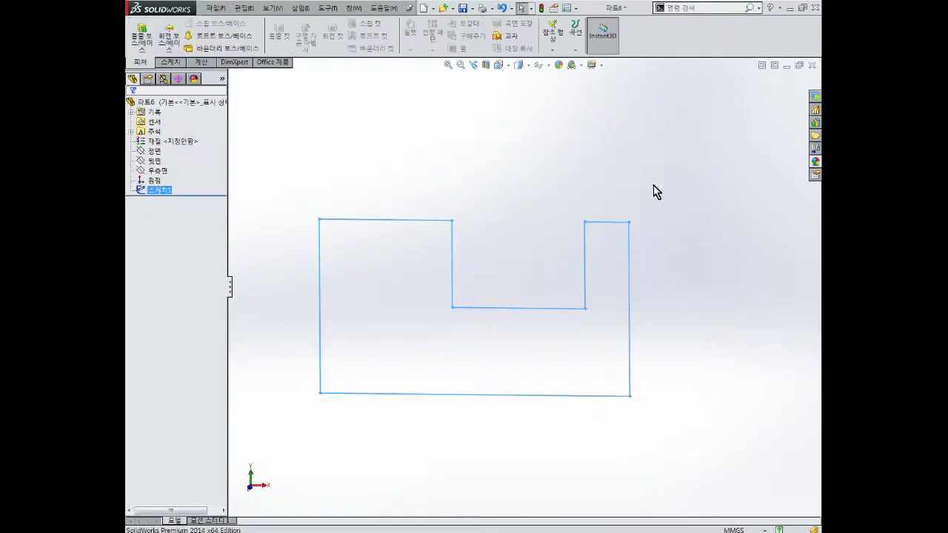
middle_click_drag(652, 190, 319, 121)
left_click(142, 39)
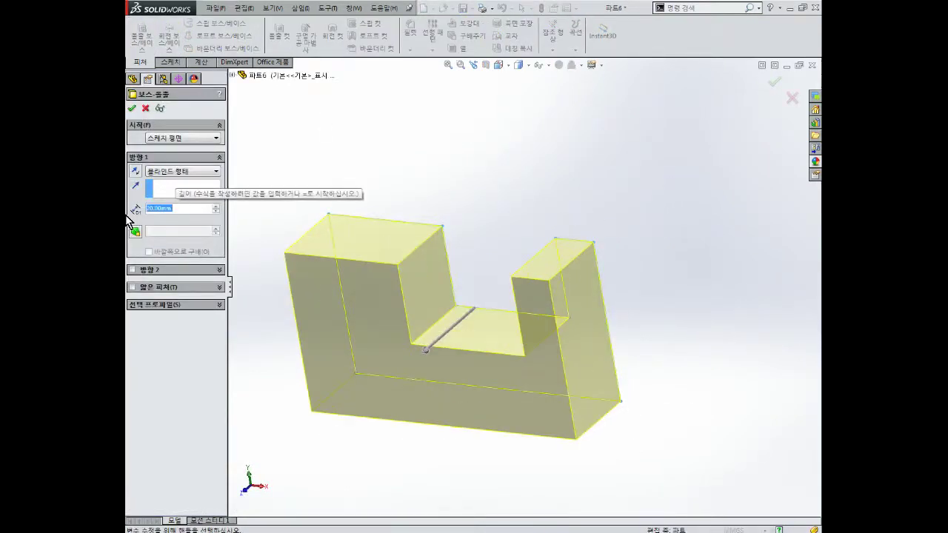
key("Return")
mouse_move(437, 176)
middle_mouse_down()
mouse_move(486, 194)
mouse_move(539, 285)
mouse_move(543, 313)
mouse_move(542, 237)
mouse_move(556, 232)
mouse_move(602, 261)
mouse_move(560, 245)
mouse_move(523, 332)
middle_mouse_up()
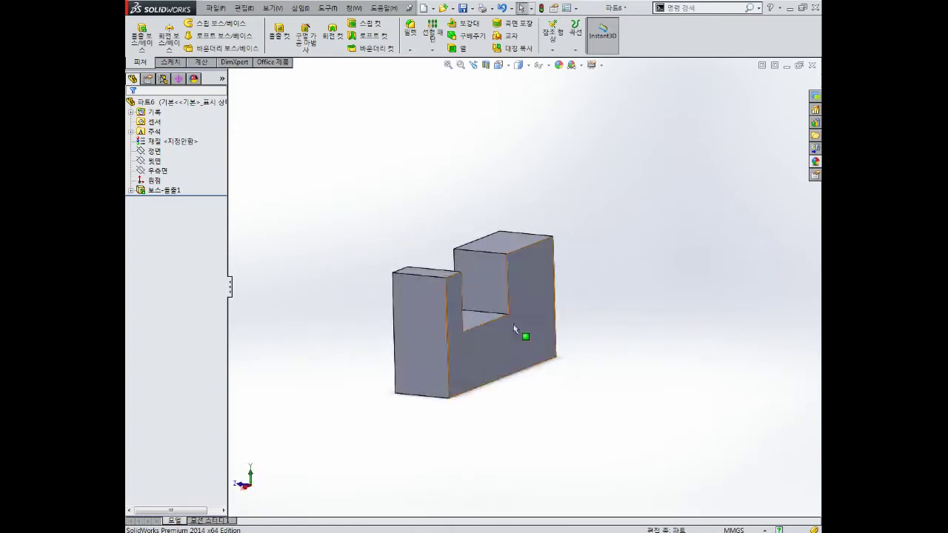
left_click(513, 342)
Start Sketch2 on the front face and draw a rectangle spanning the whole 70 × 40 face.
left_click(555, 302)
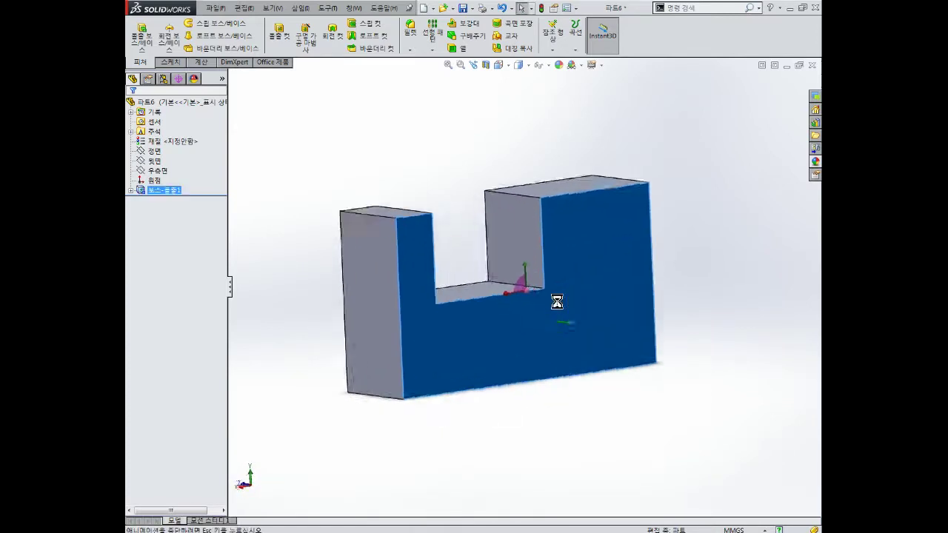
left_click(184, 35)
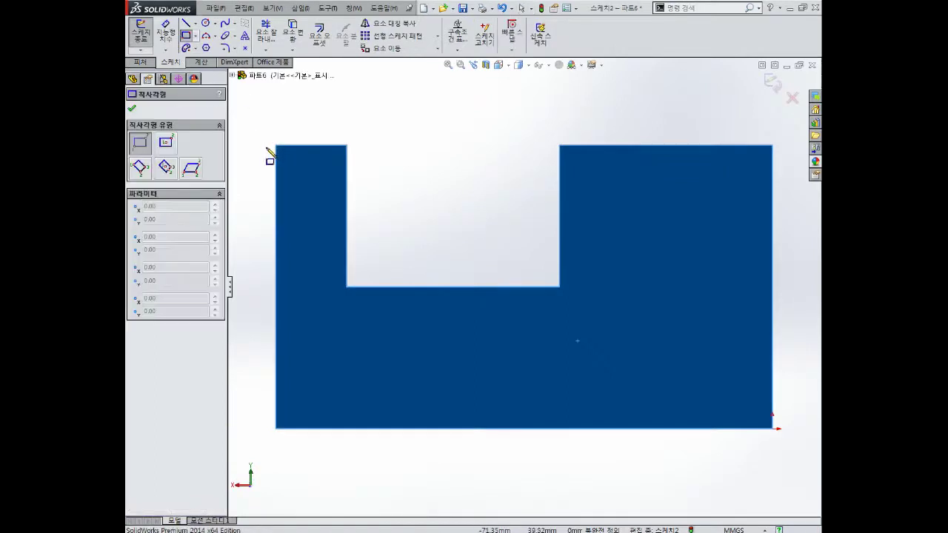
left_click_drag(277, 146, 773, 429)
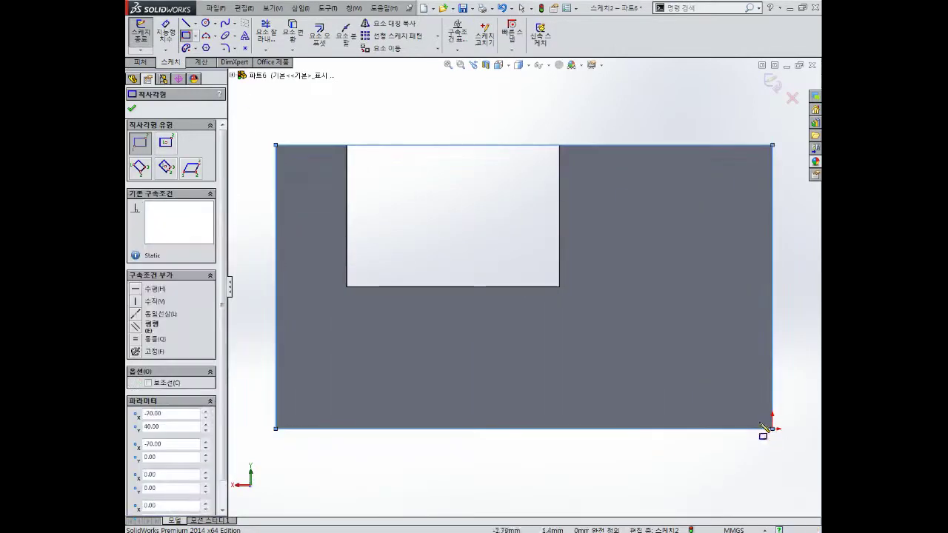
mouse_move(657, 375)
middle_mouse_down()
mouse_move(642, 345)
mouse_move(690, 377)
mouse_move(635, 360)
mouse_move(657, 386)
middle_mouse_up()
middle_click_drag(605, 275, 502, 236)
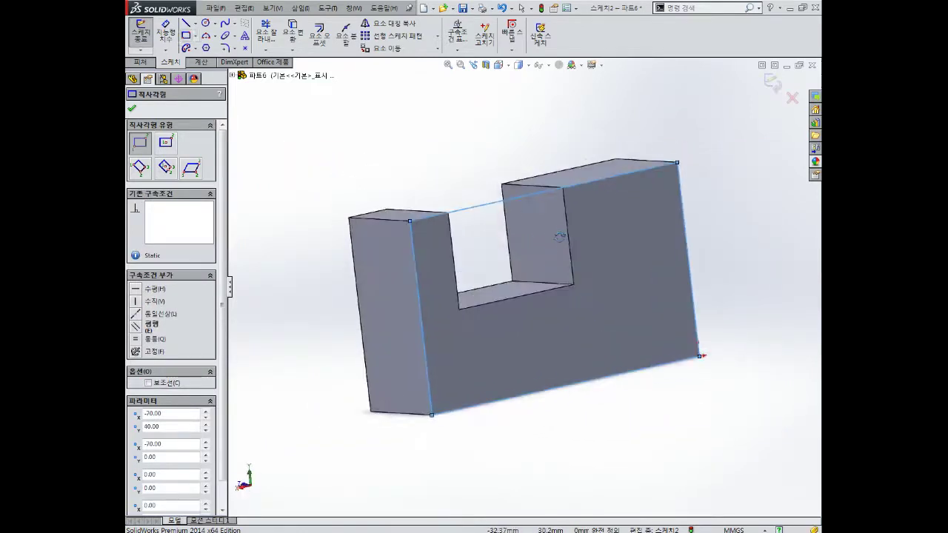
key("Escape")
Deselect the rectangle's top line and exit the finished Sketch2.
left_click(416, 222)
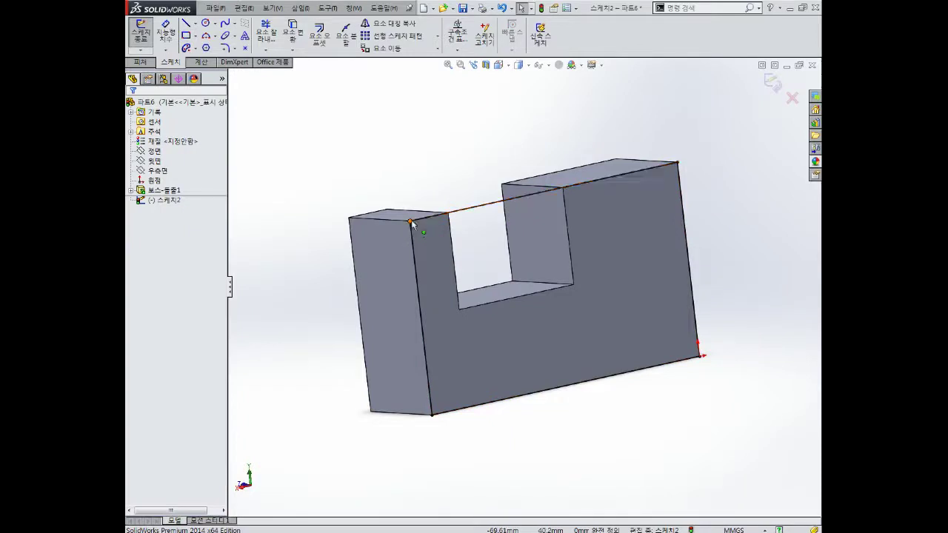
left_click(496, 254)
mouse_move(496, 254)
middle_mouse_down()
mouse_move(502, 280)
mouse_move(533, 288)
middle_mouse_up()
left_click(772, 81)
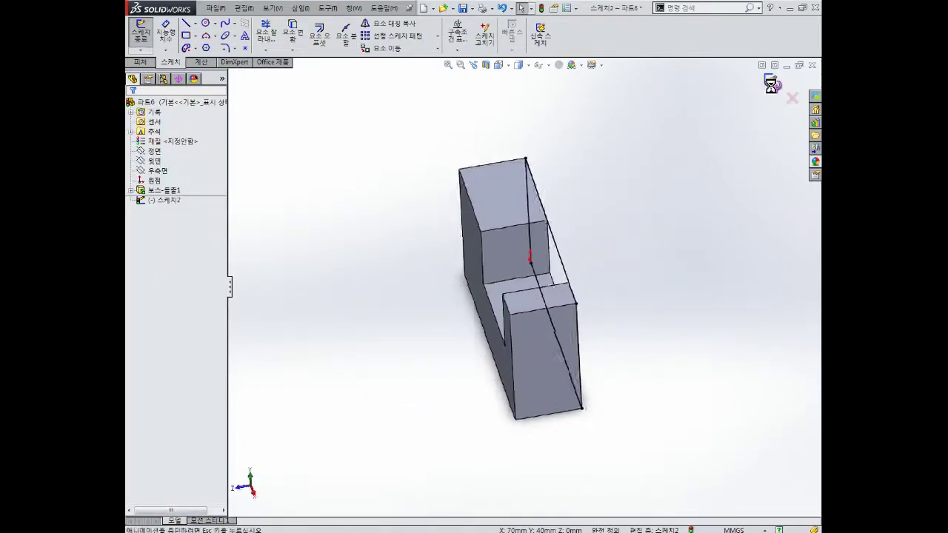
middle_click_drag(586, 274, 608, 289)
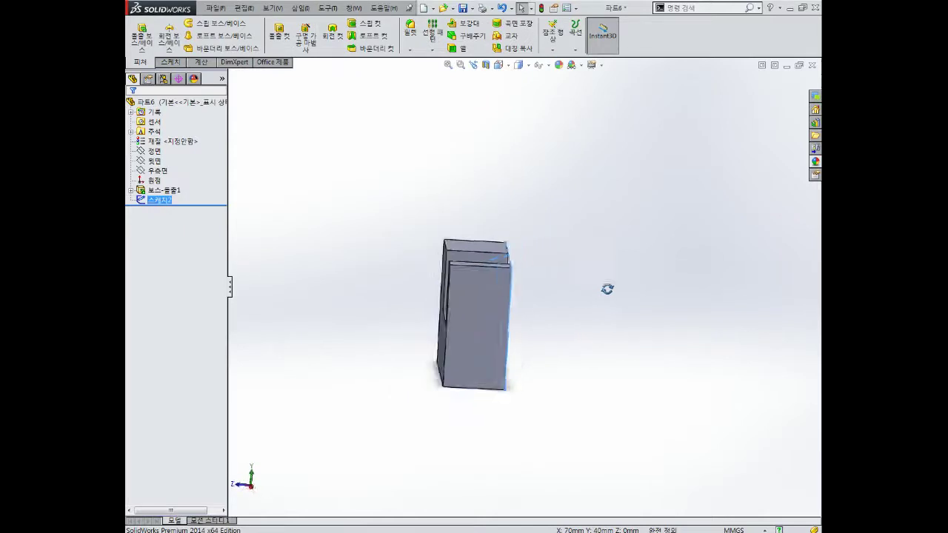
Extrude the front-face rectangle 20 mm into Boss-Extrude2.
left_click(142, 37)
middle_click_drag(436, 279, 494, 340)
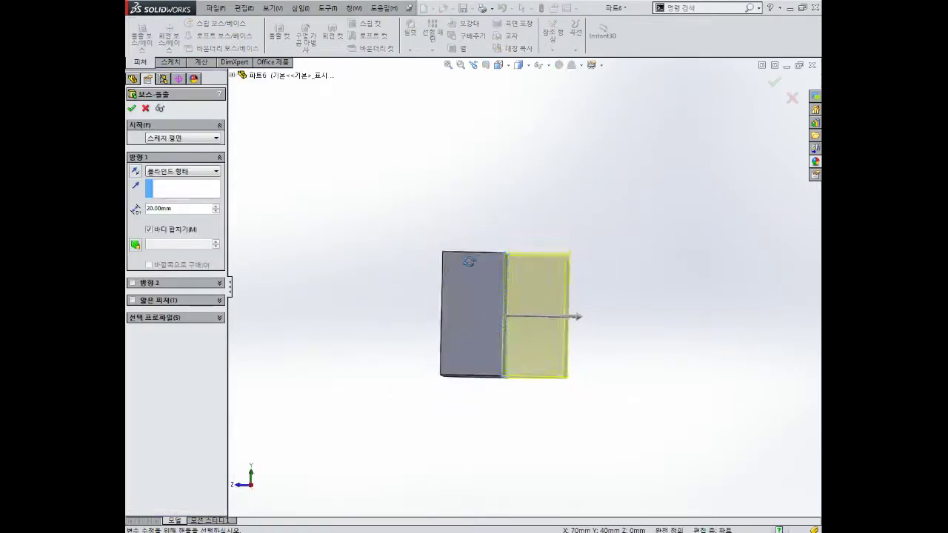
key("Down")
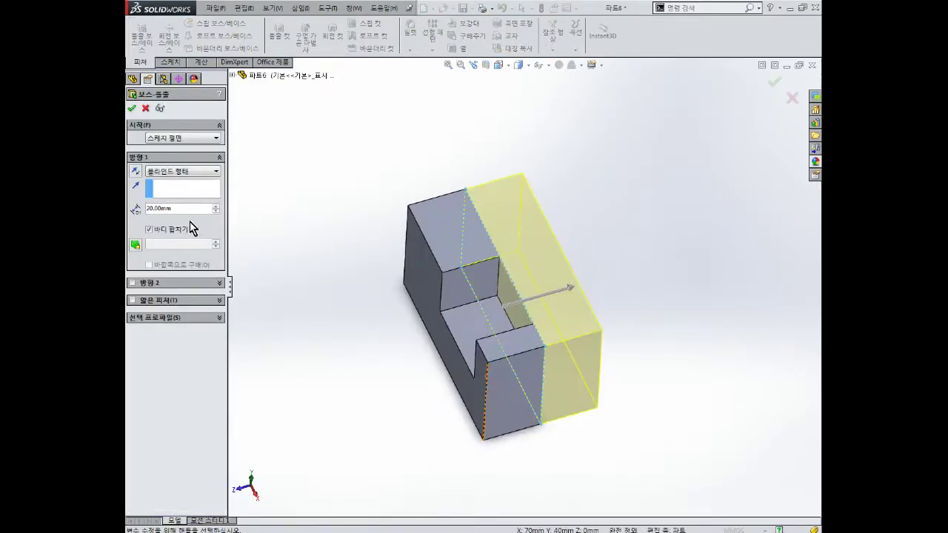
left_click(132, 109)
mouse_move(436, 302)
middle_mouse_down()
mouse_move(496, 291)
mouse_move(462, 382)
mouse_move(527, 361)
mouse_move(513, 357)
mouse_move(522, 286)
middle_mouse_up()
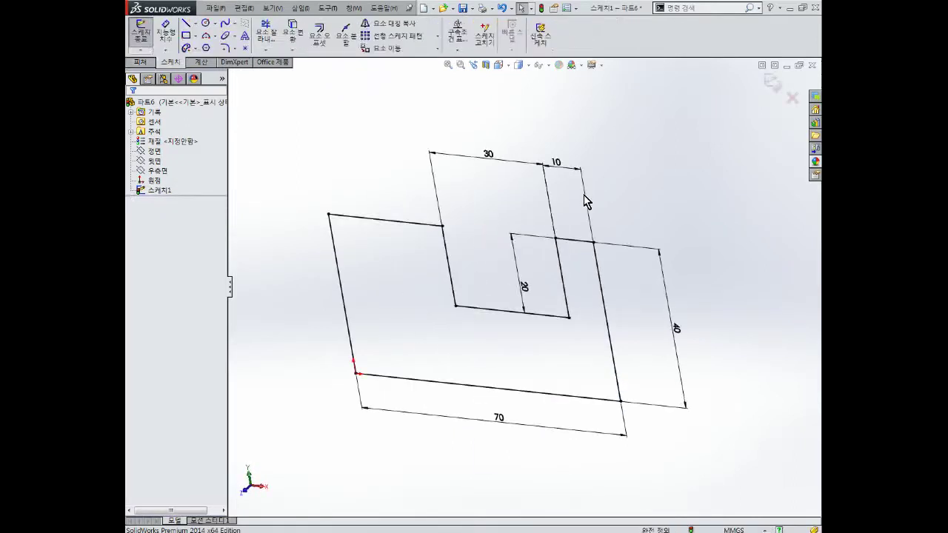
Undo four times to strip the 30, 10 and 20 notch dimensions and lines from Sketch1.
key("ctrl+z")
key("ctrl+z")
key("ctrl+z")
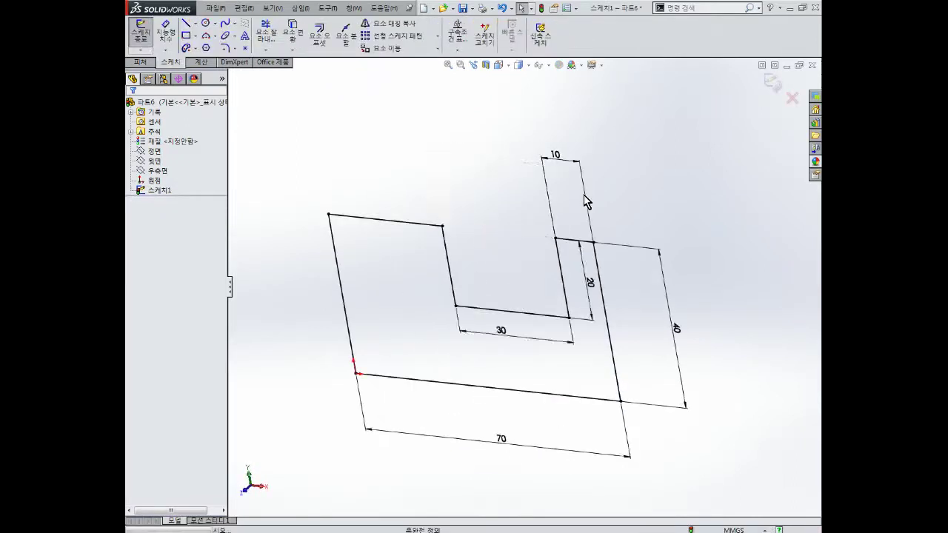
key("ctrl+z")
key("ctrl+z")
key("ctrl+z")
key("ctrl+z")
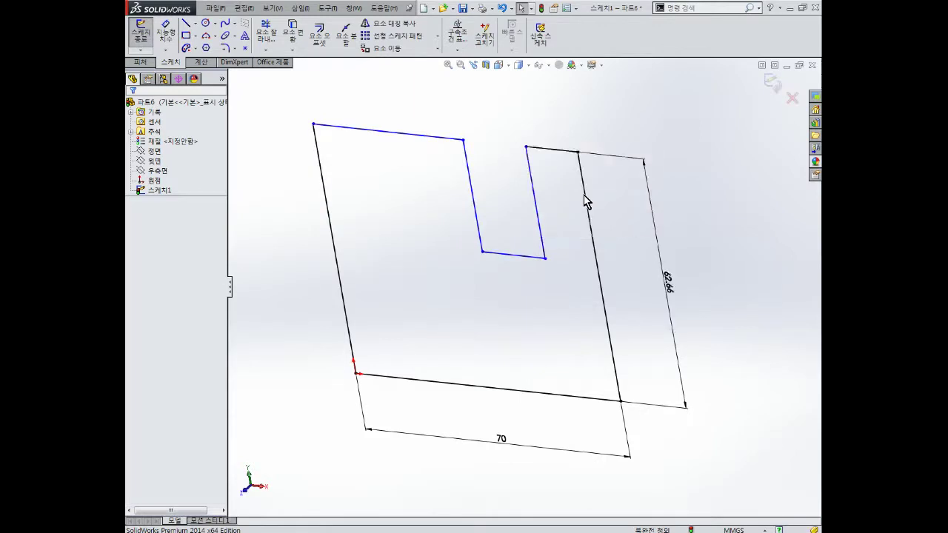
key("ctrl+z")
key("ctrl+z")
key("ctrl+z")
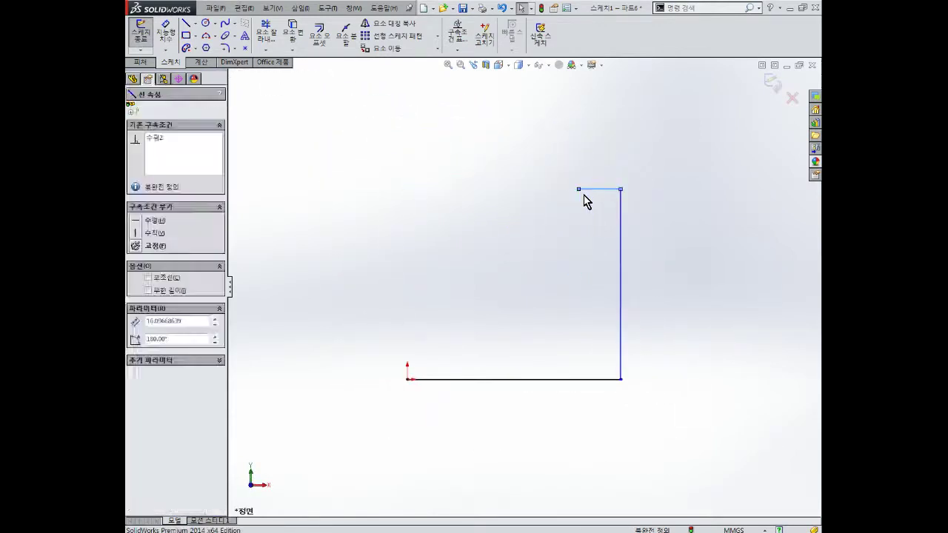
key("ctrl+z")
key("ctrl+z")
key("ctrl+z")
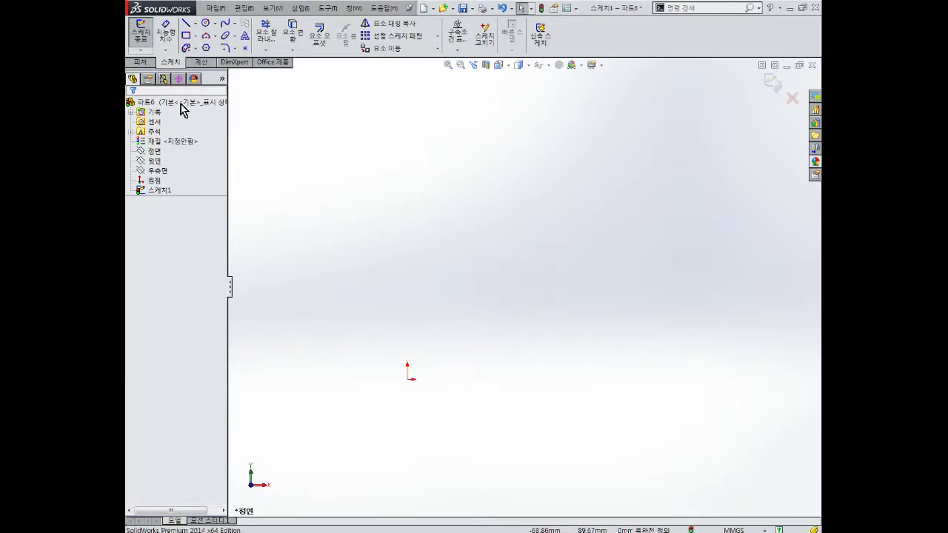
Draw a corner rectangle starting at the origin.
left_click(186, 36)
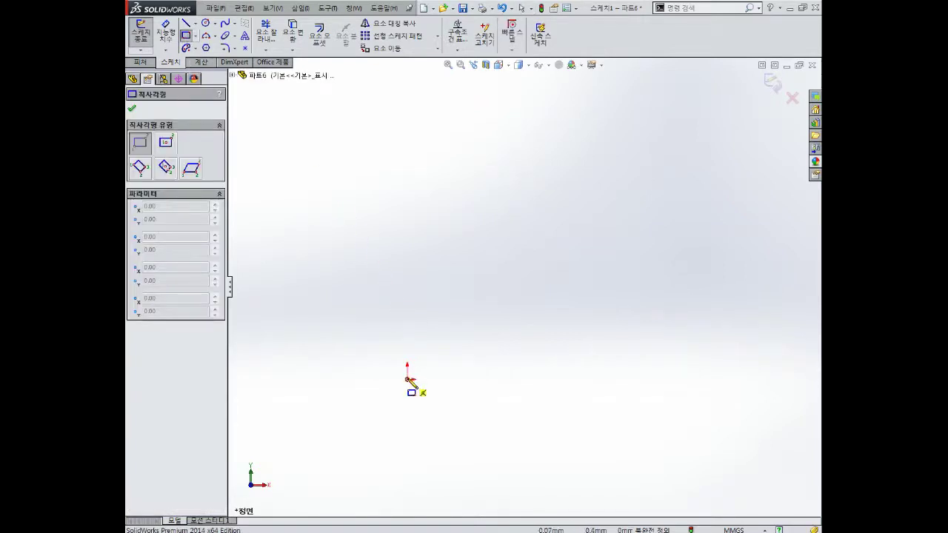
left_click_drag(407, 379, 668, 204)
key("Escape")
Dimension the rectangle's top edge to 70 and right edge to 40.
right_click_drag(557, 303, 559, 264)
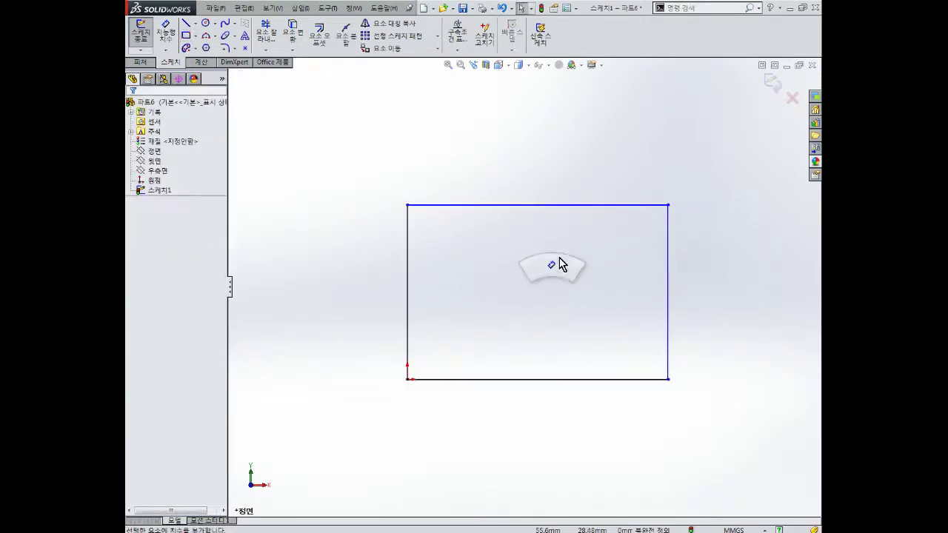
left_click(538, 205)
left_click(532, 147)
type("7")
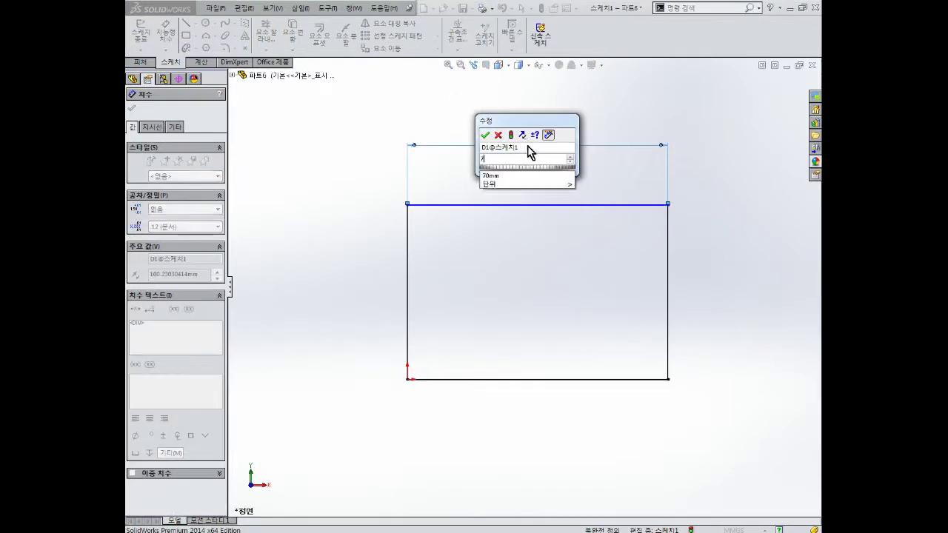
type("0")
key("Return")
left_click(669, 265)
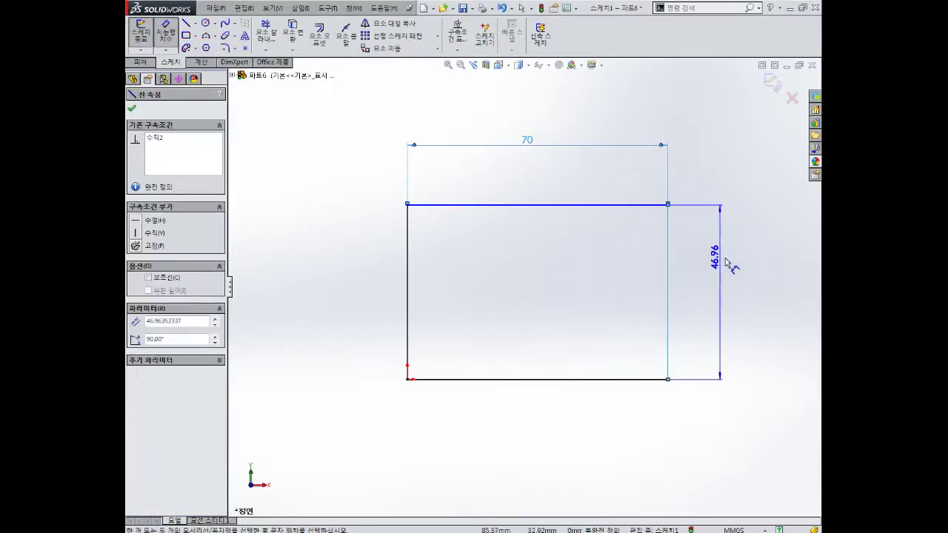
left_click(728, 265)
type("40")
key("Return")
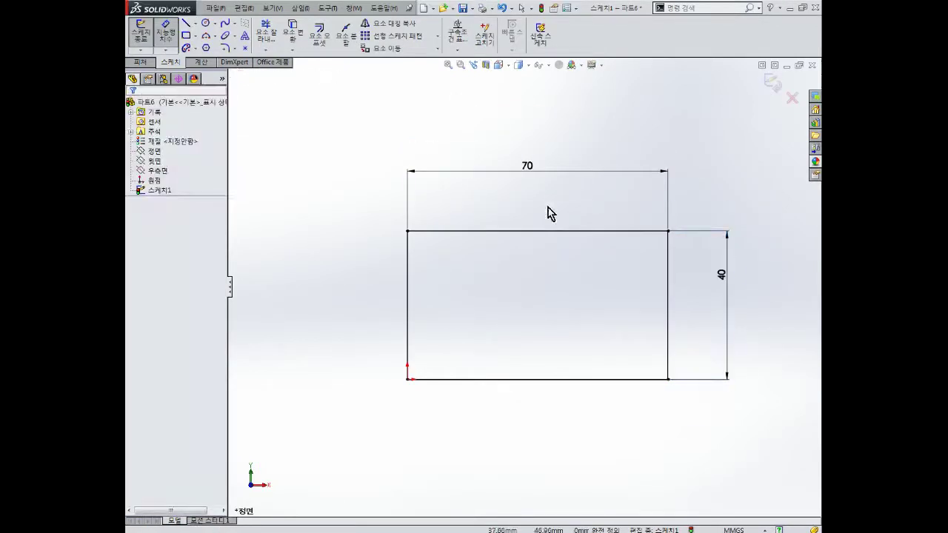
key("Escape")
Move the 70 and 40 dimension labels closer to the rectangle.
left_click_drag(539, 175, 541, 197)
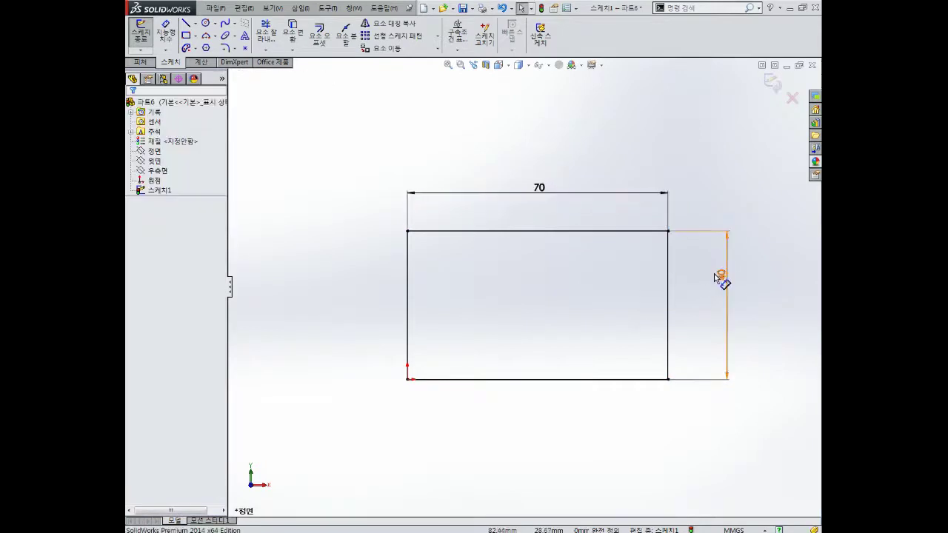
left_click_drag(716, 277, 716, 299)
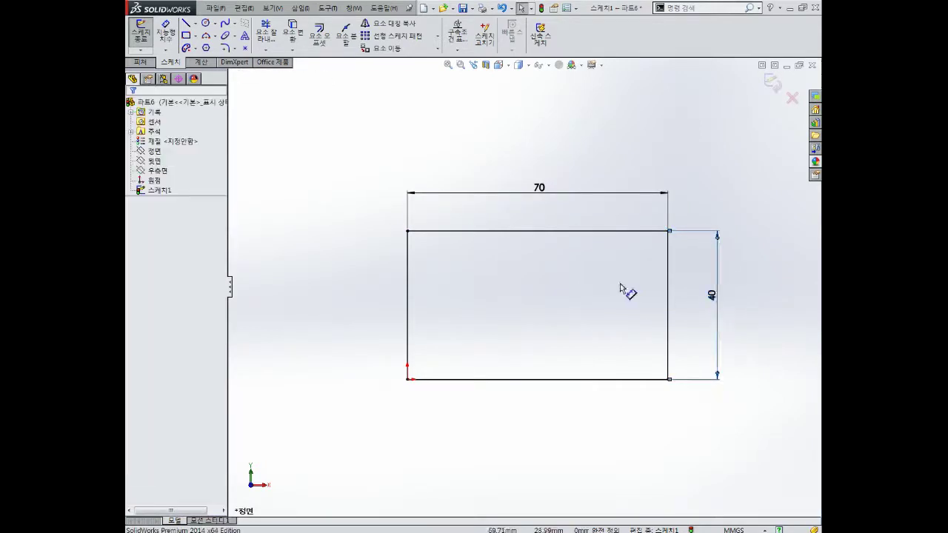
middle_click_drag(620, 284, 555, 323)
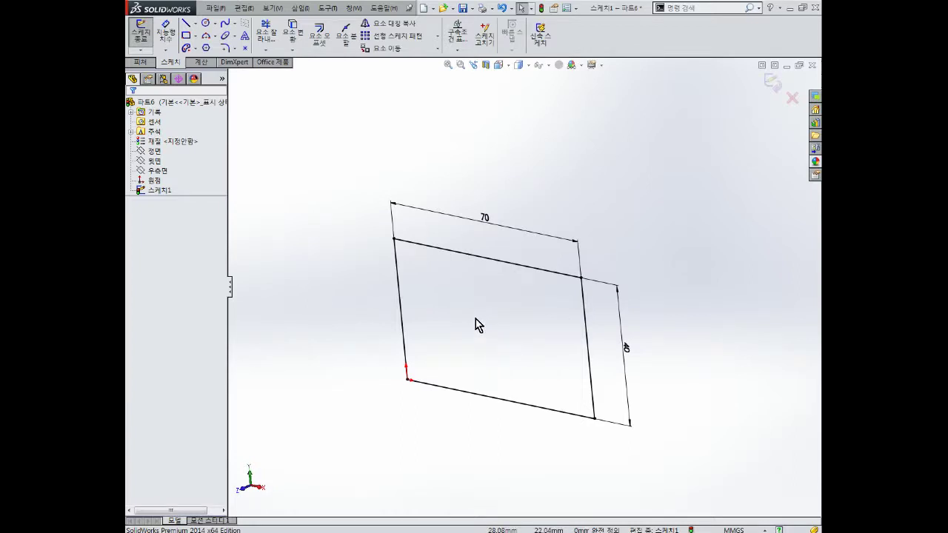
Exit the sketch and extrude the 70 × 40 rectangle 40 mm into Boss-Extrude1.
left_click(770, 87)
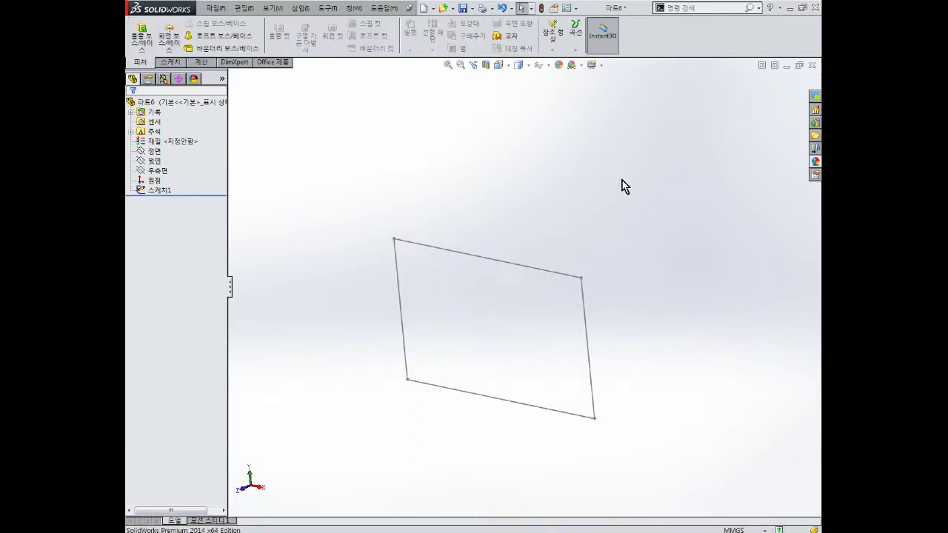
left_click(143, 37)
left_click(449, 250)
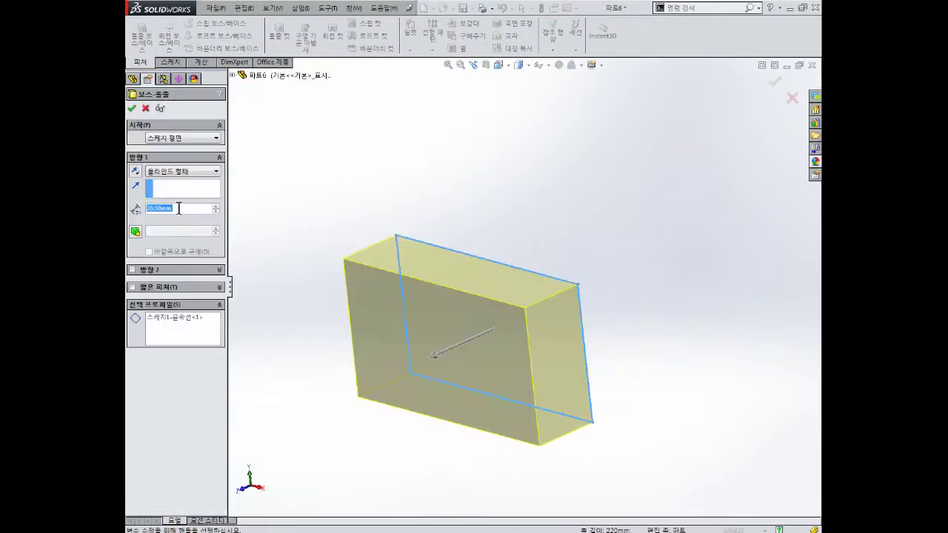
type("40")
key("Return")
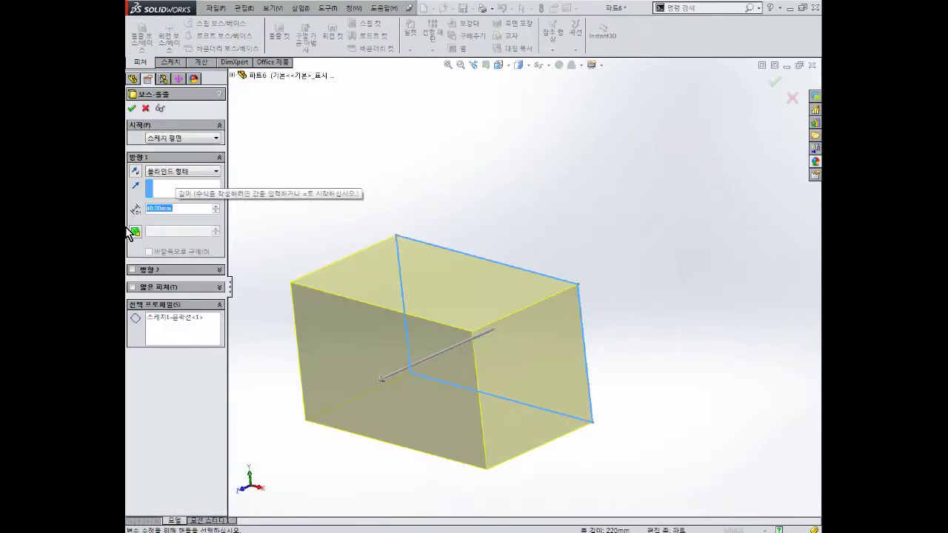
left_click(132, 109)
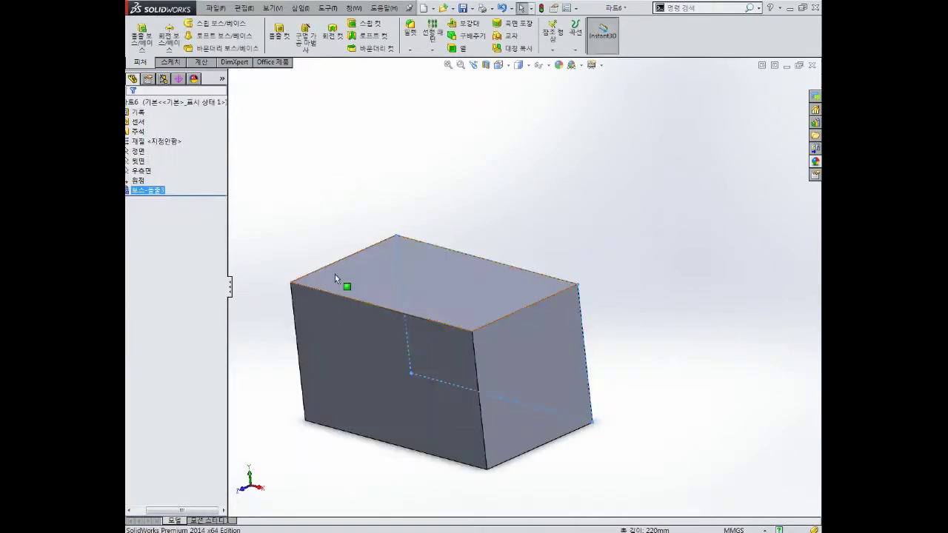
Orbit the new block, select its top face and start a sketch on it.
mouse_move(334, 274)
middle_mouse_down()
mouse_move(356, 313)
mouse_move(351, 277)
mouse_move(366, 327)
mouse_move(425, 311)
mouse_move(543, 304)
mouse_move(565, 325)
mouse_move(544, 316)
mouse_move(556, 324)
middle_mouse_up()
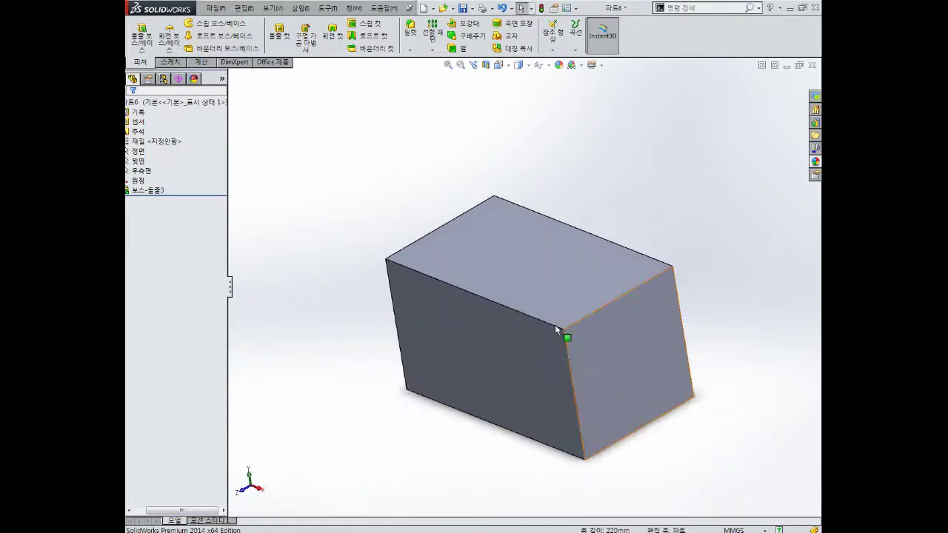
middle_click_drag(536, 289, 537, 275)
left_click(521, 319)
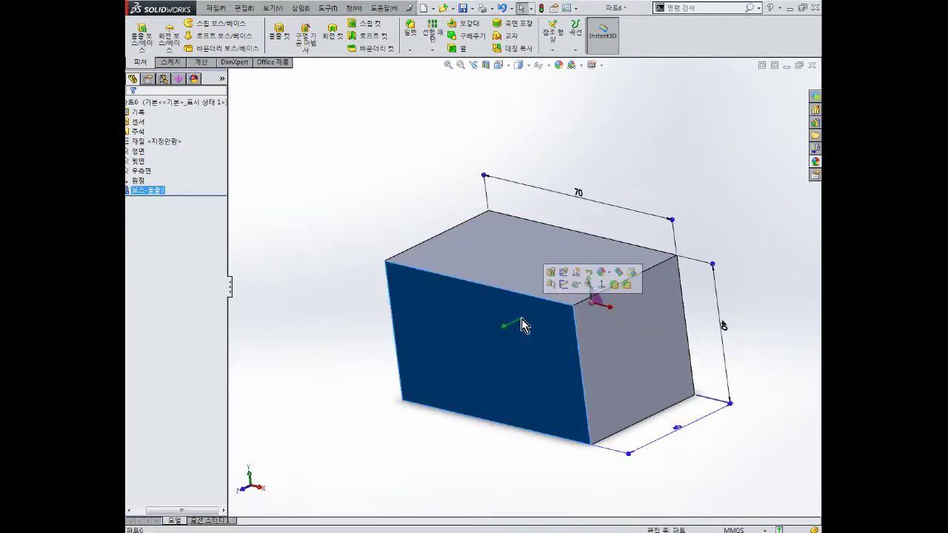
middle_click_drag(518, 320, 510, 318)
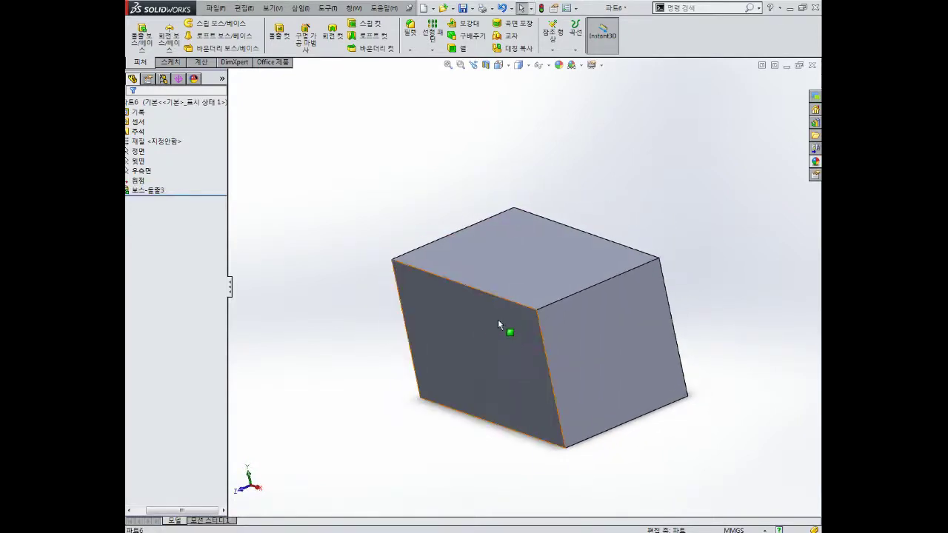
left_click(489, 322)
key("Escape")
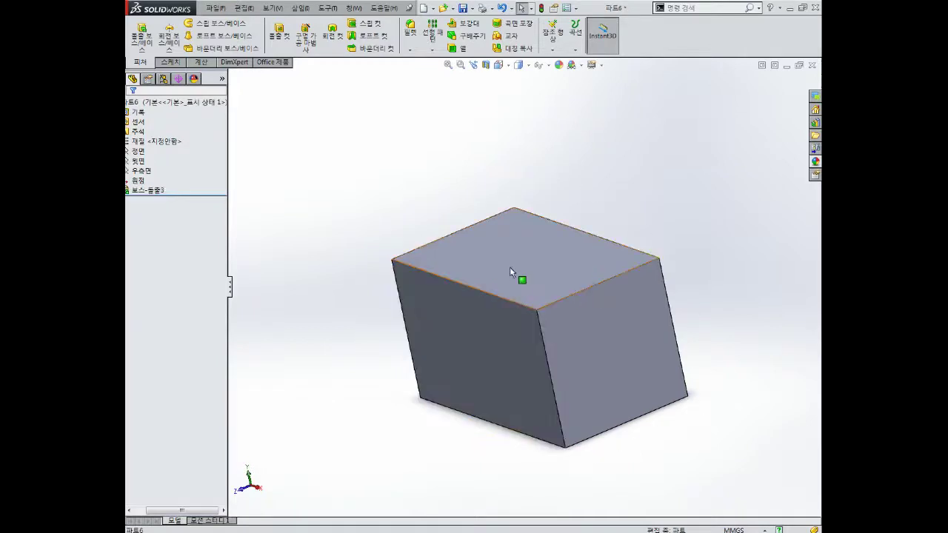
left_click(510, 267)
left_click(488, 339)
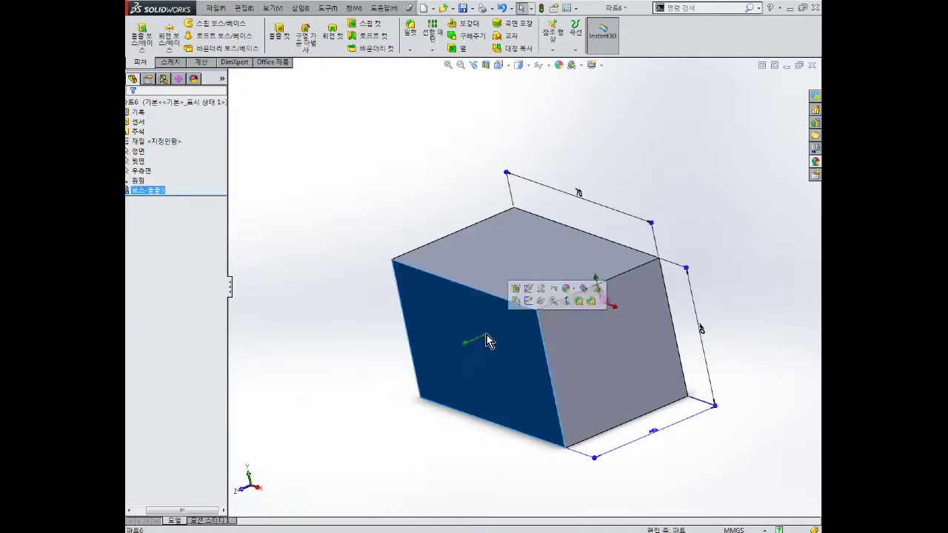
key("Escape")
left_click(511, 259)
left_click(552, 219)
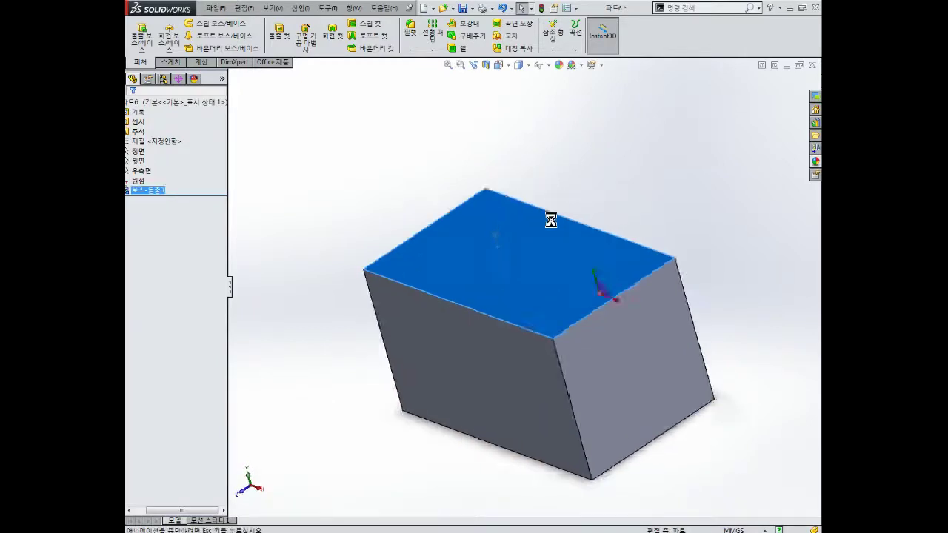
Draw a corner rectangle up from the top face's bottom edge.
left_click(186, 35)
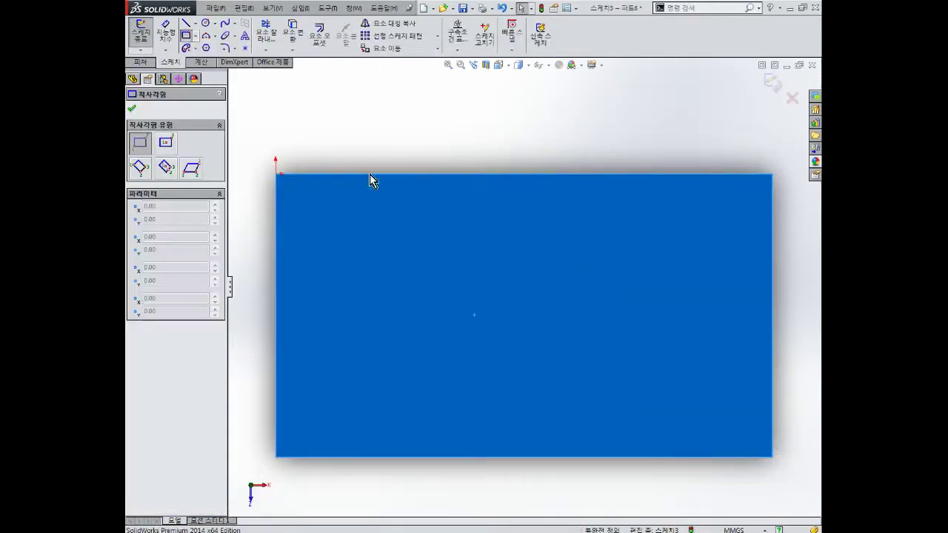
left_click_drag(531, 457, 695, 354)
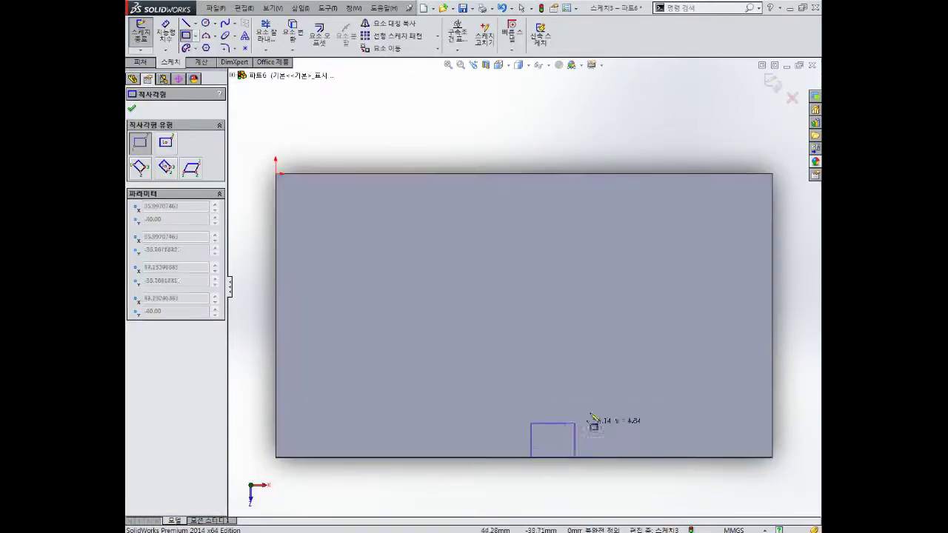
right_click_drag(560, 296, 567, 259)
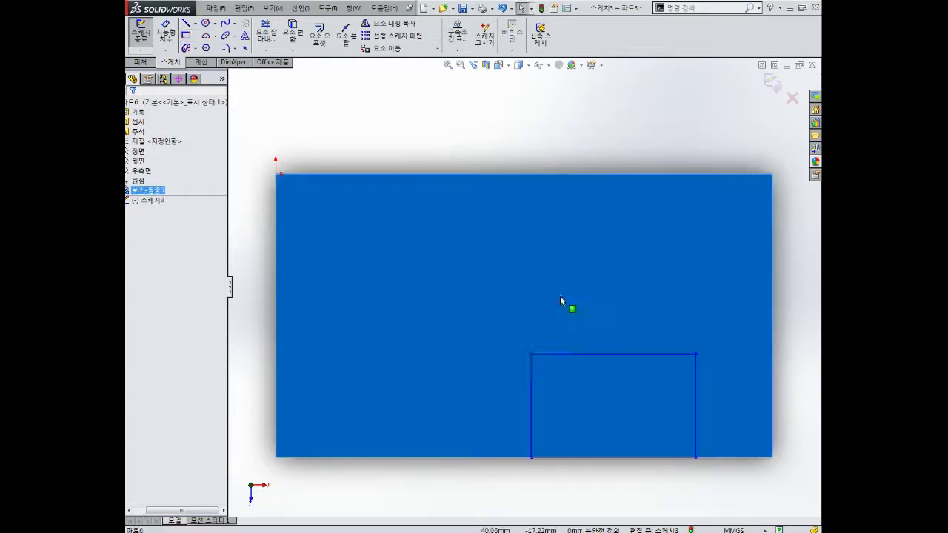
Dimension the rectangle's width to 30 mm and its height to 20 mm.
left_click(635, 362)
left_click(629, 303)
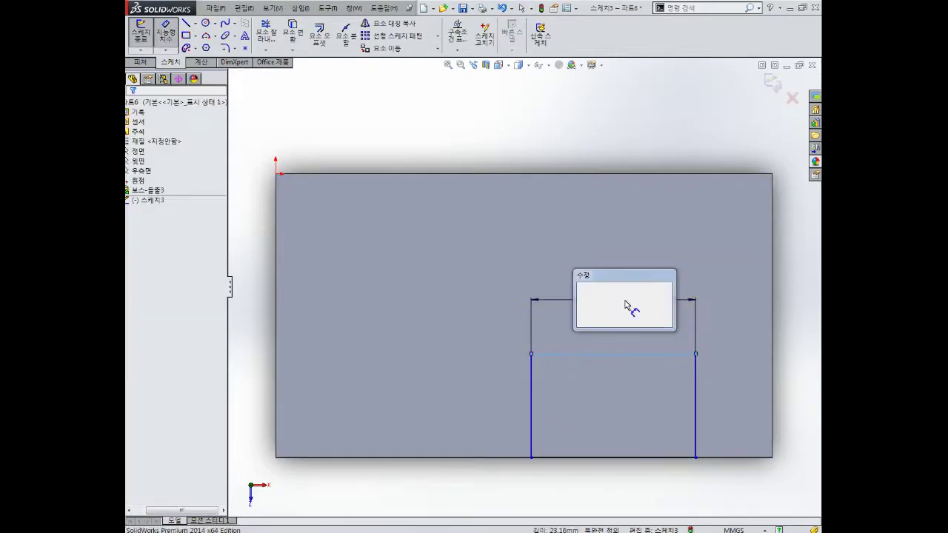
type("30")
key("Return")
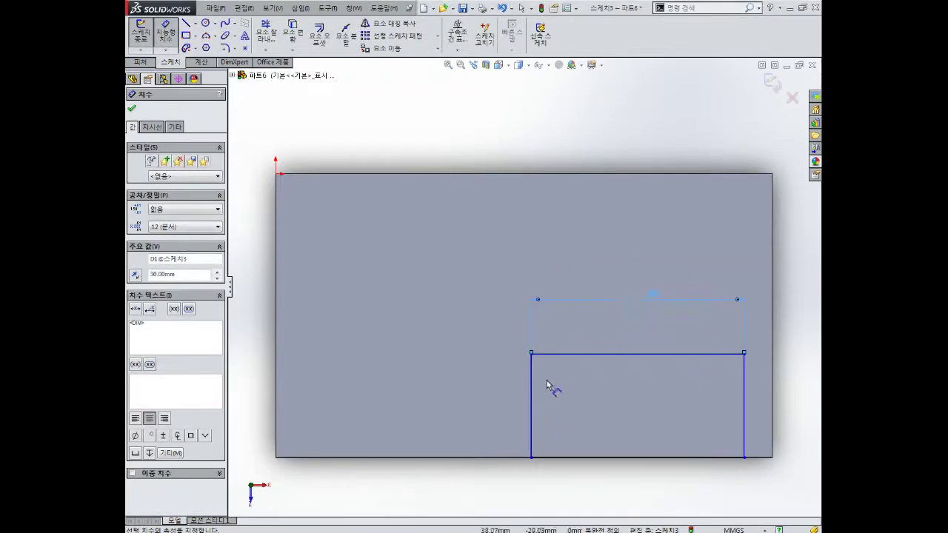
left_click(532, 402)
left_click(489, 404)
type("20")
key("Return")
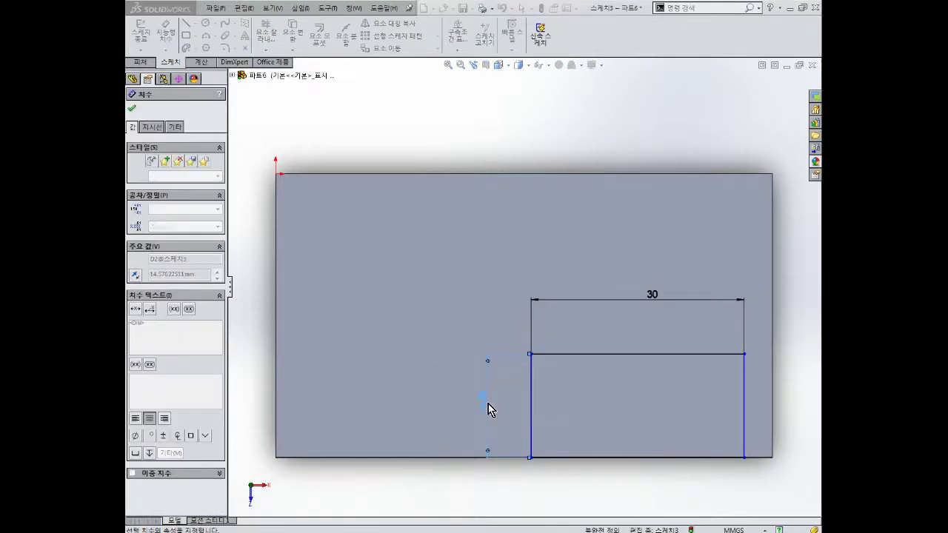
Place the rectangle 10 mm from the block's right edge and move the 20 dimension left.
left_click(742, 370)
left_click(772, 371)
left_click(775, 376)
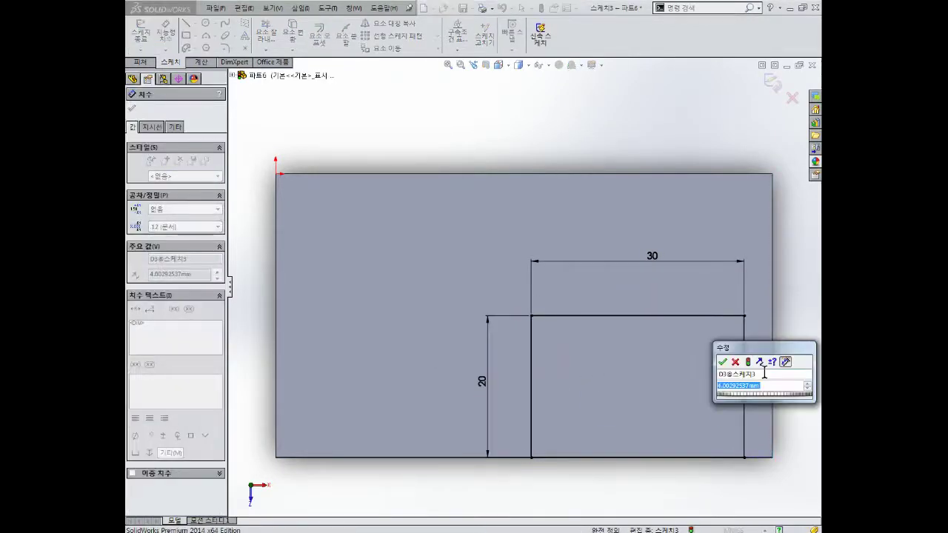
type("10")
key("Return")
key("Escape")
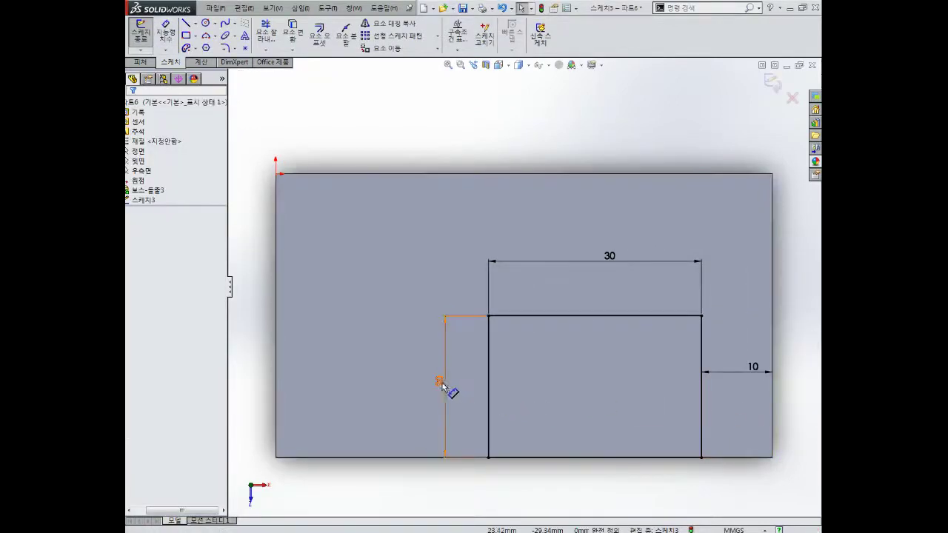
left_click(441, 385)
left_click(407, 383)
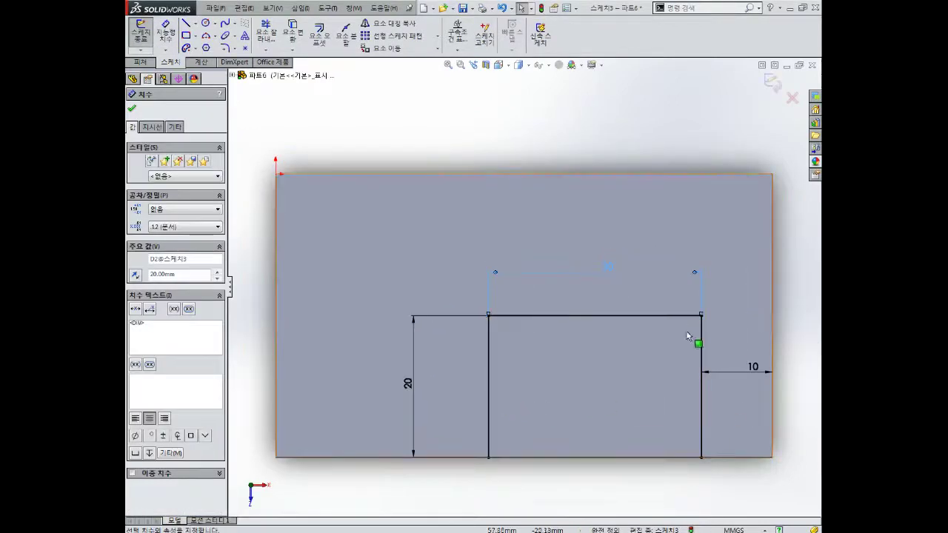
key("Escape")
Exit the sketch and extrude-cut the 30 × 20 rectangle 20 mm deep into the block.
mouse_move(662, 414)
middle_mouse_down()
mouse_move(624, 261)
mouse_move(588, 307)
mouse_move(603, 339)
mouse_move(576, 335)
middle_mouse_up()
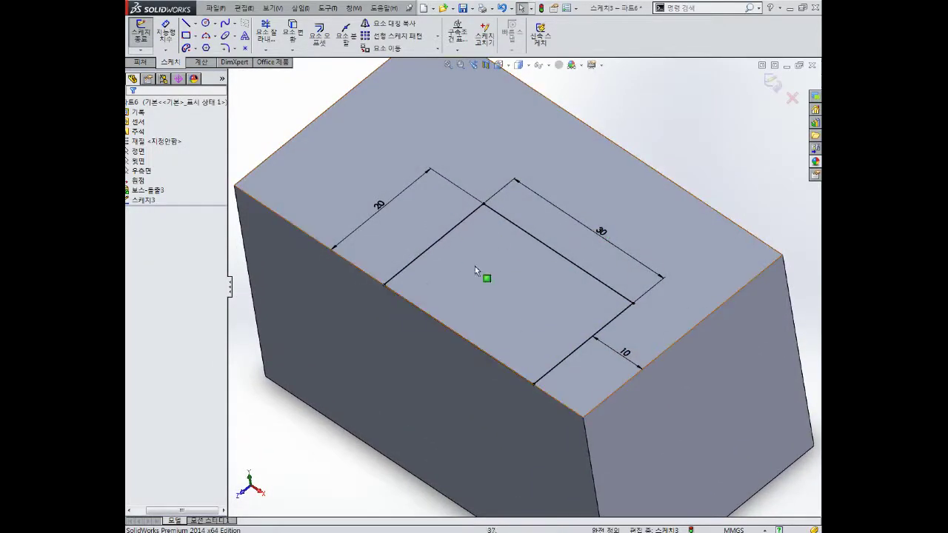
key("f")
middle_click_drag(560, 332, 517, 281)
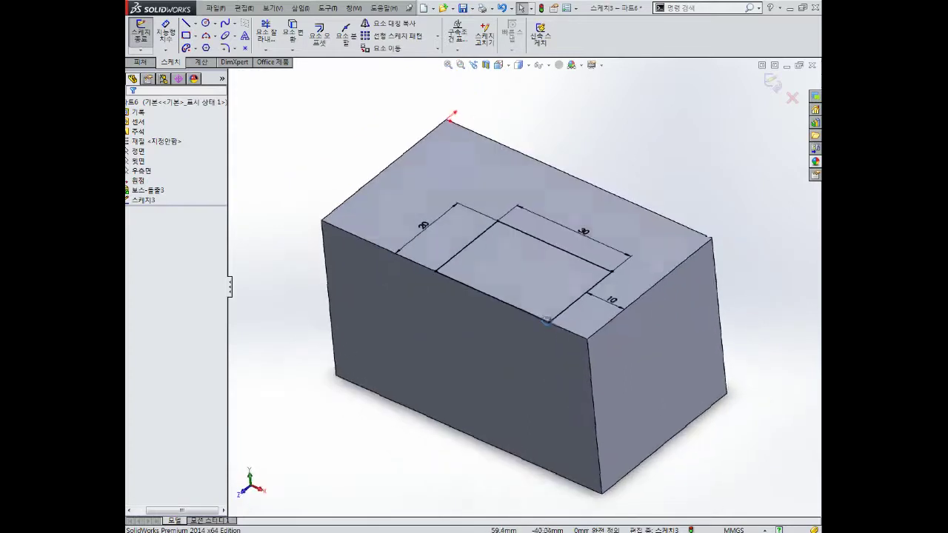
scroll(517, 281, "down", 3)
scroll(517, 282, "down", 1)
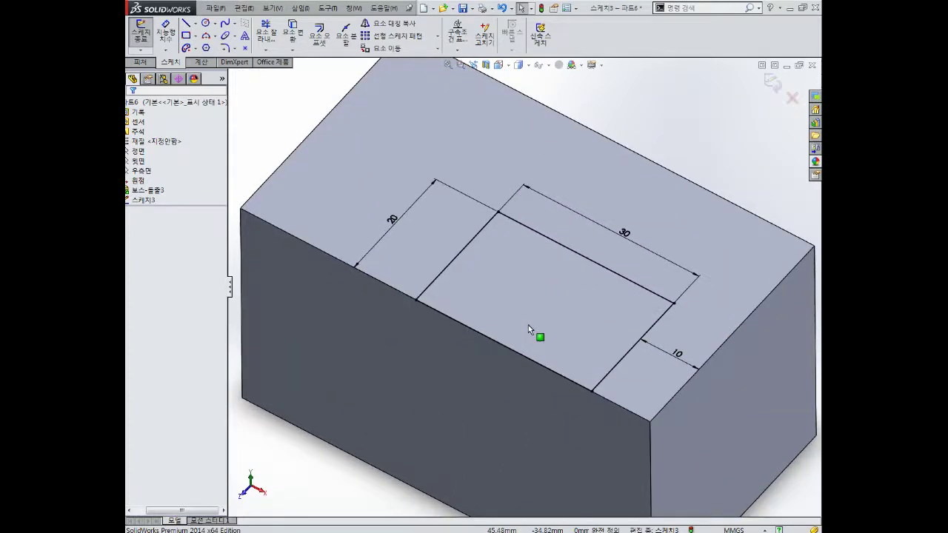
left_click(772, 87)
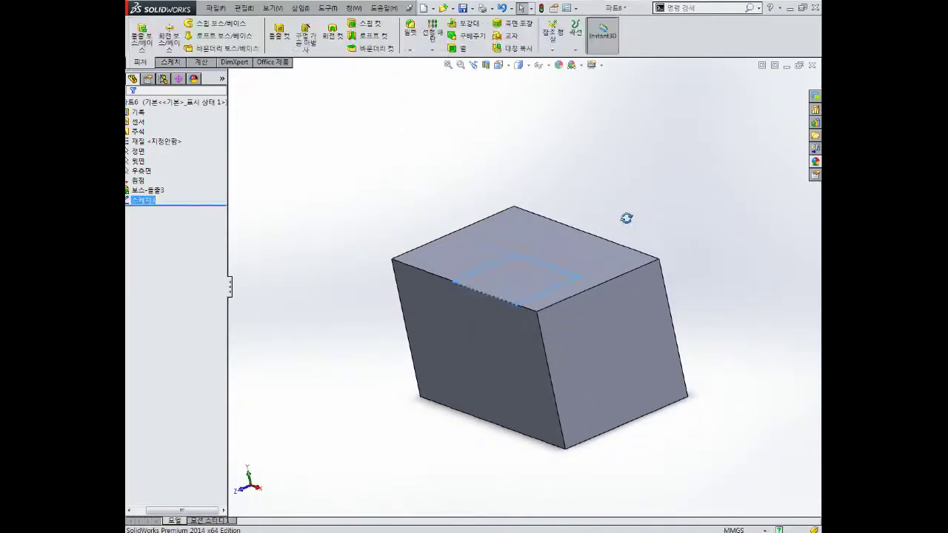
left_click(551, 303)
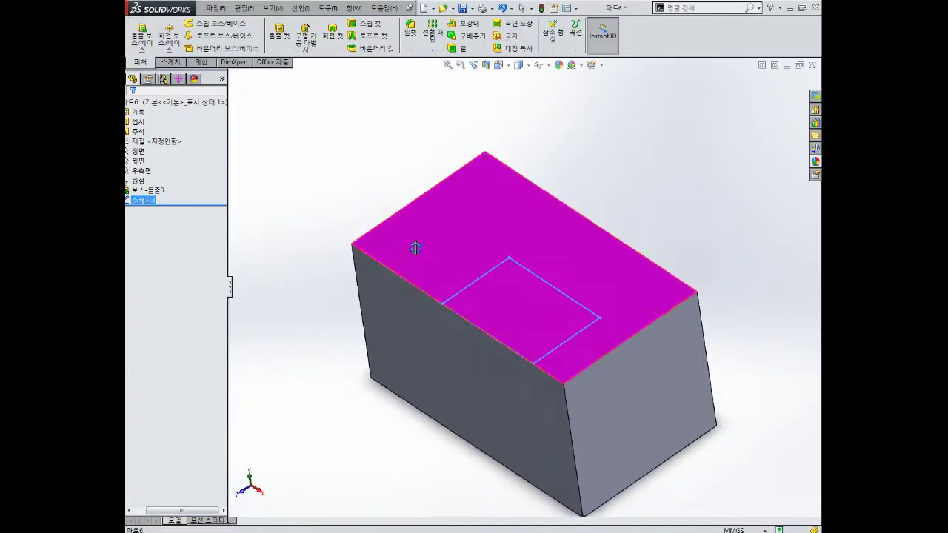
left_click(280, 37)
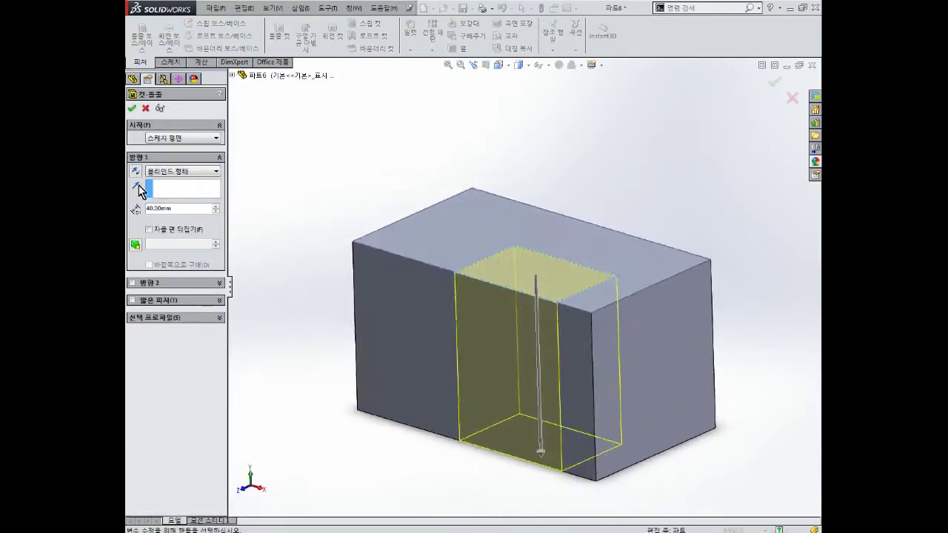
type("20")
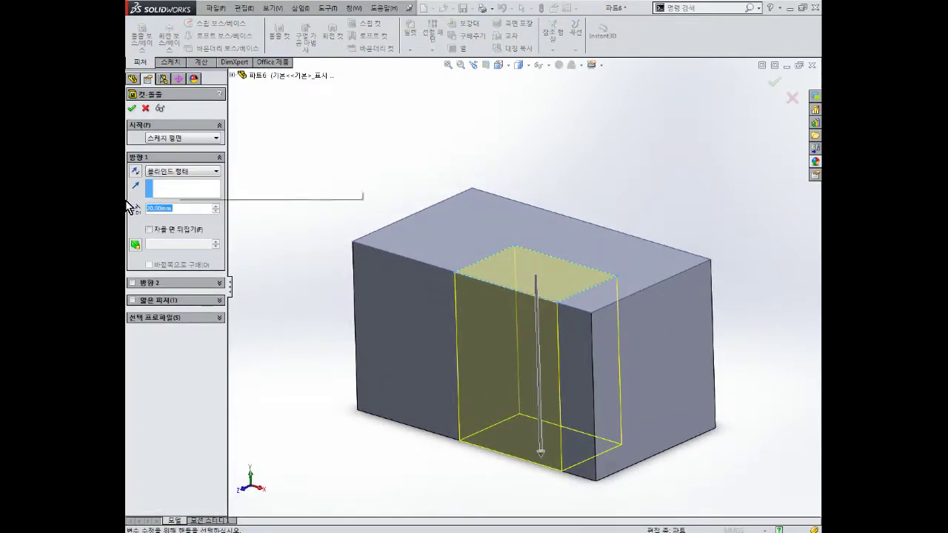
key("Return")
Confirm Cut-Extrude1, then orbit and zoom around the block to inspect the notch.
left_click(132, 108)
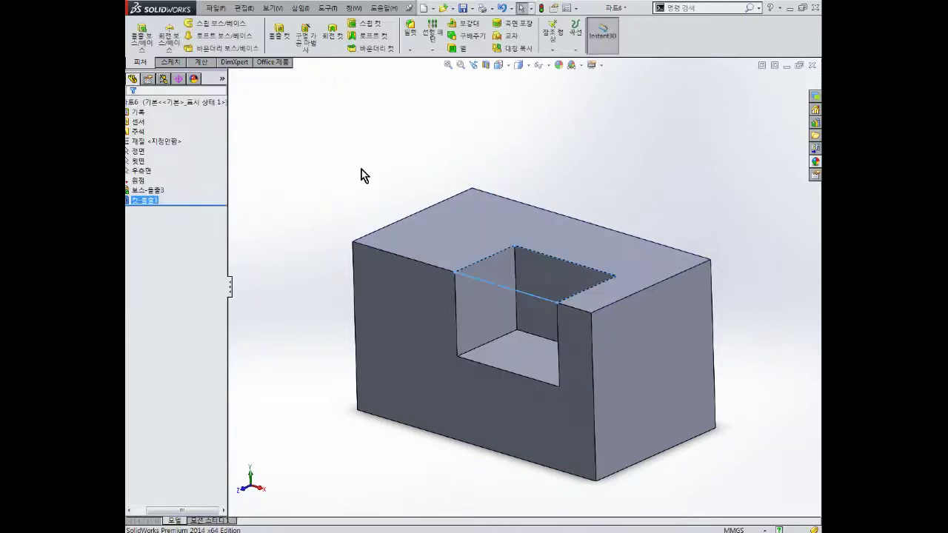
mouse_move(455, 184)
middle_mouse_down()
mouse_move(504, 232)
mouse_move(561, 264)
mouse_move(539, 218)
mouse_move(518, 240)
middle_mouse_up()
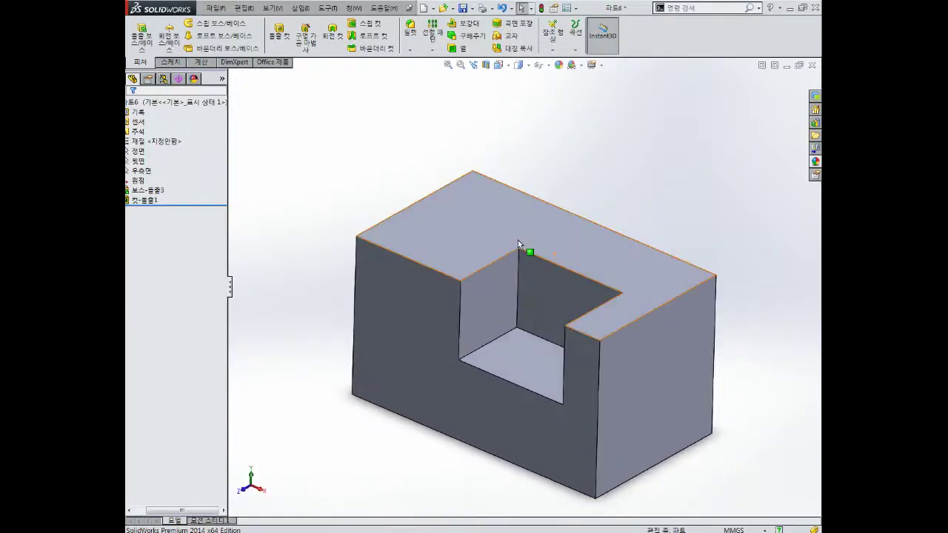
scroll(475, 308, "down", 2)
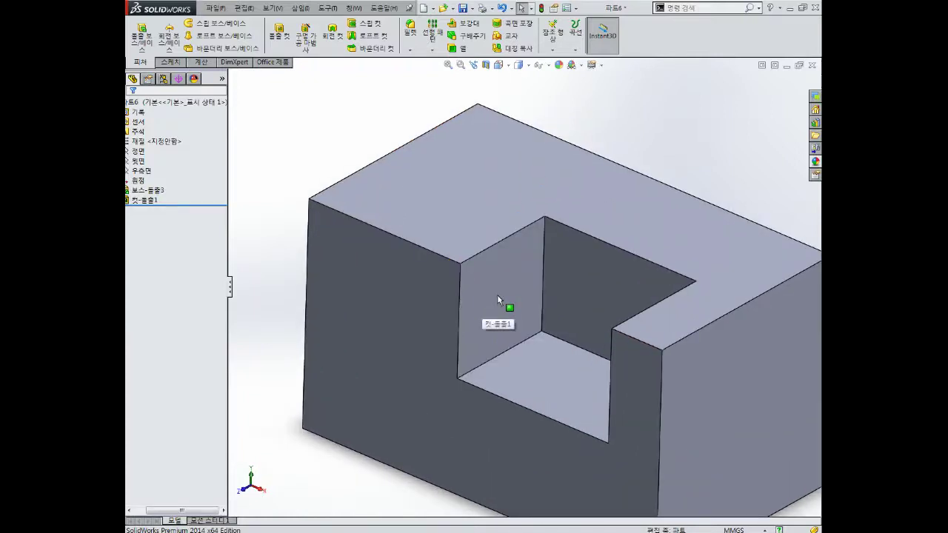
scroll(498, 295, "up", 2)
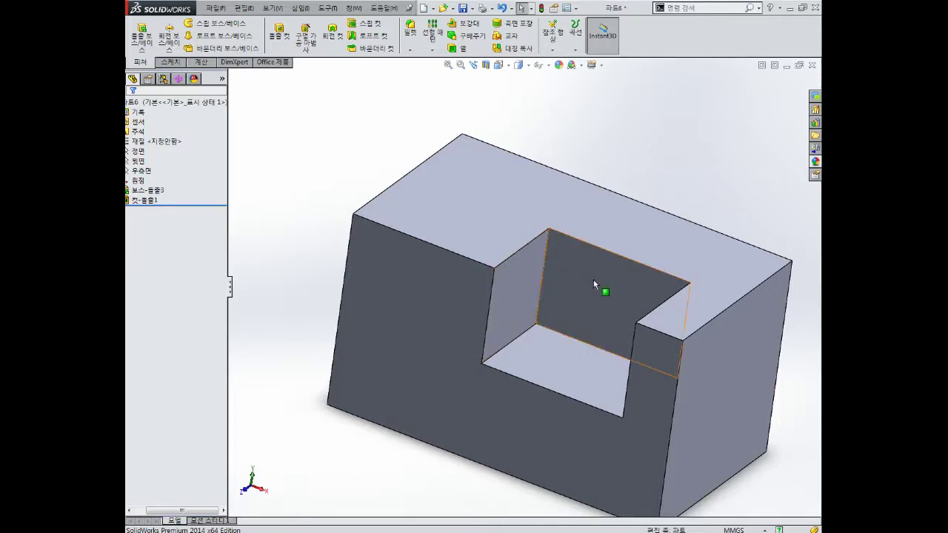
middle_click_drag(593, 281, 581, 343)
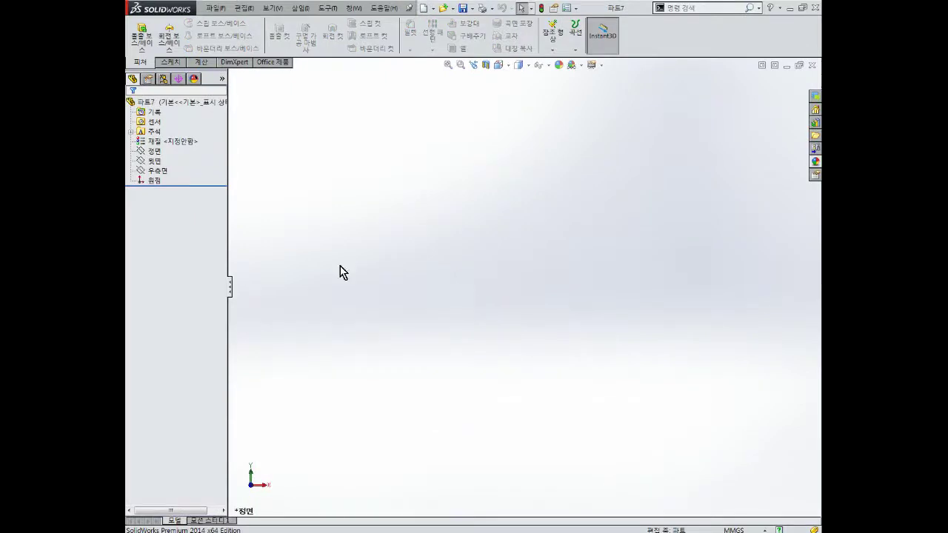
Sketch a corner rectangle from the origin on the Right Plane.
left_click(158, 170)
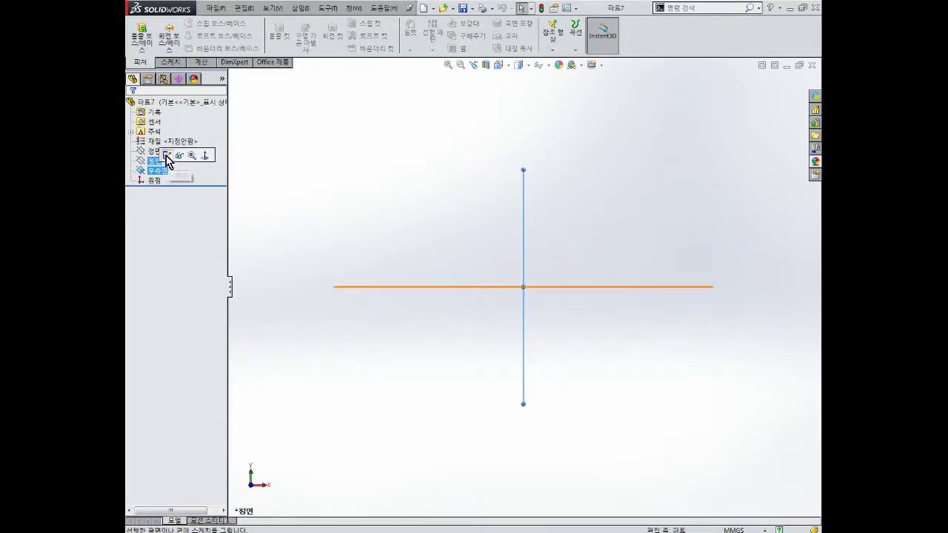
left_click(166, 156)
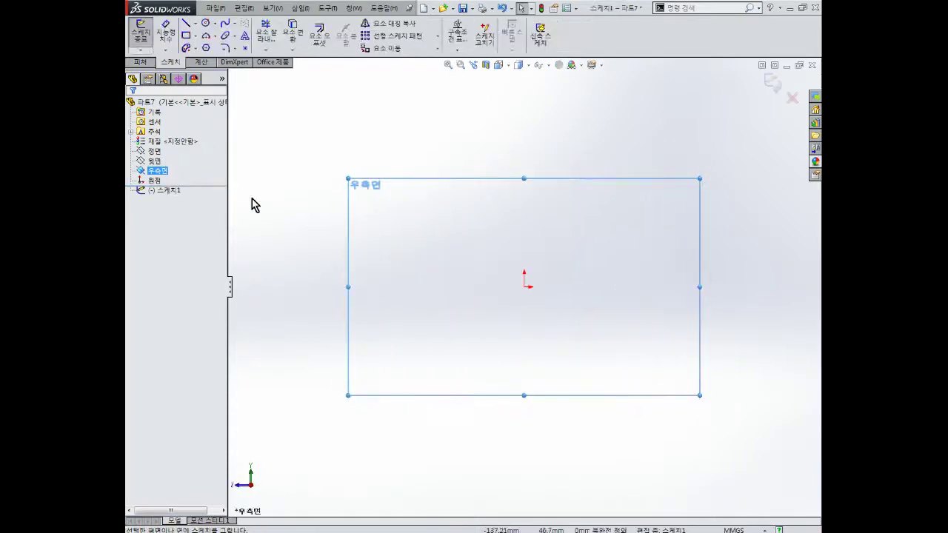
left_click(524, 287)
left_click(666, 146)
key("Escape")
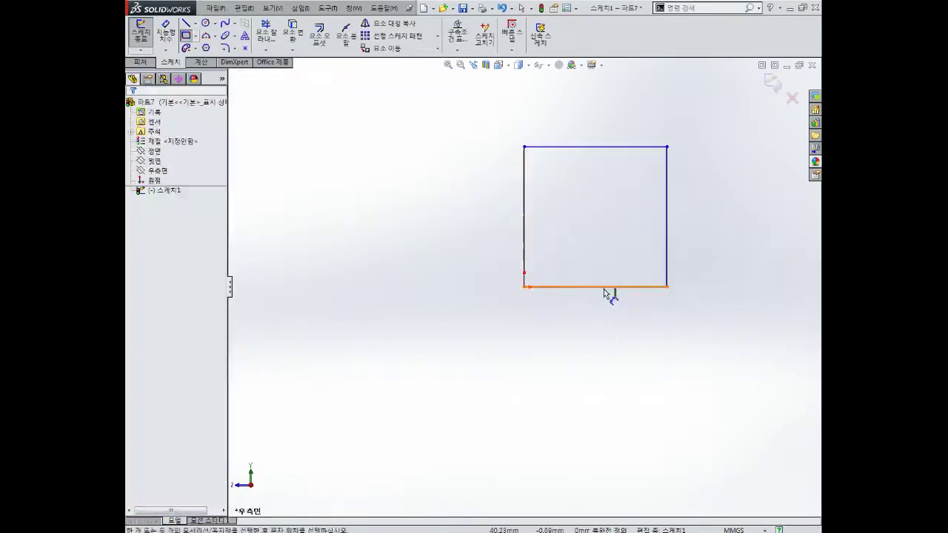
Dimension the rectangle's bottom line to 40 mm.
left_click(603, 288)
left_click(603, 340)
type("40")
key("Return")
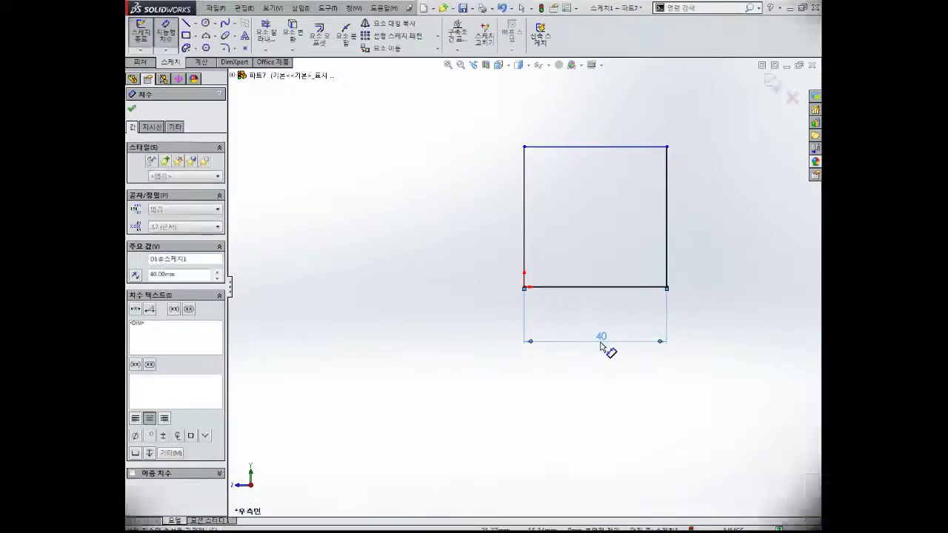